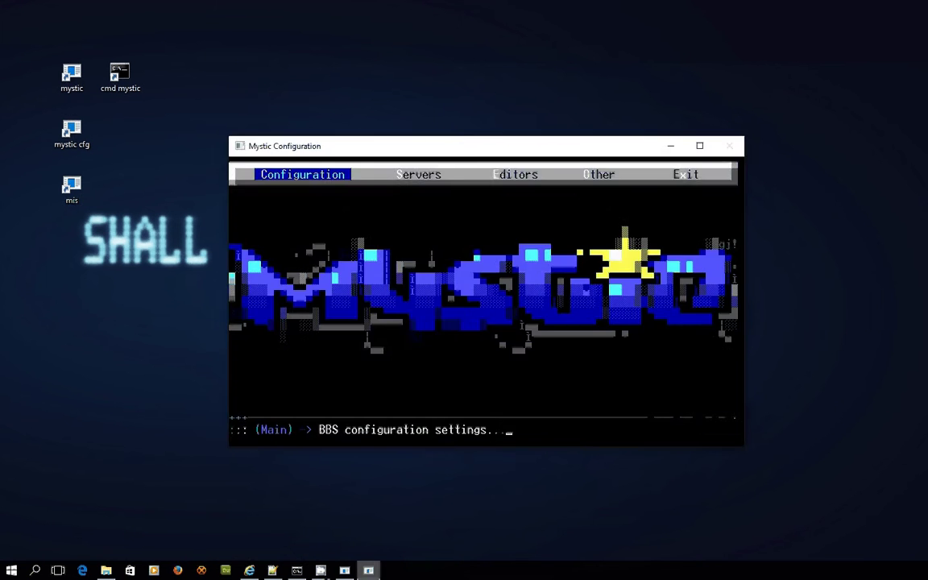
- Switch to the running BBS node, list the message groups from its message section and join fsxNet
{"action": "left_click", "coordinate": [340, 570]}
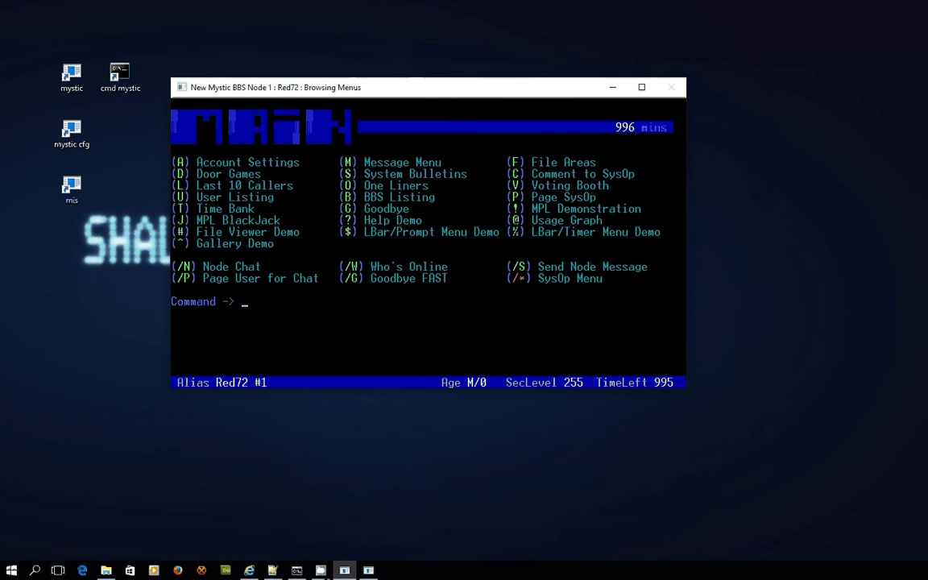
{"action": "key", "text": "m"}
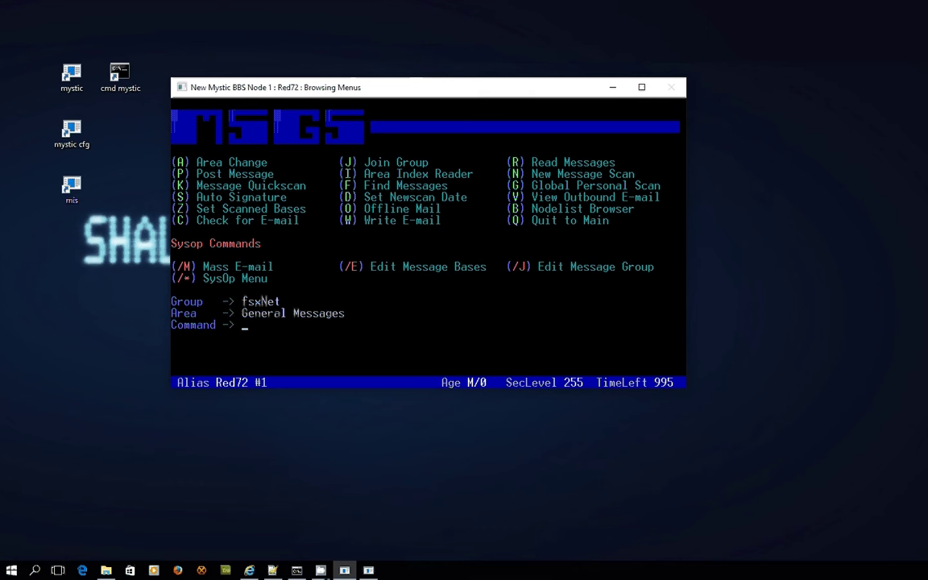
{"action": "key", "text": "j"}
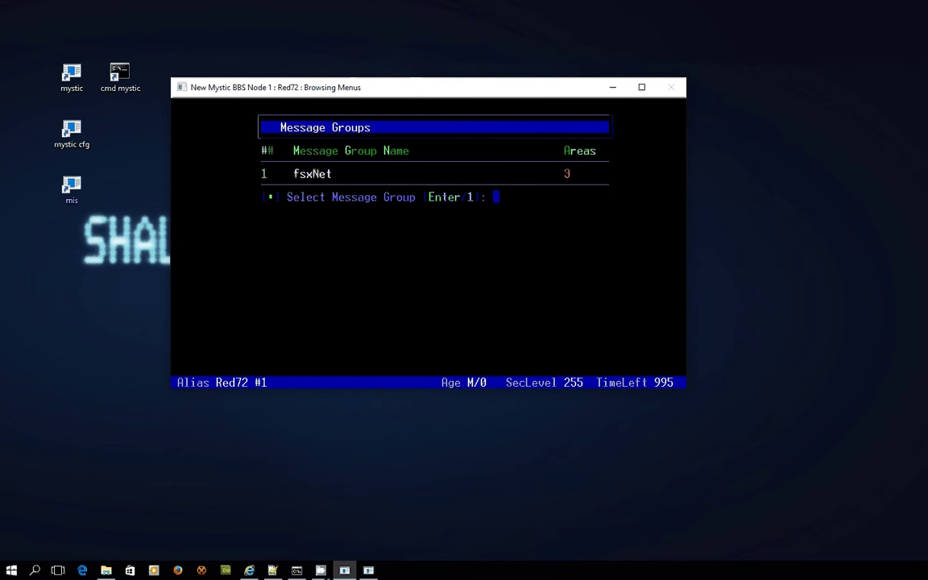
{"action": "key", "text": "Return"}
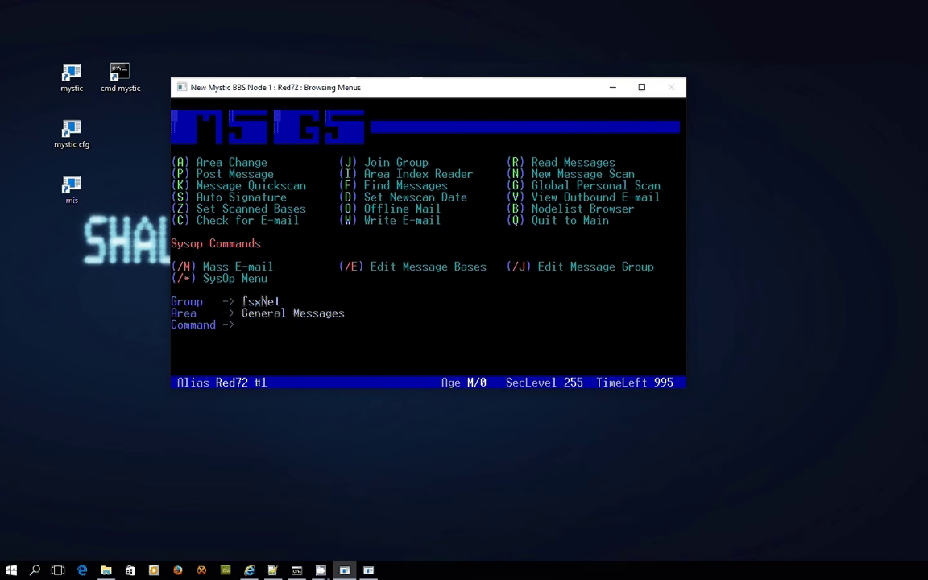
- List the fsxNet message areas, choose General Messages, and check the message group list again
{"action": "key", "text": "a"}
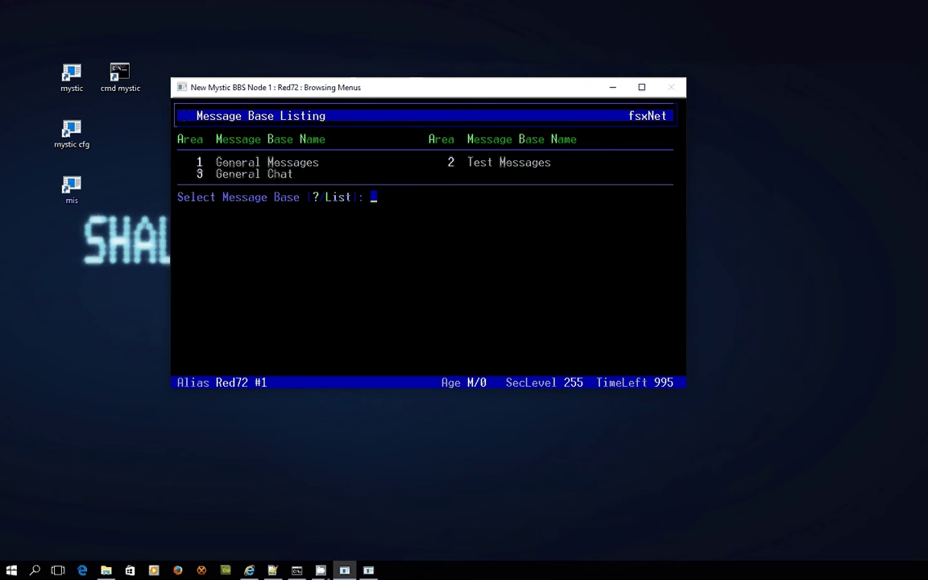
{"action": "type", "text": "1"}
{"action": "key", "text": "Return"}
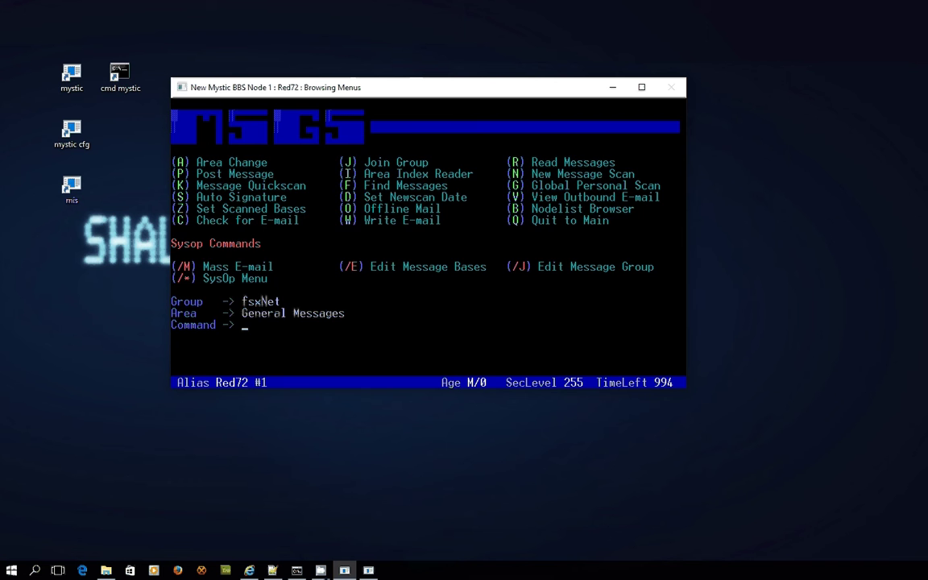
{"action": "key", "text": "j"}
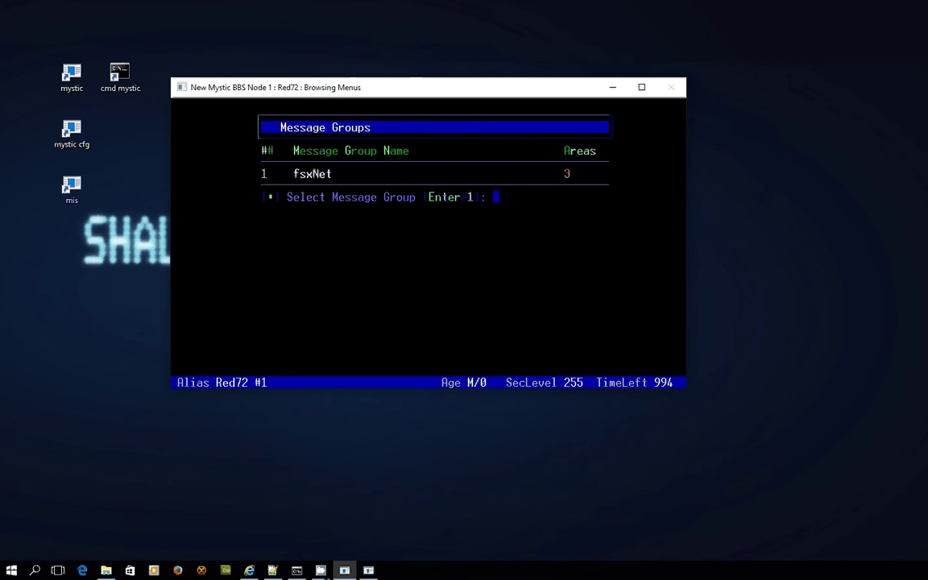
{"action": "key", "text": "Return"}
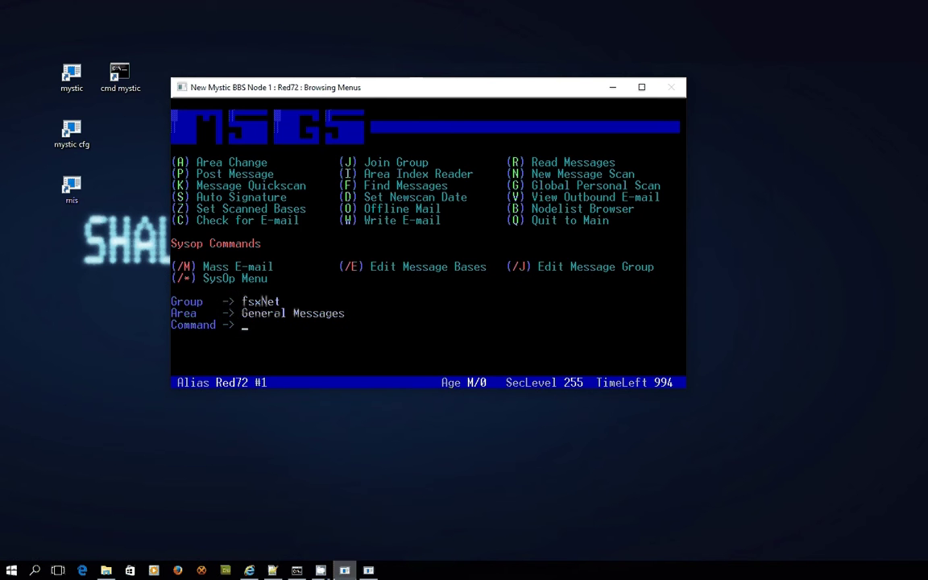
- Minimize the BBS node, switch to Mystic Configuration and open the Message Group Editor
{"action": "left_click", "coordinate": [612, 87]}
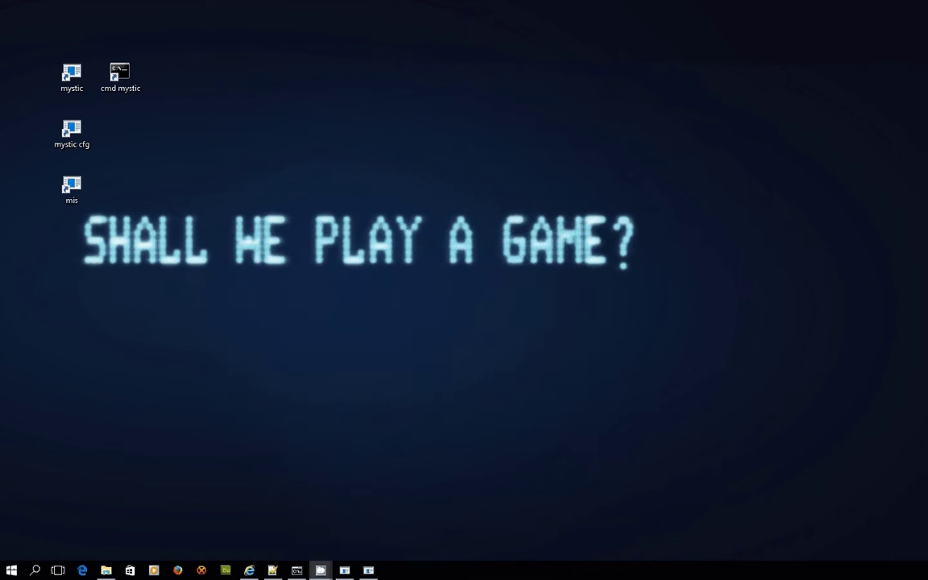
{"action": "left_click", "coordinate": [368, 571]}
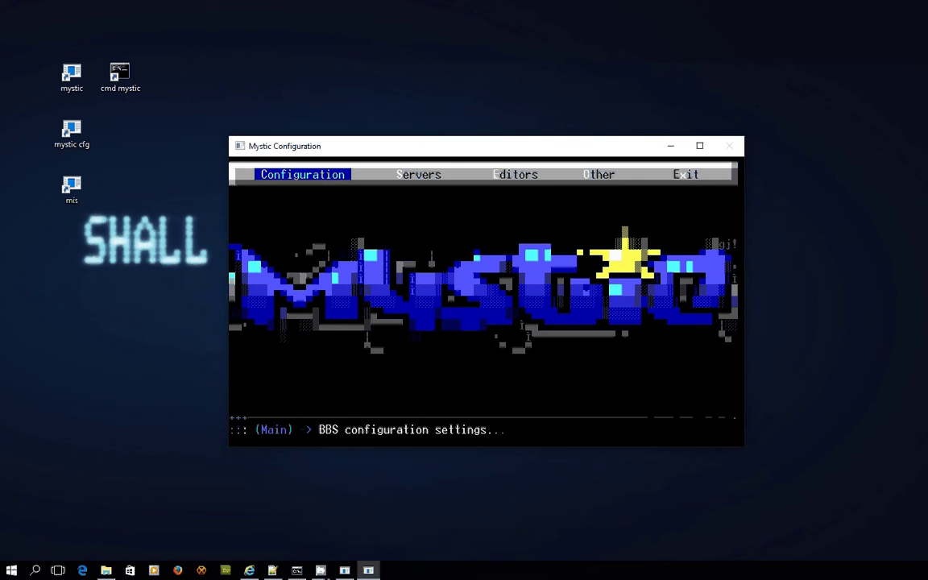
{"action": "key", "text": "Right"}
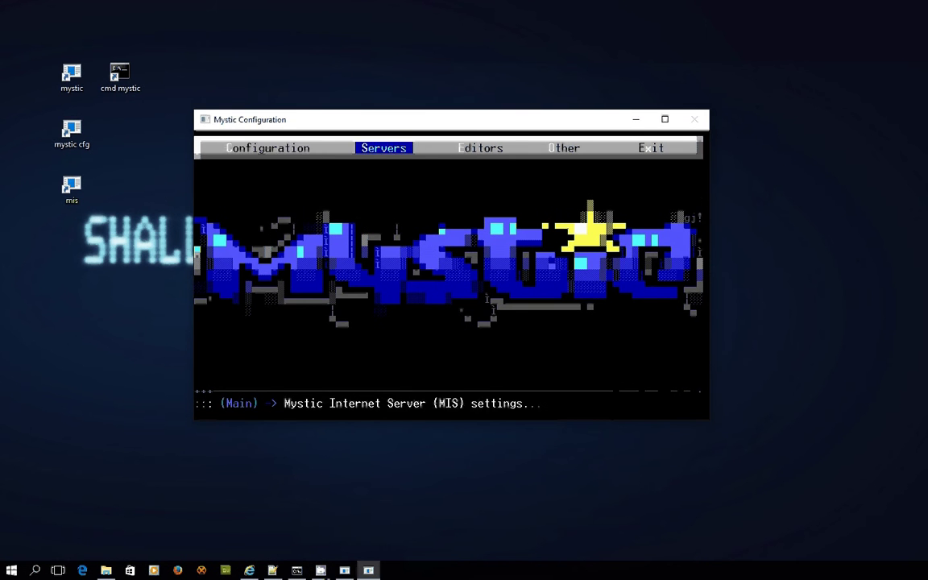
{"action": "key", "text": "Right"}
{"action": "key", "text": "Return"}
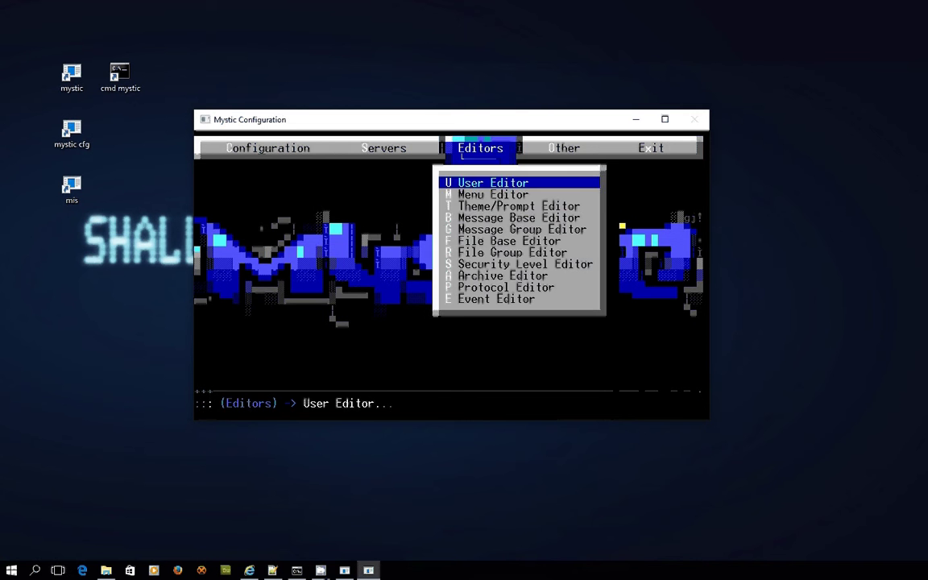
{"action": "key", "text": "Down"}
{"action": "key", "text": "Down"}
{"action": "key", "text": "Down"}
{"action": "key", "text": "Down"}
{"action": "key", "text": "Return"}
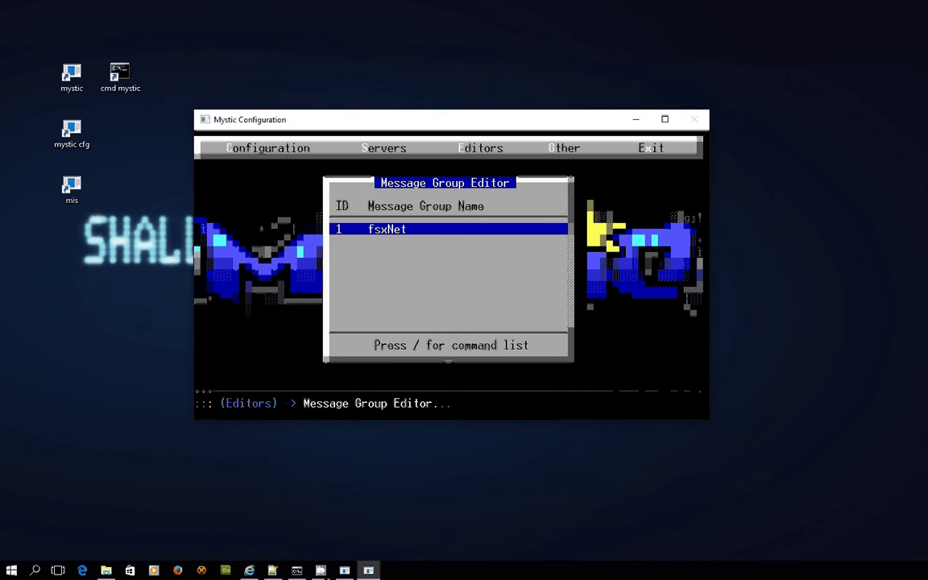
- Insert a new message group below fsxNet
{"action": "key", "text": "Down"}
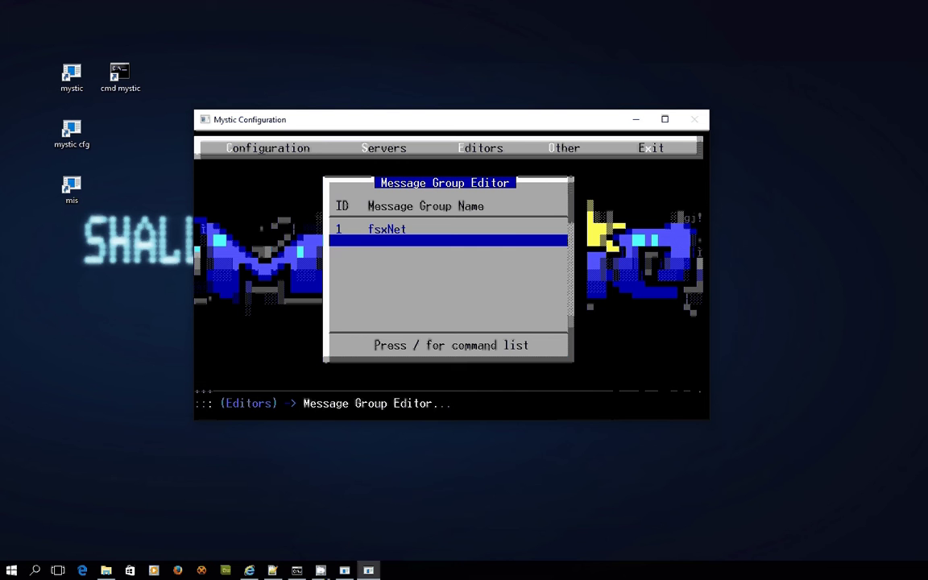
{"action": "key", "text": "slash"}
{"action": "key", "text": "Return"}
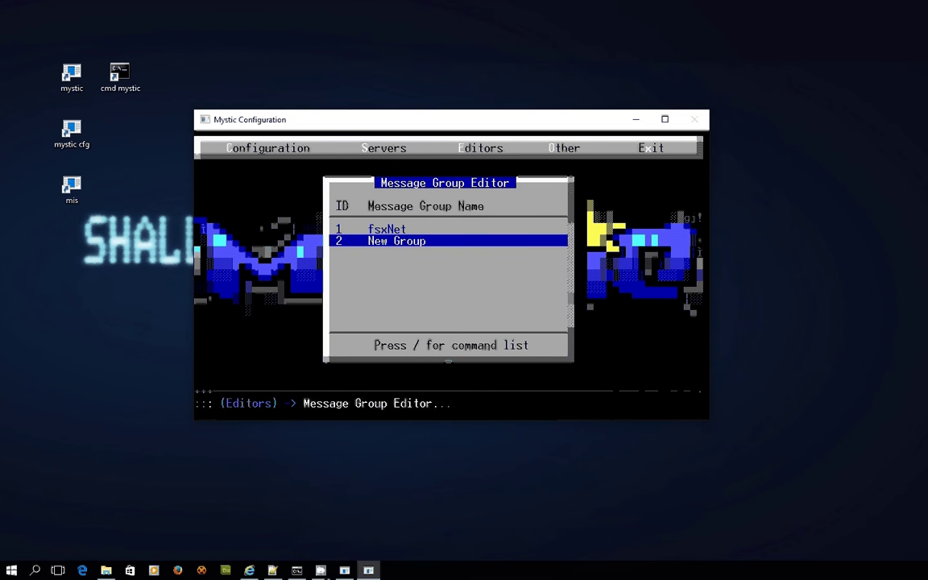
- Rename the new message group to Local and leave the Message Group Editor
{"action": "key", "text": "Return"}
{"action": "key", "text": "Return"}
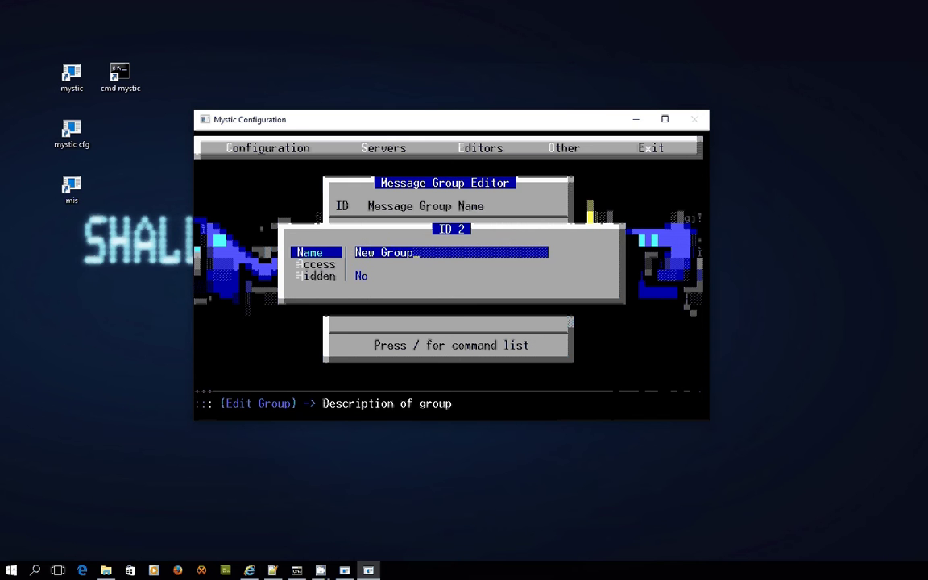
{"action": "key", "text": "BackSpace"}
{"action": "key", "text": "BackSpace"}
{"action": "key", "text": "BackSpace"}
{"action": "key", "text": "BackSpace"}
{"action": "key", "text": "BackSpace"}
{"action": "key", "text": "BackSpace"}
{"action": "key", "text": "BackSpace"}
{"action": "key", "text": "BackSpace"}
{"action": "key", "text": "BackSpace"}
{"action": "type", "text": "Local"}
{"action": "key", "text": "Return"}
{"action": "key", "text": "Escape"}
{"action": "key", "text": "Up"}
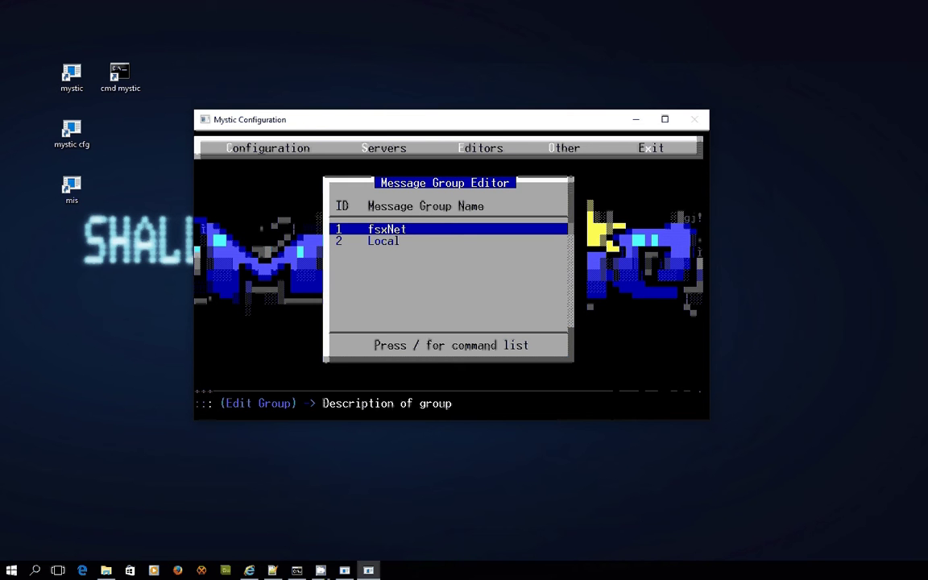
{"action": "key", "text": "Escape"}
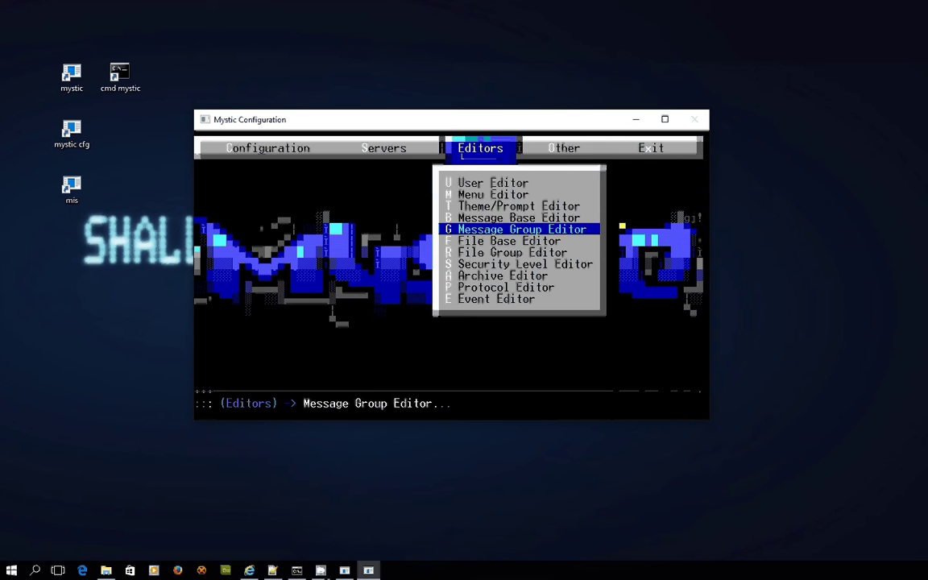
- Open the General Messages base for editing in the Message Base Editor
{"action": "key", "text": "Up"}
{"action": "key", "text": "Return"}
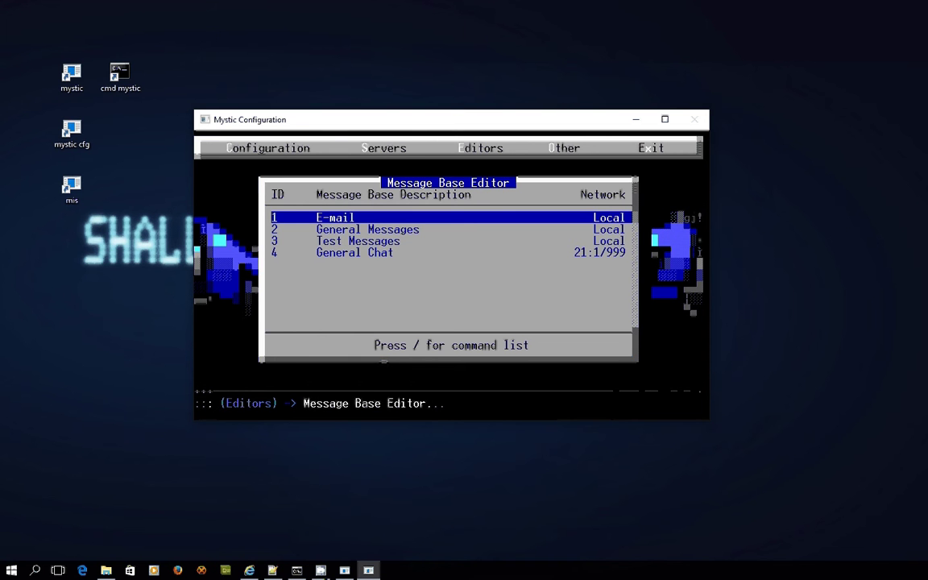
{"action": "key", "text": "Down"}
{"action": "key", "text": "Down"}
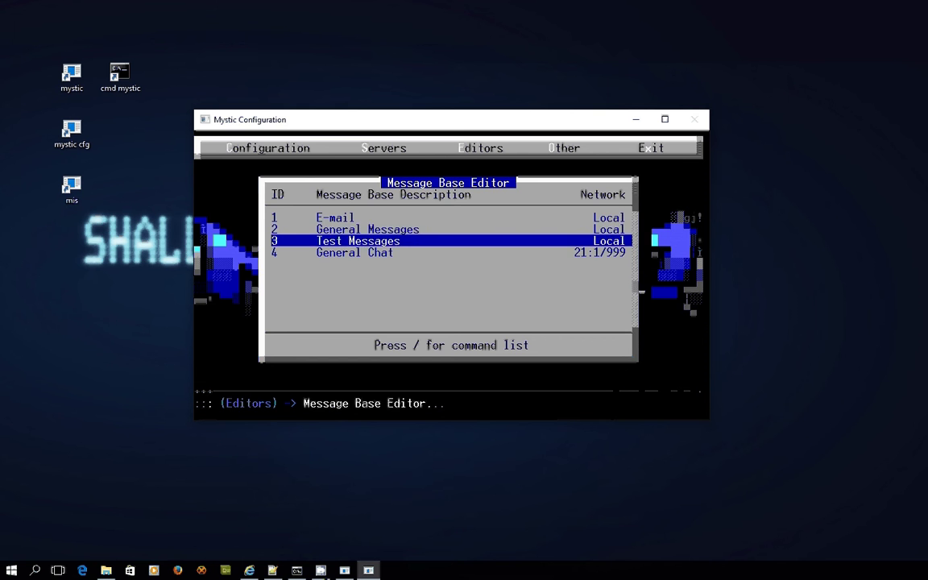
{"action": "key", "text": "Up"}
{"action": "key", "text": "Return"}
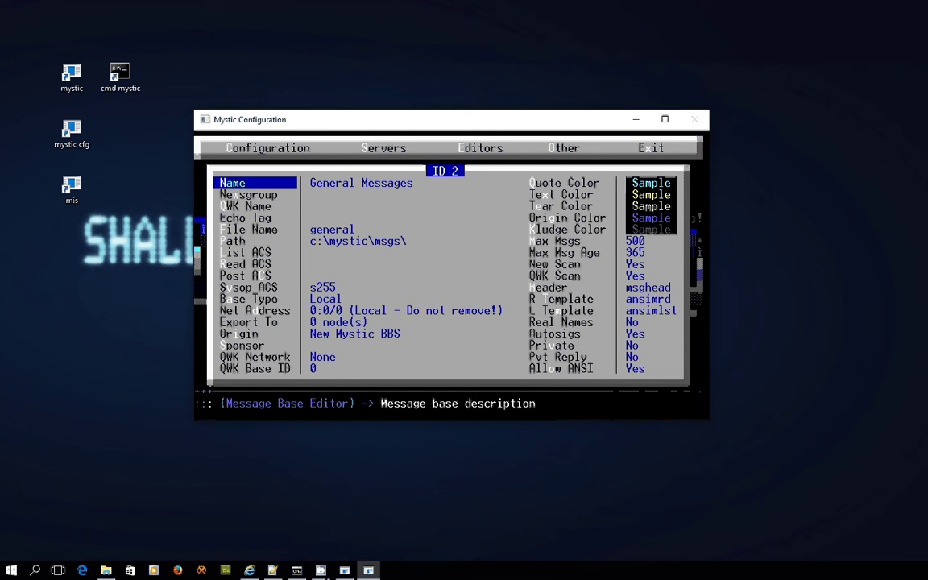
- Set the List ACS and Read ACS of the General Messages base to s20g2
{"action": "key", "text": "Down"}
{"action": "key", "text": "Down"}
{"action": "key", "text": "Down"}
{"action": "key", "text": "Down"}
{"action": "key", "text": "Down"}
{"action": "key", "text": "Down"}
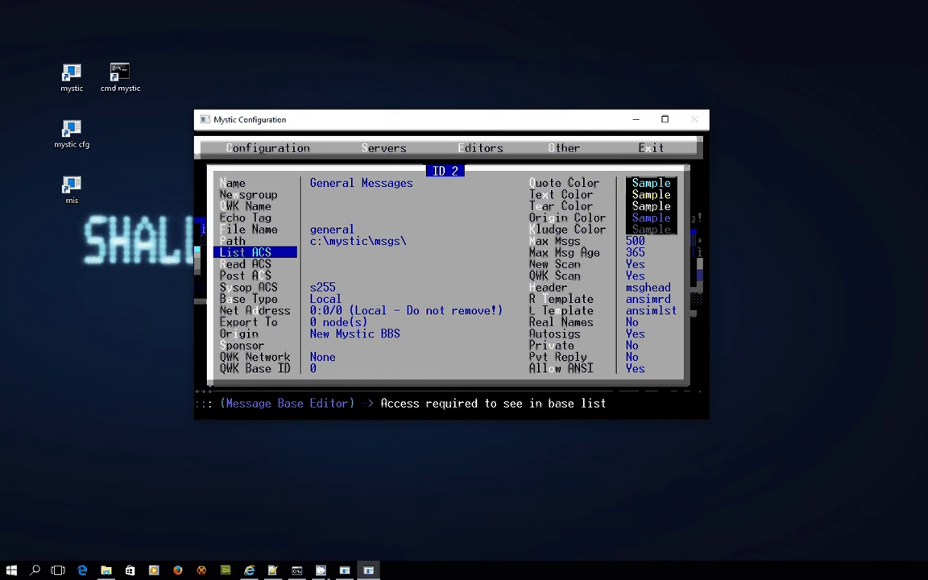
{"action": "key", "text": "Return"}
{"action": "type", "text": "s"}
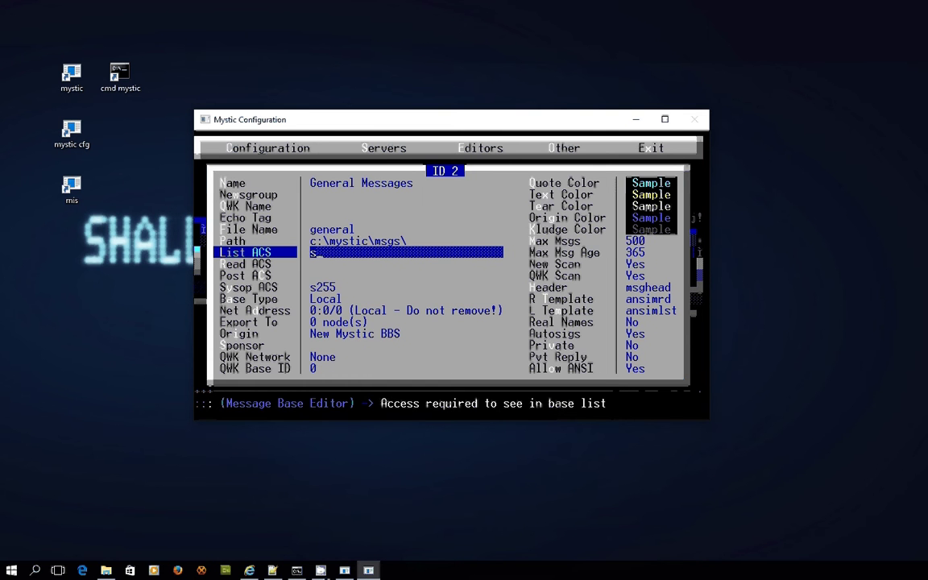
{"action": "type", "text": "20g2"}
{"action": "key", "text": "Return"}
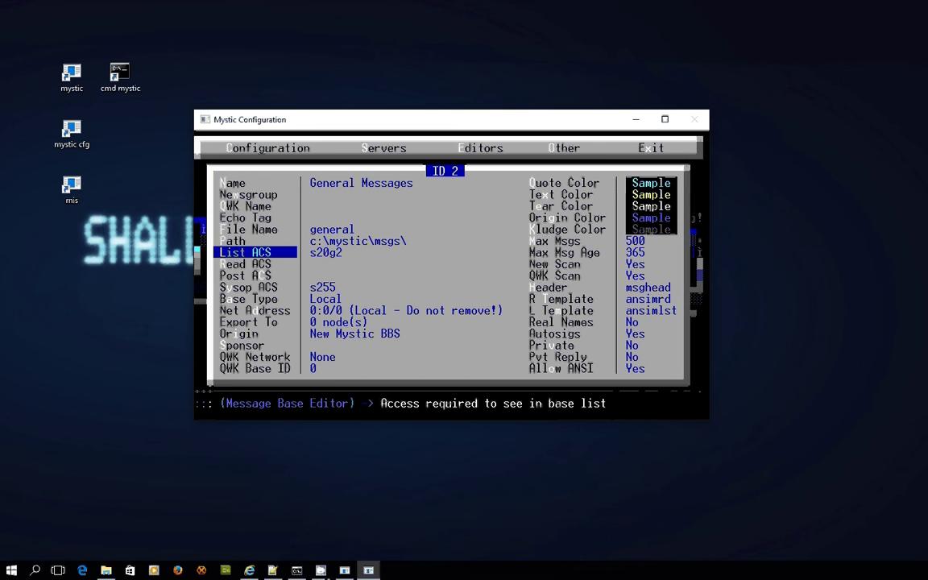
{"action": "key", "text": "Down"}
{"action": "key", "text": "Return"}
{"action": "type", "text": "s20"}
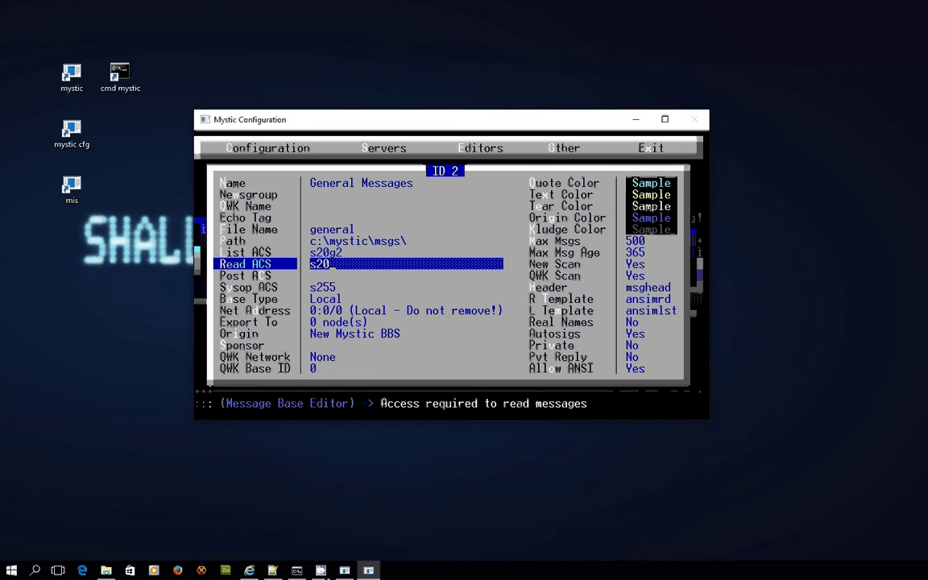
{"action": "type", "text": "g2"}
{"action": "key", "text": "Return"}
- Change the List ACS and Read ACS of the General Messages base to s10g2
{"action": "key", "text": "Up"}
{"action": "key", "text": "Return"}
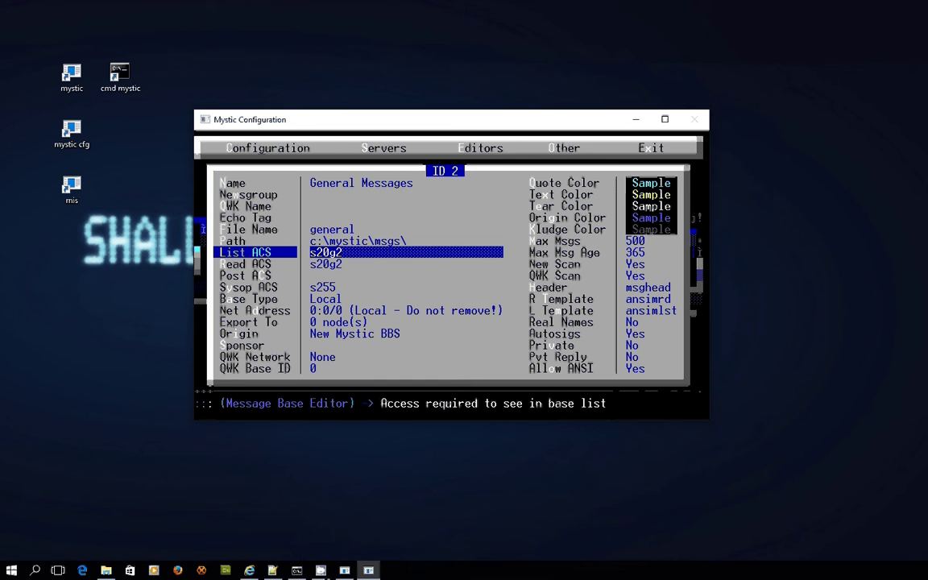
{"action": "type", "text": "s10g2"}
{"action": "key", "text": "Return"}
{"action": "key", "text": "Down"}
{"action": "key", "text": "Return"}
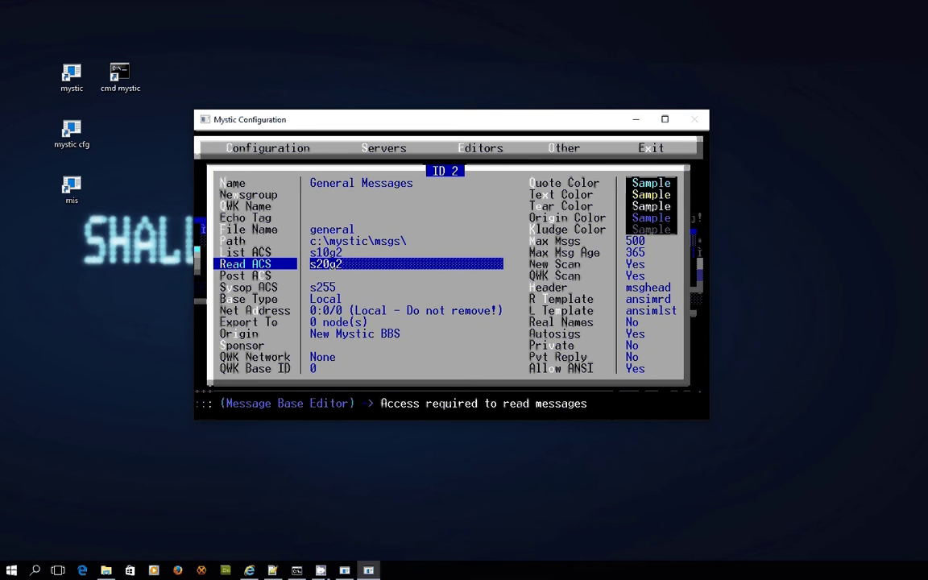
{"action": "type", "text": "s10g2"}
{"action": "key", "text": "Return"}
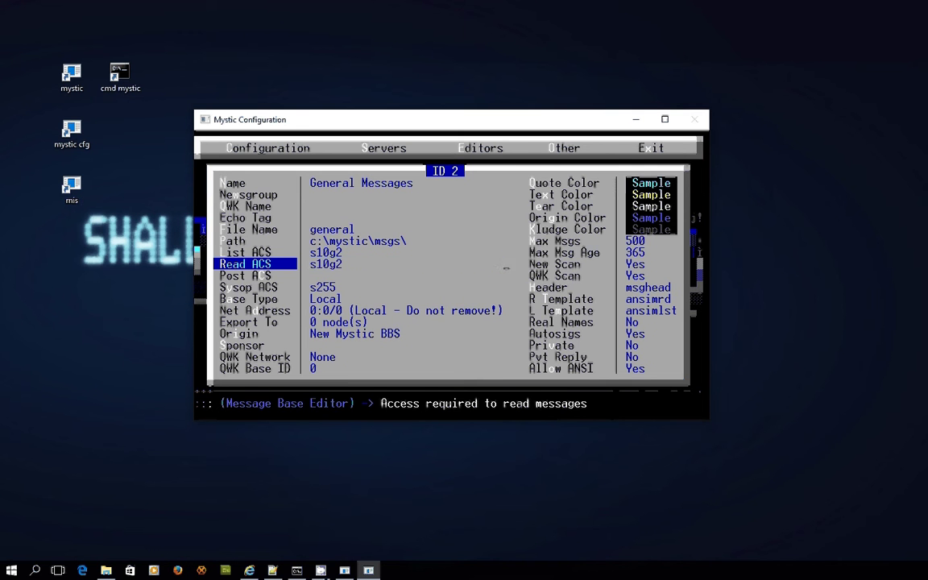
- Set the Post ACS of the General Messages base to s10g2
{"action": "key", "text": "Down"}
{"action": "key", "text": "Return"}
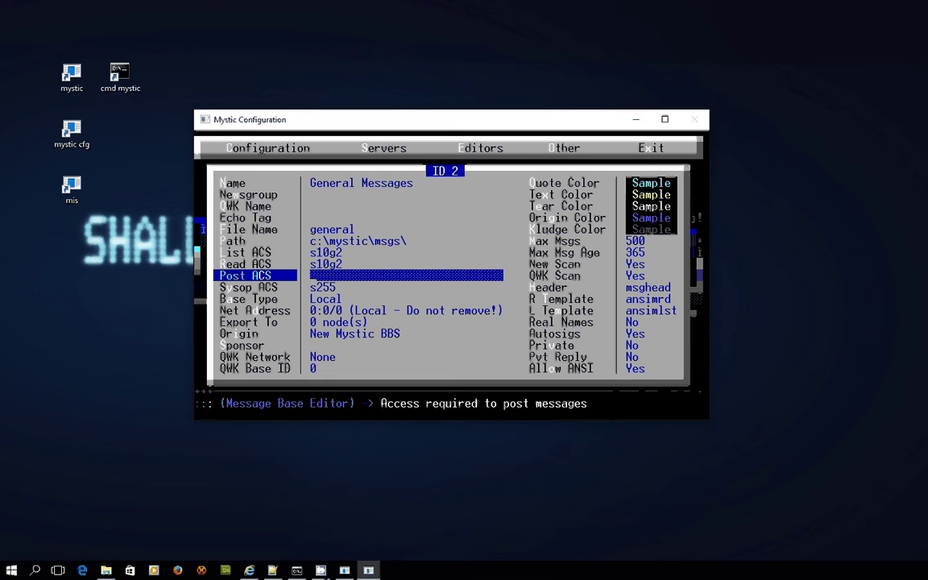
{"action": "type", "text": "s10g2"}
{"action": "key", "text": "Return"}
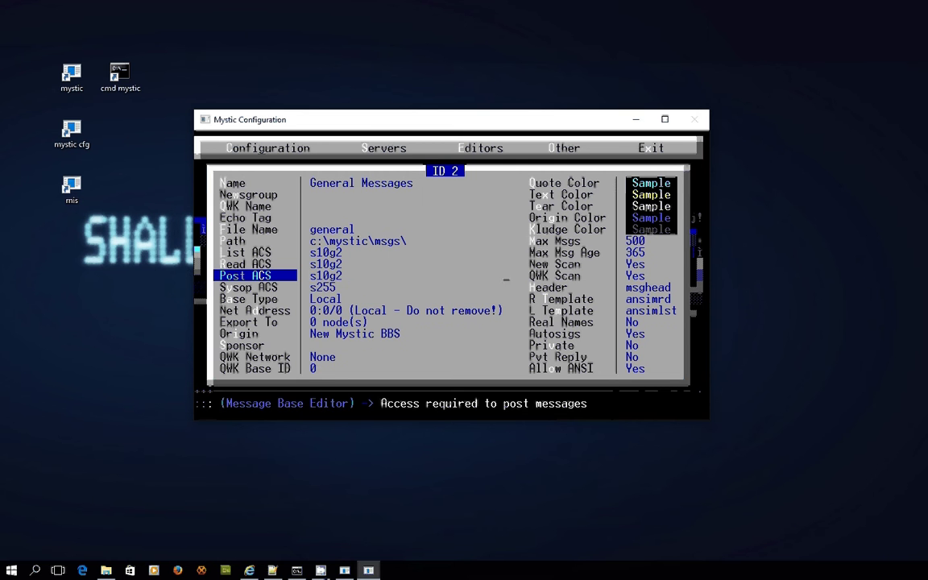
- Set the Sysop ACS of General Messages to s255g2 and return to the message base list
{"action": "key", "text": "Down"}
{"action": "key", "text": "Return"}
{"action": "type", "text": "g2"}
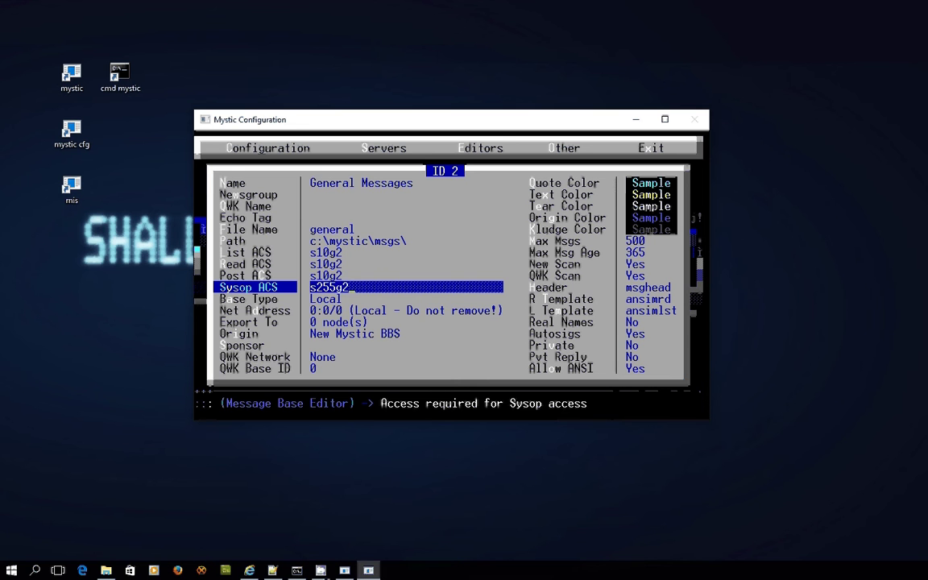
{"action": "key", "text": "Return"}
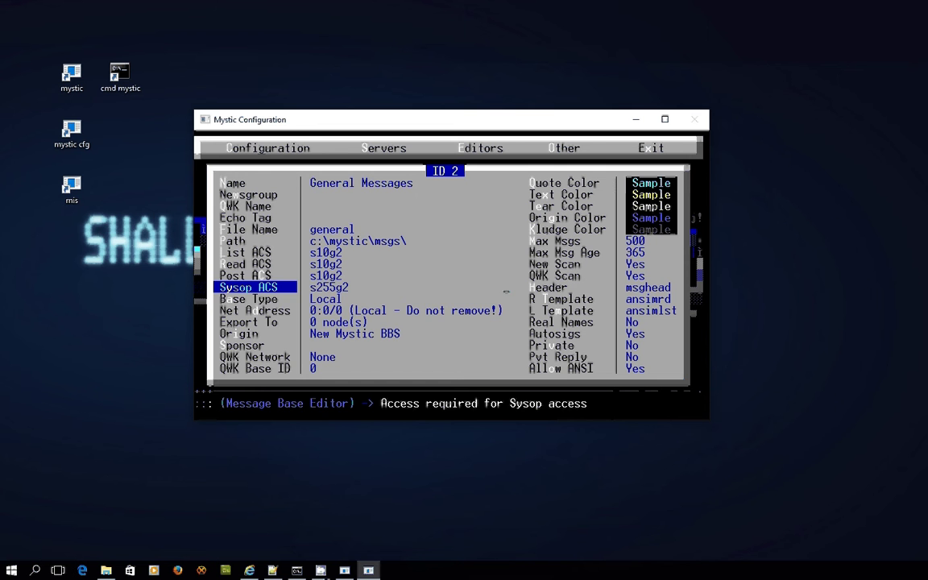
{"action": "key", "text": "Down"}
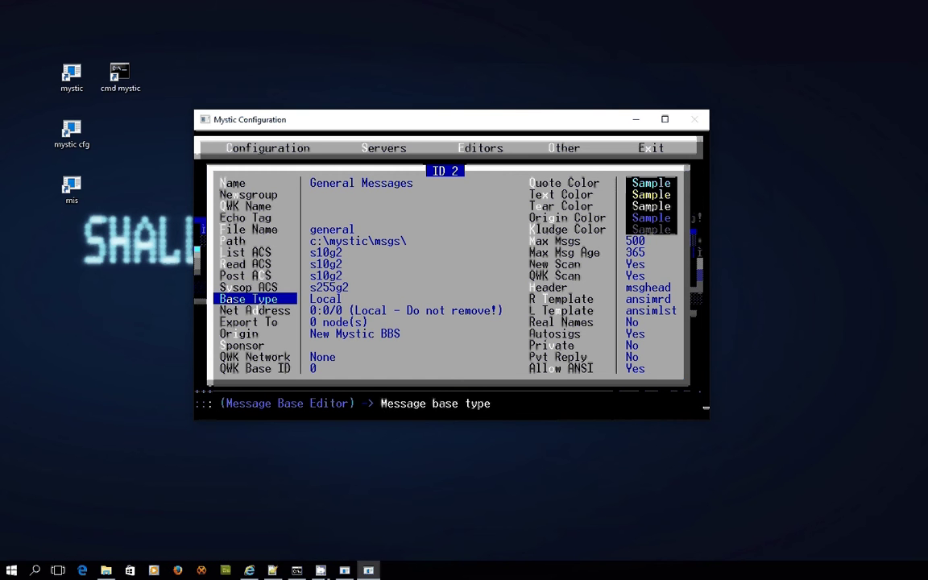
{"action": "key", "text": "Escape"}
- Open the Test Messages base for editing and set its List ACS to s10g2
{"action": "key", "text": "Down"}
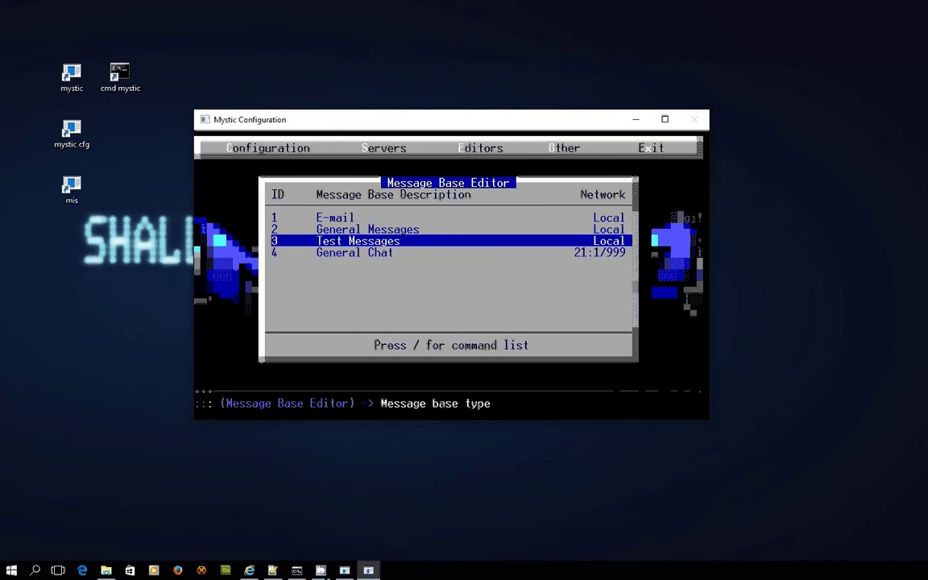
{"action": "key", "text": "Return"}
{"action": "key", "text": "Down"}
{"action": "key", "text": "Down"}
{"action": "key", "text": "Down"}
{"action": "key", "text": "Down"}
{"action": "key", "text": "Down"}
{"action": "key", "text": "Down"}
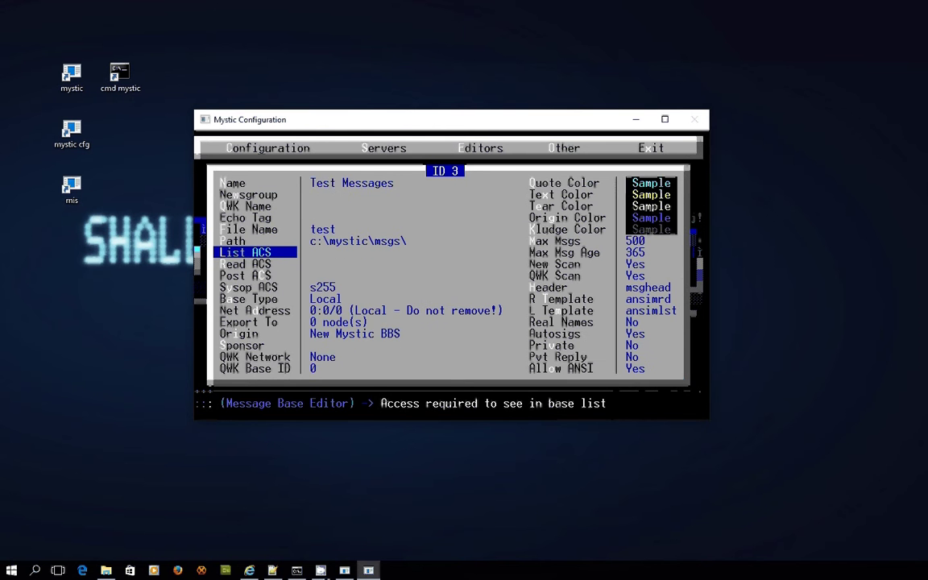
{"action": "key", "text": "Return"}
{"action": "type", "text": "s10g2"}
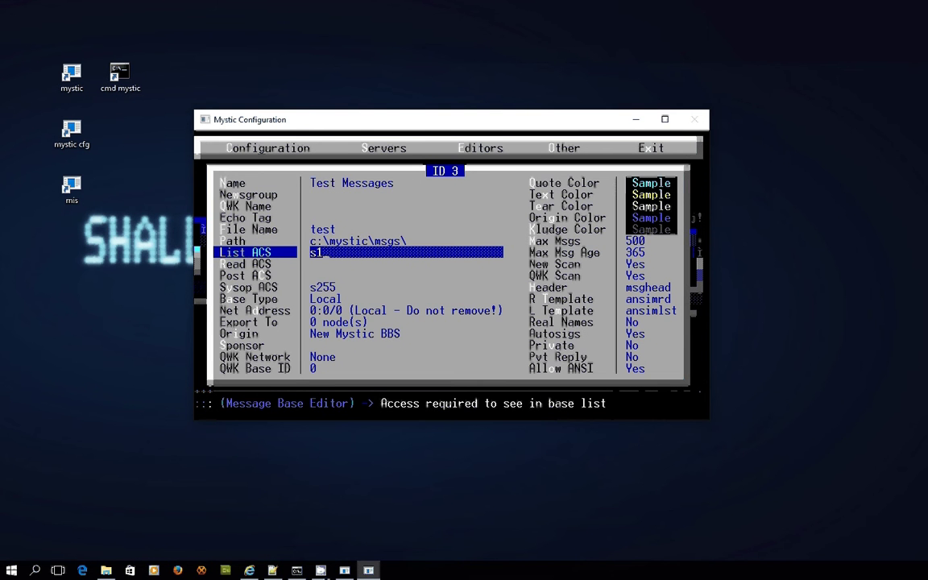
{"action": "key", "text": "Return"}
- Set the Read ACS and Post ACS of the Test Messages base to s10g2
{"action": "key", "text": "Down"}
{"action": "key", "text": "Return"}
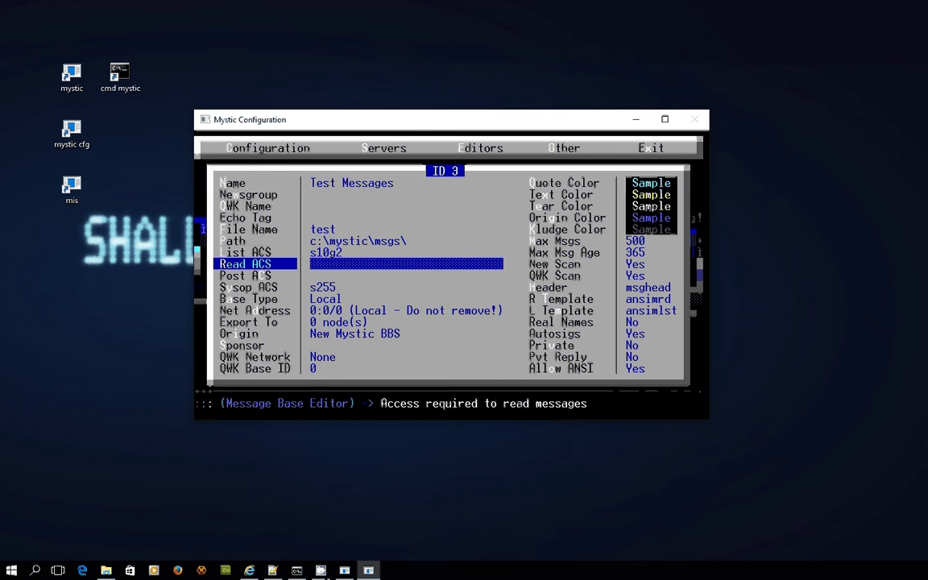
{"action": "type", "text": "s10g2"}
{"action": "key", "text": "Return"}
{"action": "key", "text": "Down"}
{"action": "key", "text": "Return"}
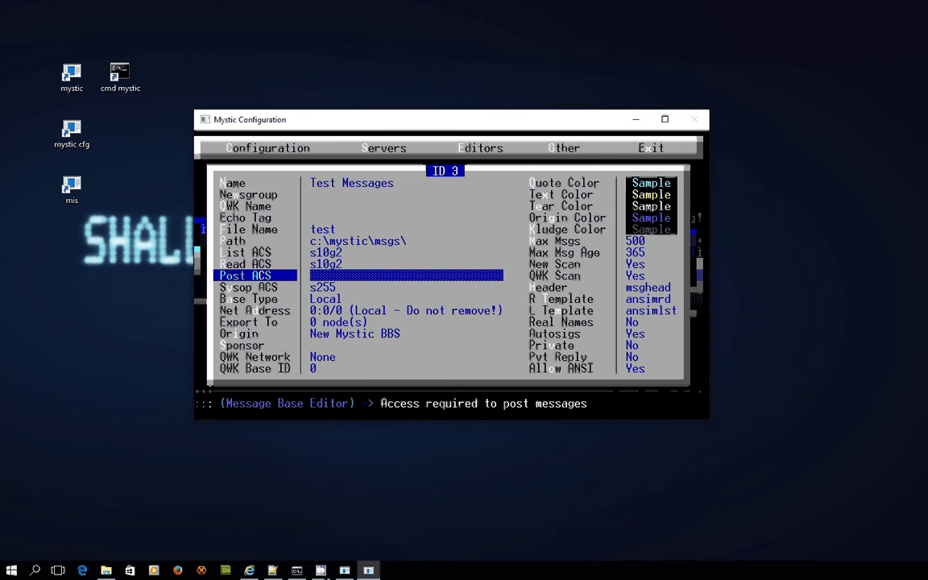
{"action": "type", "text": "s20g2"}
{"action": "key", "text": "BackSpace"}
{"action": "key", "text": "BackSpace"}
{"action": "key", "text": "BackSpace"}
{"action": "key", "text": "BackSpace"}
{"action": "type", "text": "10g2"}
{"action": "key", "text": "Return"}
- Set the Sysop ACS of Test Messages to s255g2 and return to the message base list
{"action": "key", "text": "Down"}
{"action": "key", "text": "Return"}
{"action": "type", "text": "g2"}
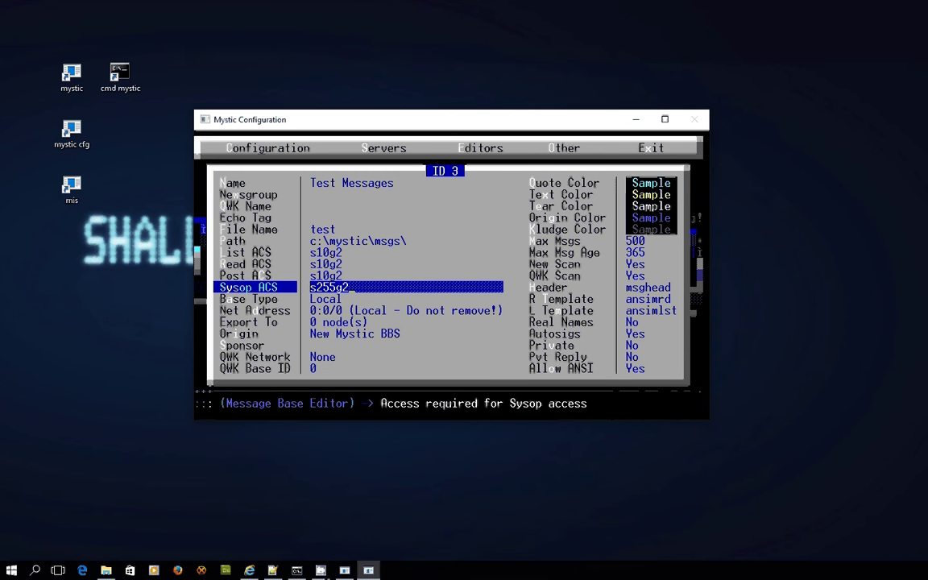
{"action": "key", "text": "Return"}
{"action": "key", "text": "Down"}
{"action": "key", "text": "Escape"}
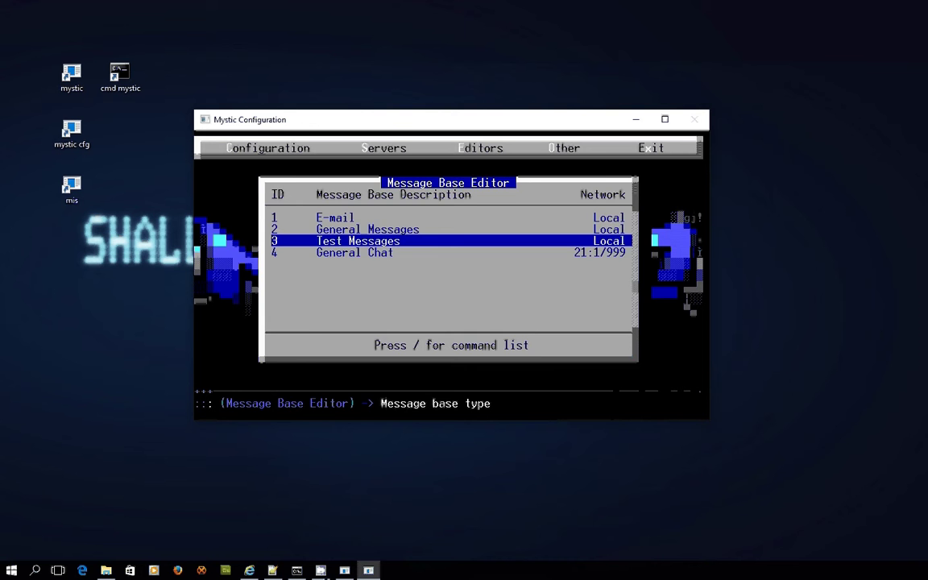
- Review the ACS settings of the General Chat base, then leave the Message Base Editor
{"action": "key", "text": "Down"}
{"action": "key", "text": "Return"}
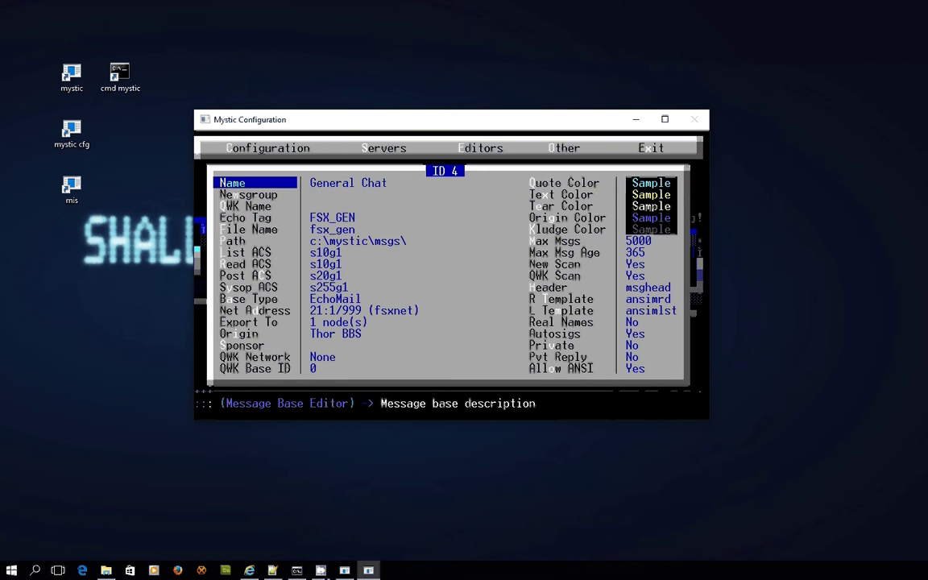
{"action": "key", "text": "Down"}
{"action": "key", "text": "Down"}
{"action": "key", "text": "Down"}
{"action": "key", "text": "Down"}
{"action": "key", "text": "Down"}
{"action": "key", "text": "Down"}
{"action": "key", "text": "Escape"}
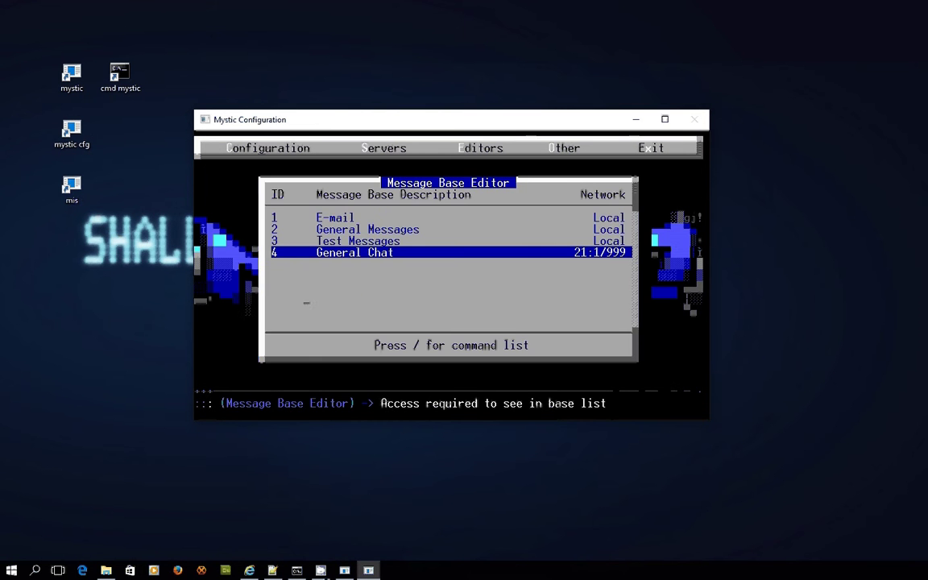
{"action": "key", "text": "Escape"}
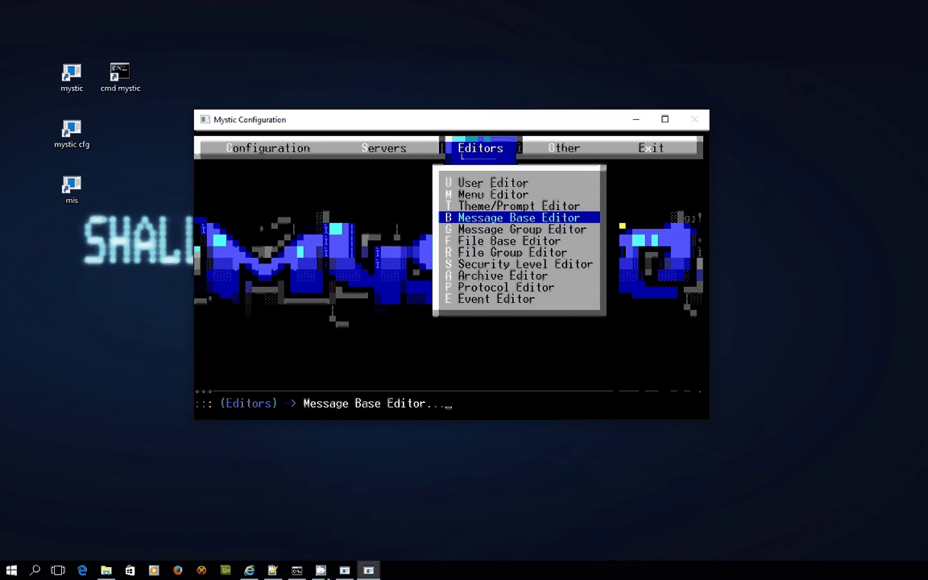
- Switch to the New Mystic BBS node session and re-enter the message menu from the main menu
{"action": "left_click", "coordinate": [321, 570]}
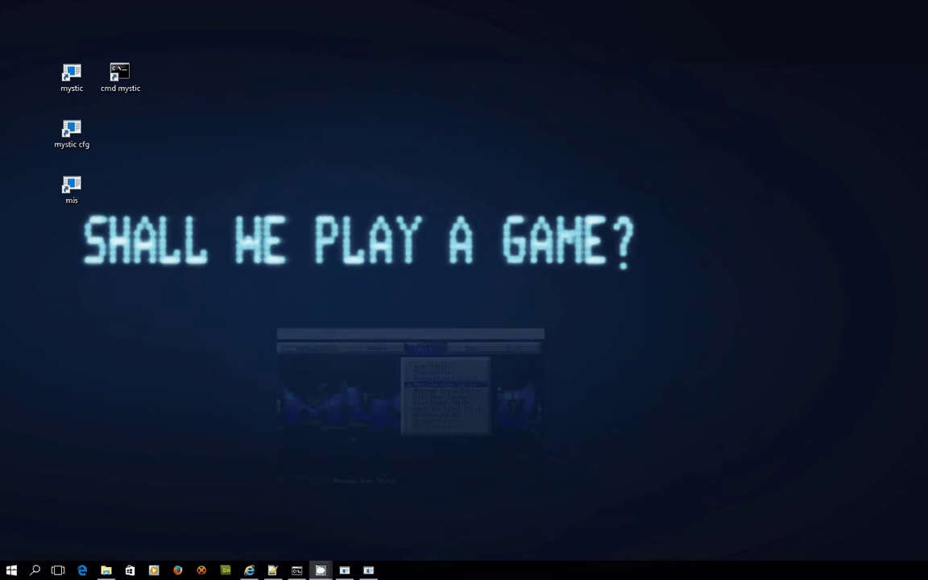
{"action": "left_click", "coordinate": [344, 570]}
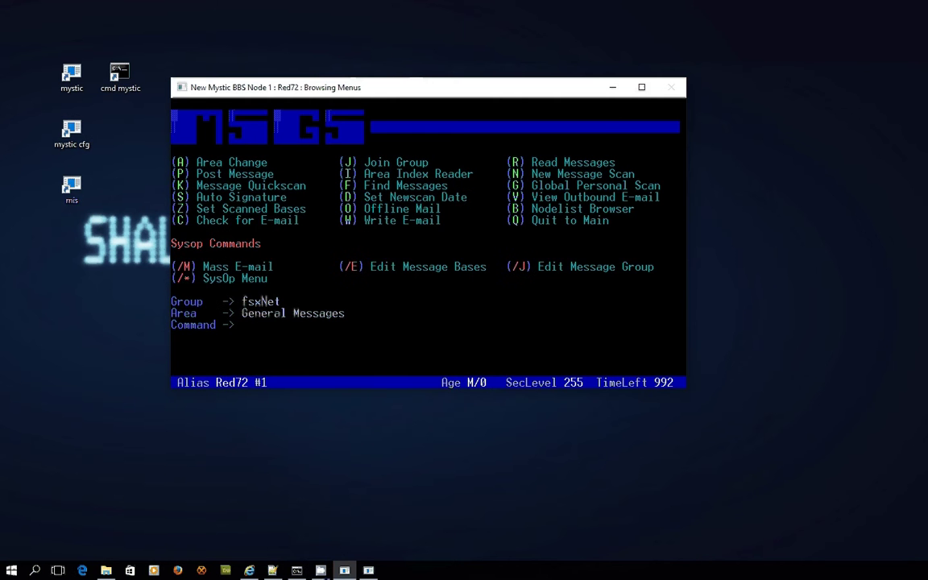
{"action": "key", "text": "q"}
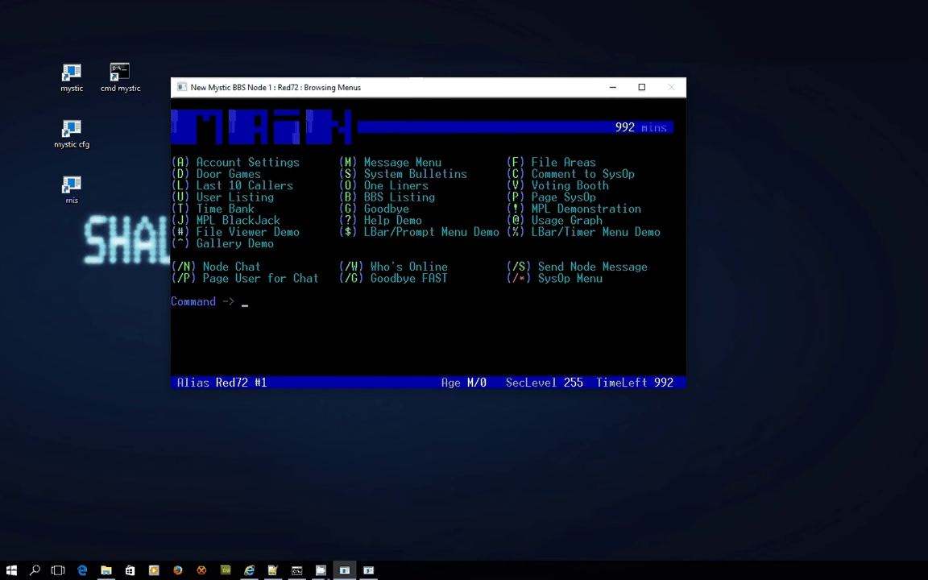
{"action": "key", "text": "m"}
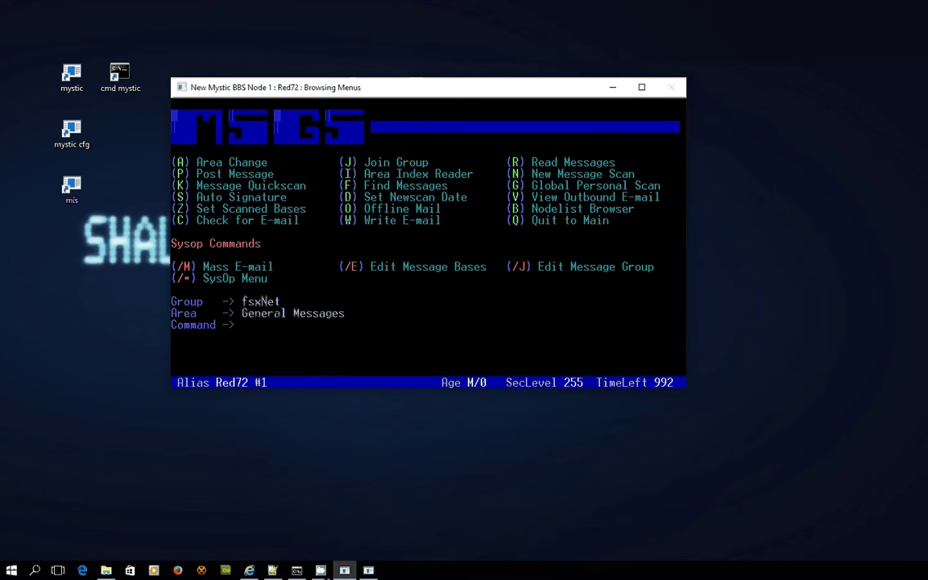
- Join the fsxNet message group and list its message bases
{"action": "key", "text": "j"}
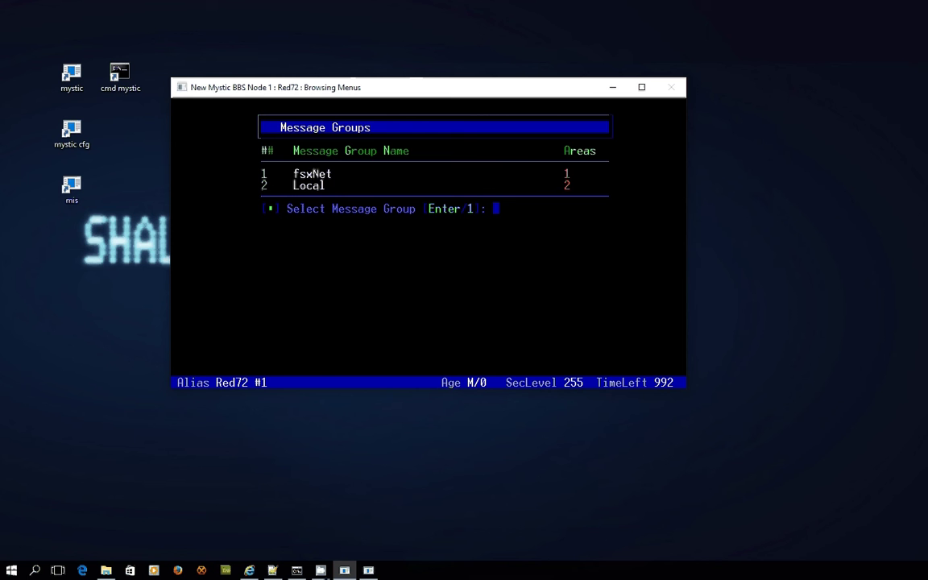
{"action": "key", "text": "Return"}
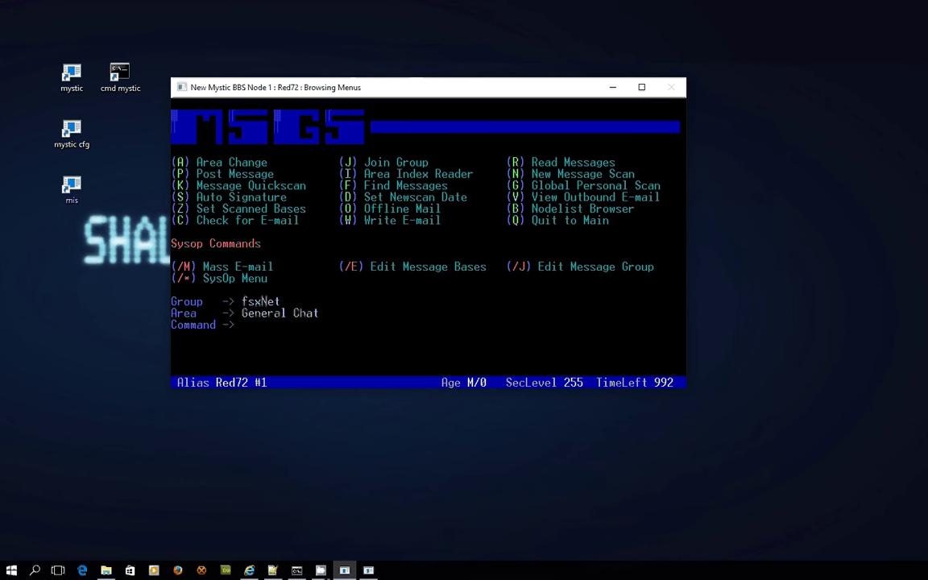
{"action": "key", "text": "a"}
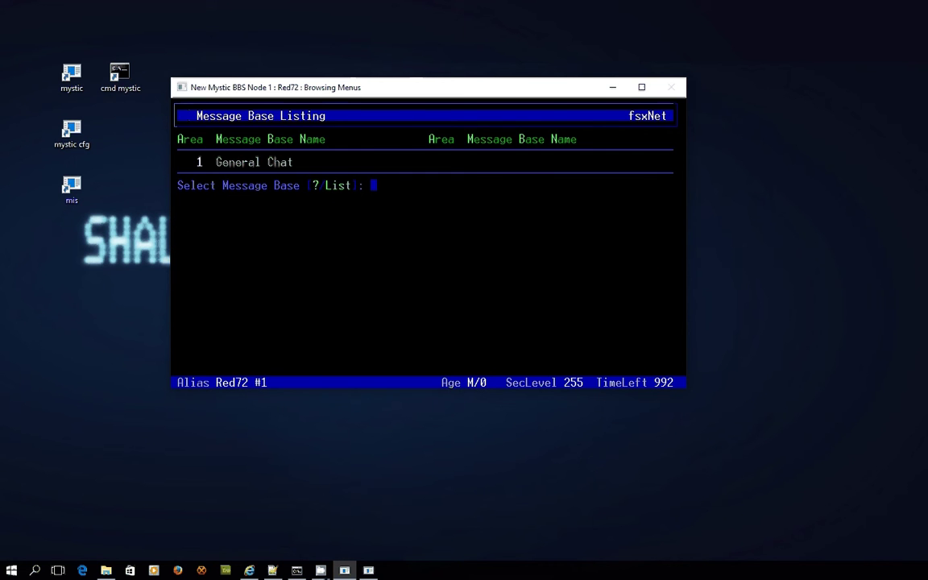
{"action": "key", "text": "Return"}
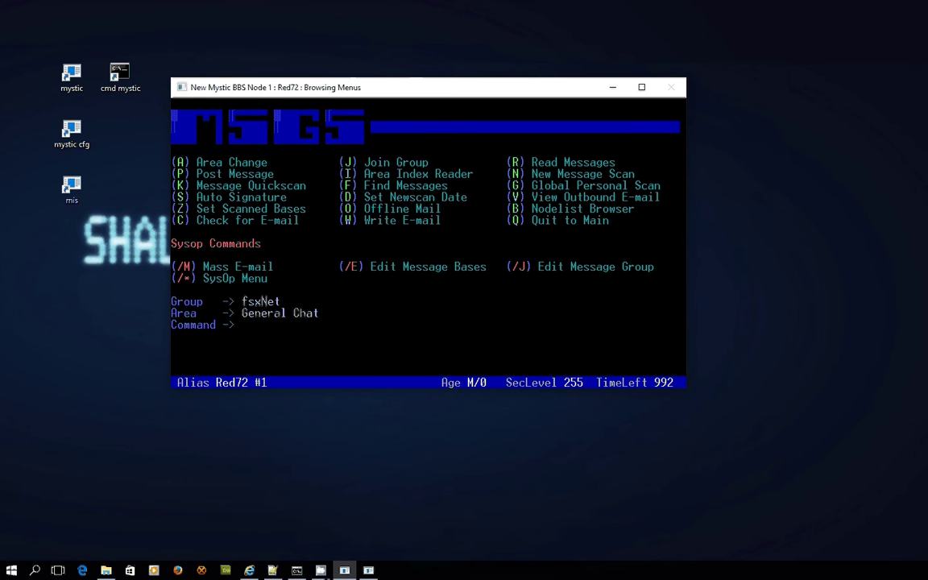
- Start a new message in General Chat addressed to All with the subject "Testing 123"
{"action": "key", "text": "p"}
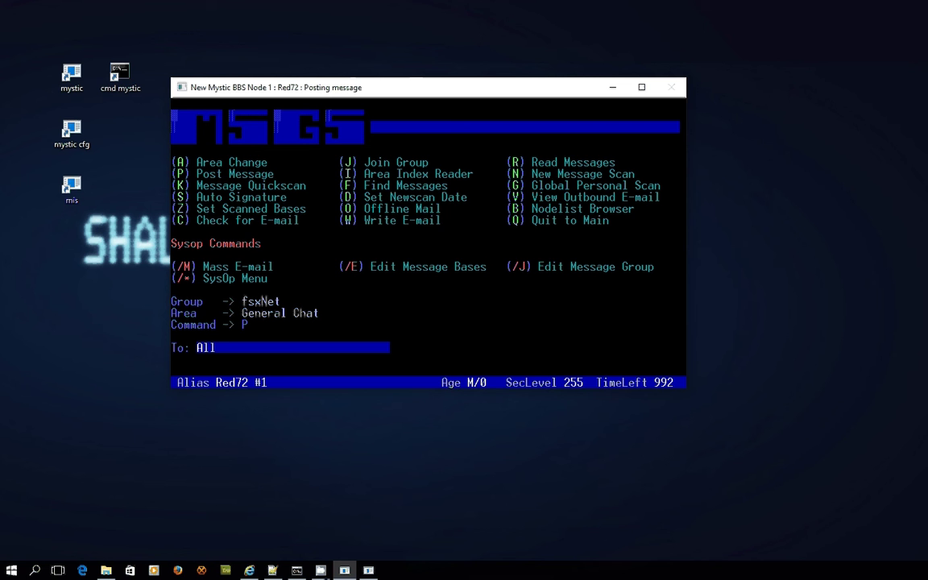
{"action": "key", "text": "Return"}
{"action": "type", "text": "T"}
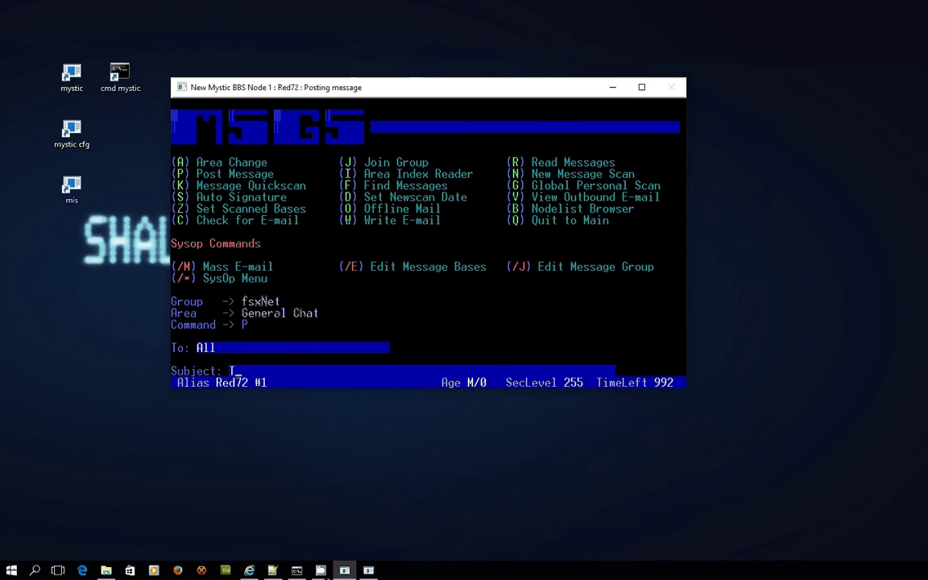
{"action": "type", "text": "esting 123"}
{"action": "key", "text": "Return"}
- Write "This is a test from Thor BBS - hi." as the message body and save the message
{"action": "type", "text": "This is"}
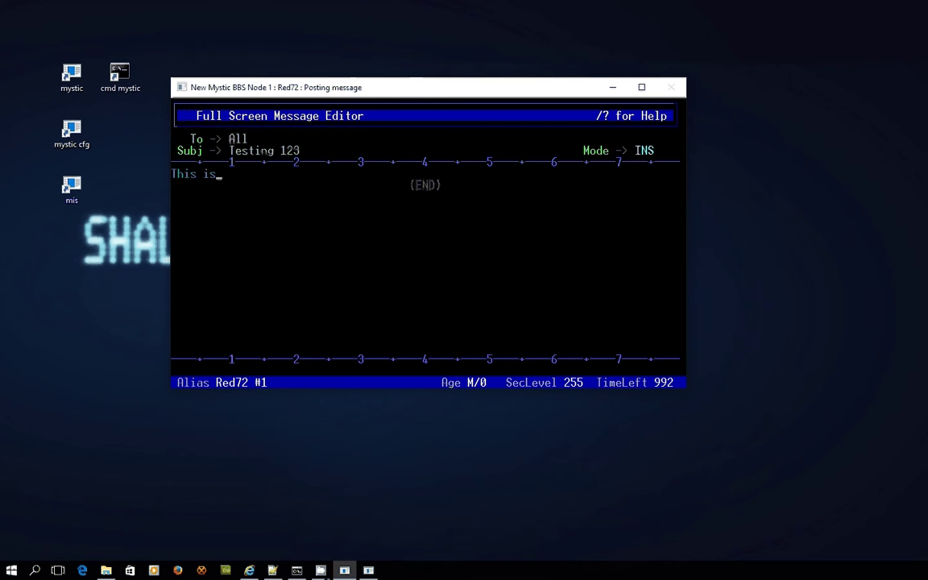
{"action": "type", "text": " a test from Thor BBS"}
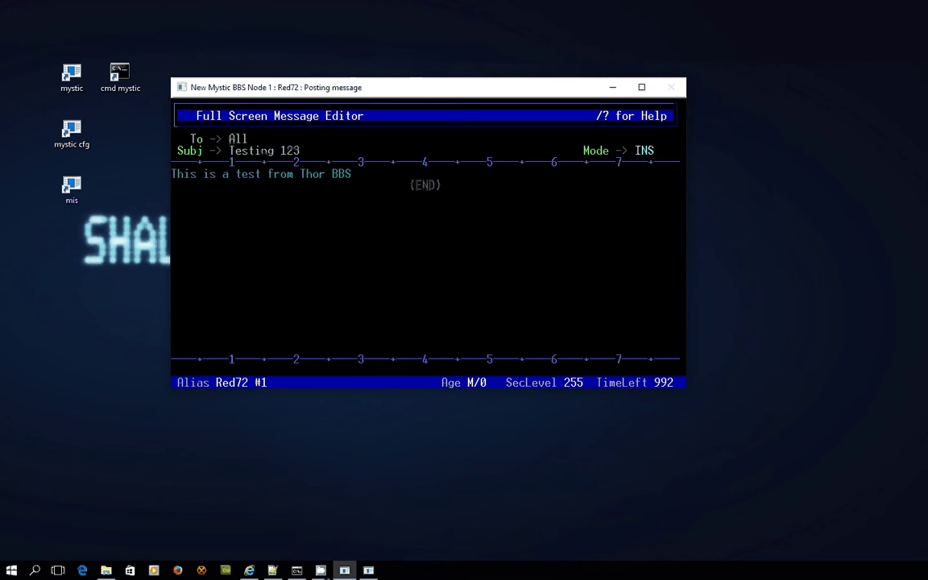
{"action": "type", "text": " - hi."}
{"action": "key", "text": "Return"}
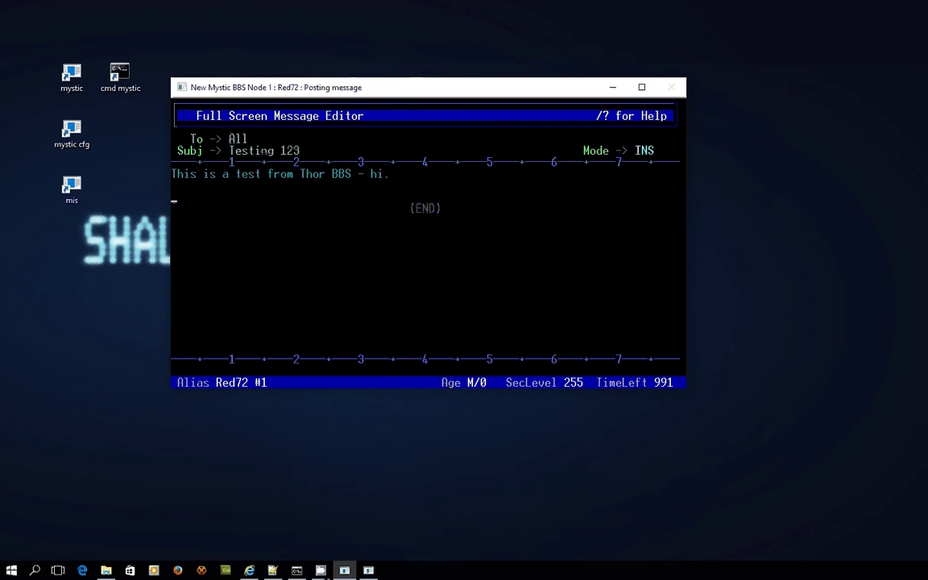
{"action": "key", "text": "Escape"}
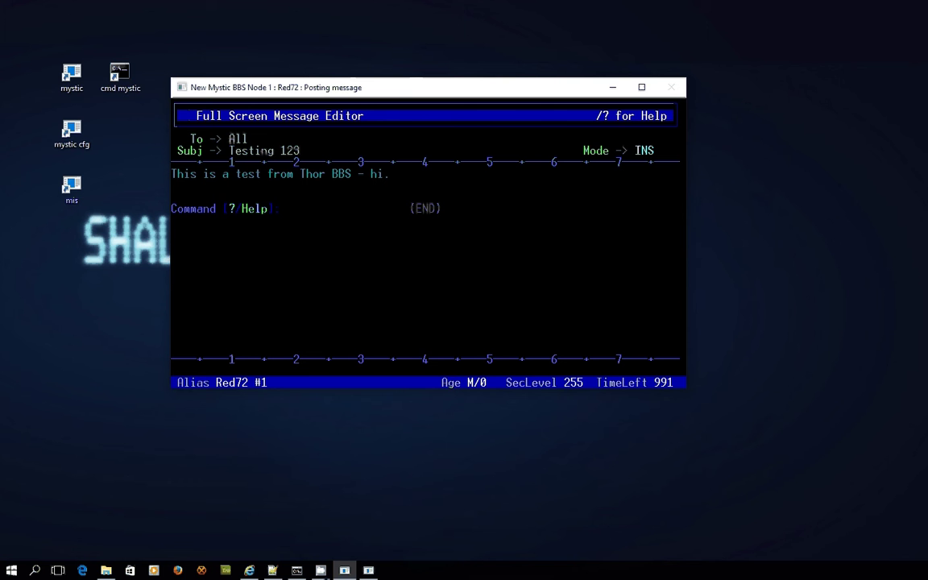
{"action": "type", "text": "?"}
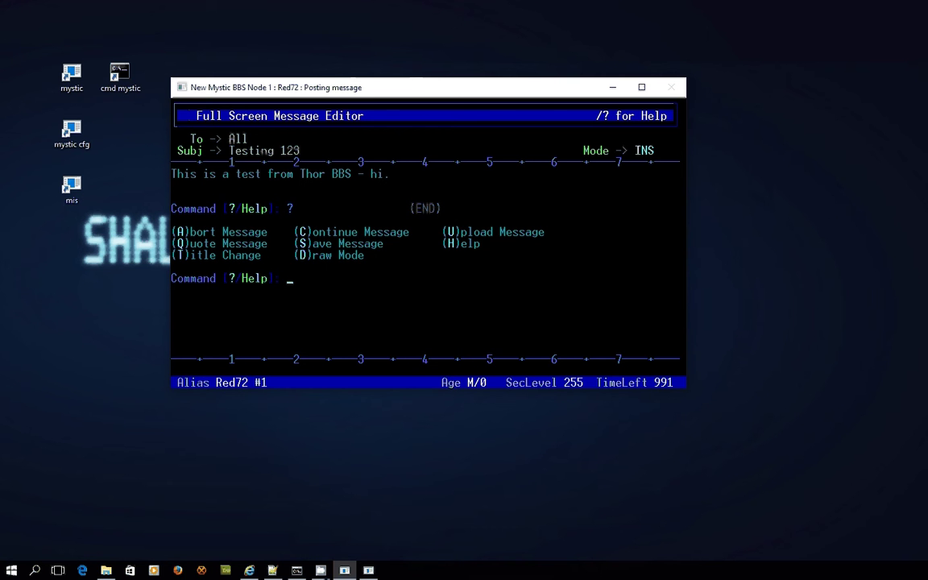
{"action": "type", "text": "s"}
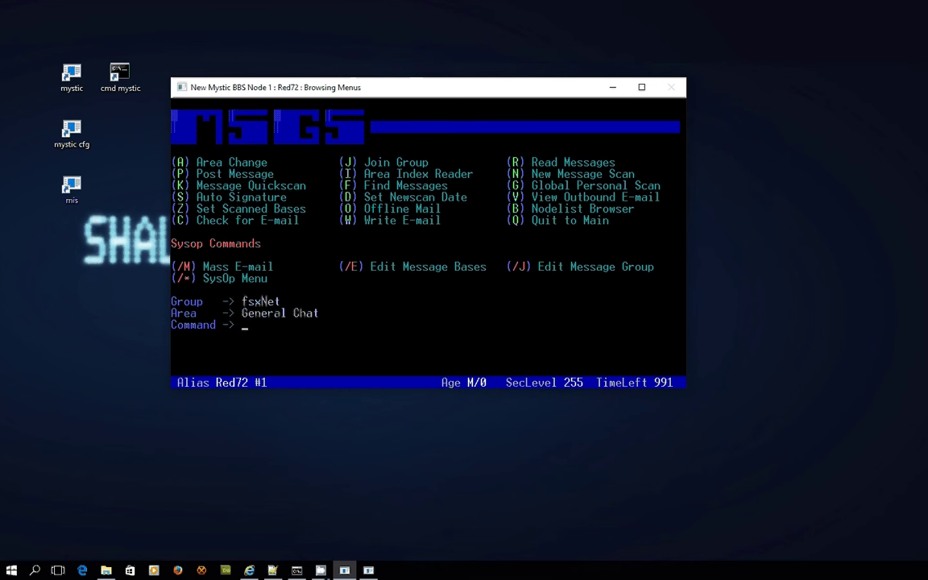
- Switch to the cmd mystic command prompt and run mutil from C:\mystic
{"action": "left_click", "coordinate": [344, 570]}
{"action": "left_click", "coordinate": [296, 571]}
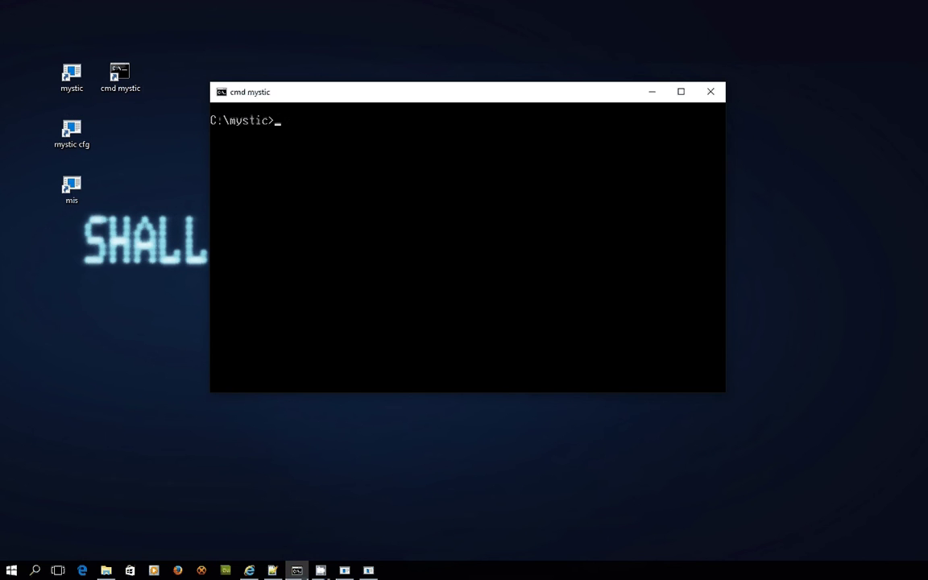
{"action": "type", "text": "mutil"}
{"action": "key", "text": "Return"}
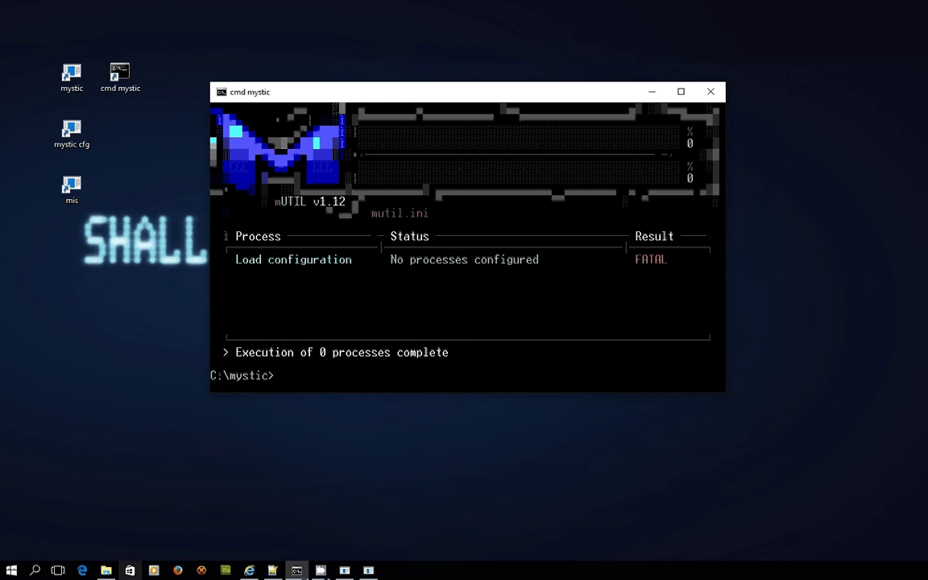
- Locate the mutil program and its configuration settings file in the C:\mystic folder in File Explorer, then minimize the folder window
{"action": "left_click", "coordinate": [106, 570]}
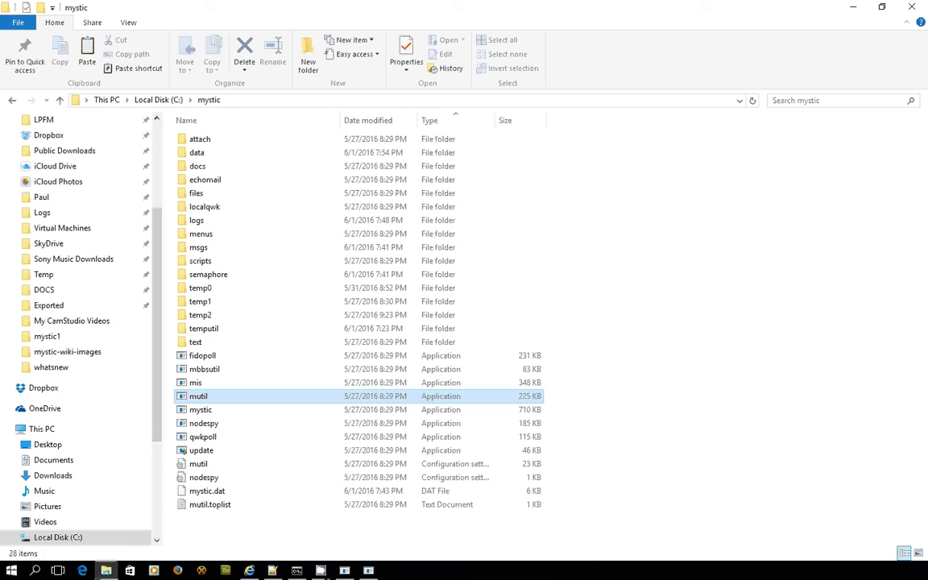
{"action": "left_click", "coordinate": [198, 396]}
{"action": "left_click", "coordinate": [198, 463]}
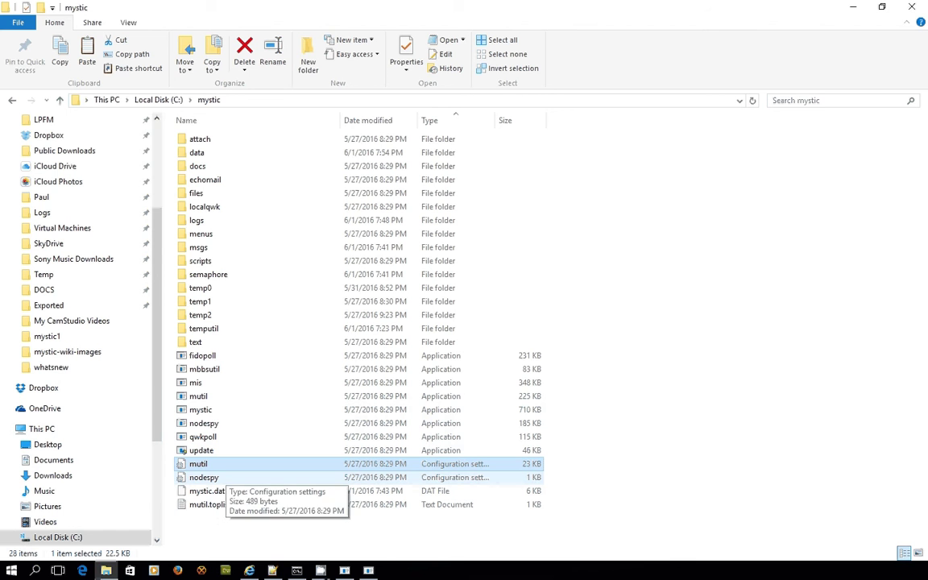
{"action": "left_click", "coordinate": [853, 7]}
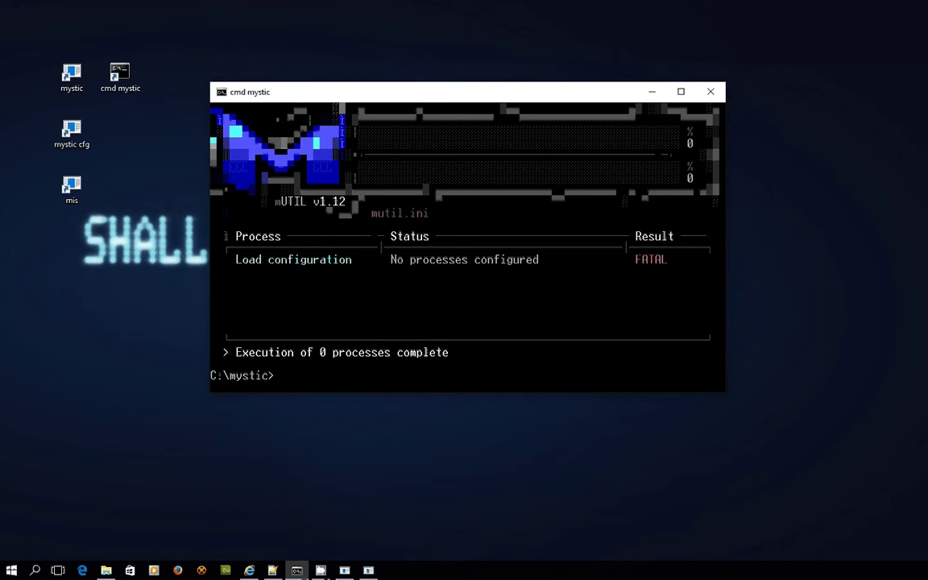
- Switch to mutil.ini in Notepad++ and examine the abilities list, highlighting the export and import FLO echomail/netmail lines
{"action": "left_click", "coordinate": [272, 570]}
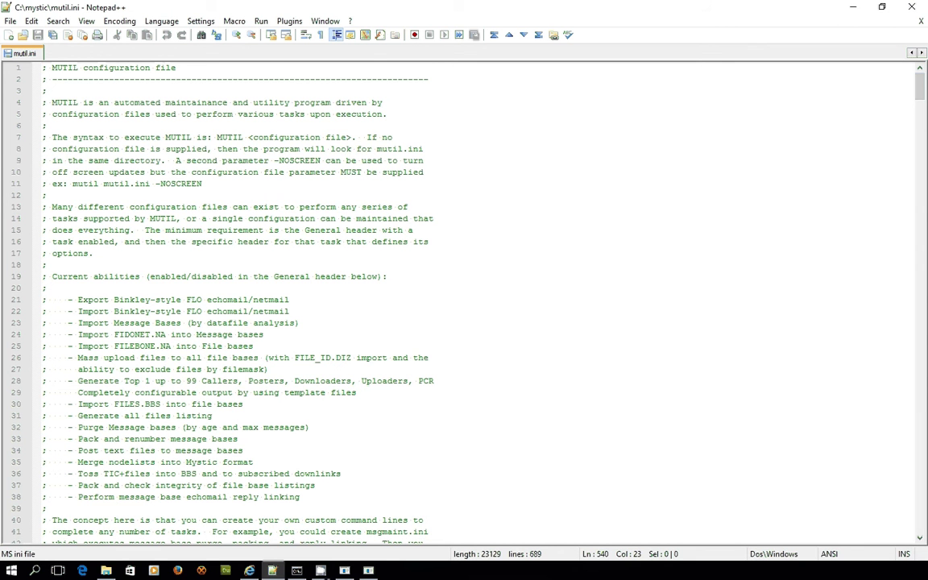
{"action": "scroll", "coordinate": [464, 298], "scroll_direction": "down", "scroll_amount": 1}
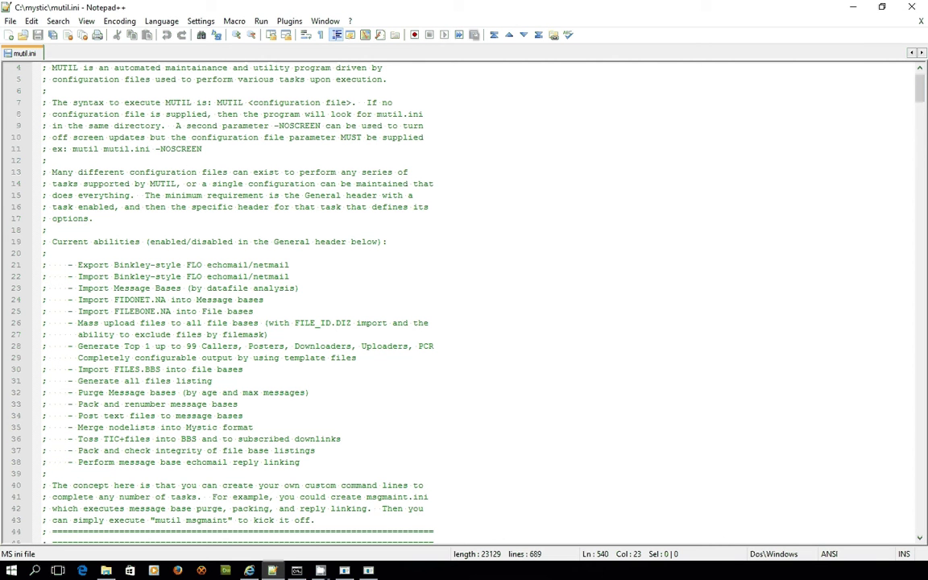
{"action": "scroll", "coordinate": [464, 298], "scroll_direction": "down", "scroll_amount": 2}
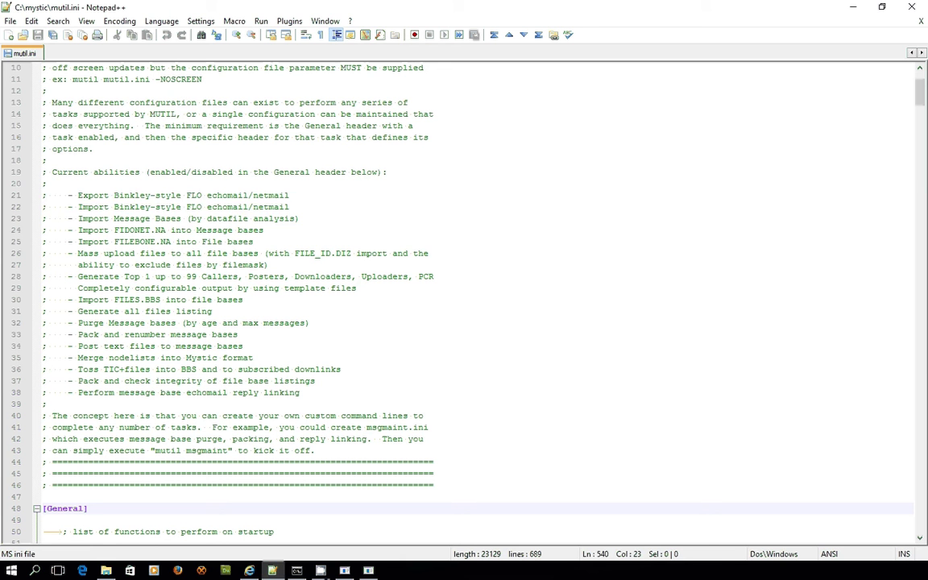
{"action": "left_click_drag", "start_coordinate": [289, 207], "coordinate": [56, 195]}
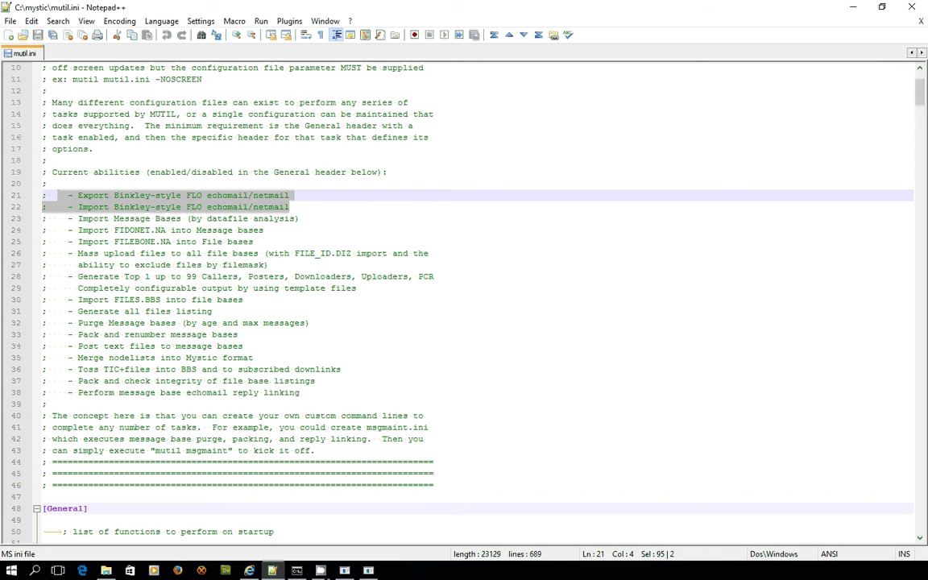
- Examine the [General] header of mutil.ini and its list of functions to perform on startup
{"action": "left_click_drag", "start_coordinate": [207, 195], "coordinate": [288, 195]}
{"action": "scroll", "coordinate": [288, 195], "scroll_direction": "down", "scroll_amount": 3}
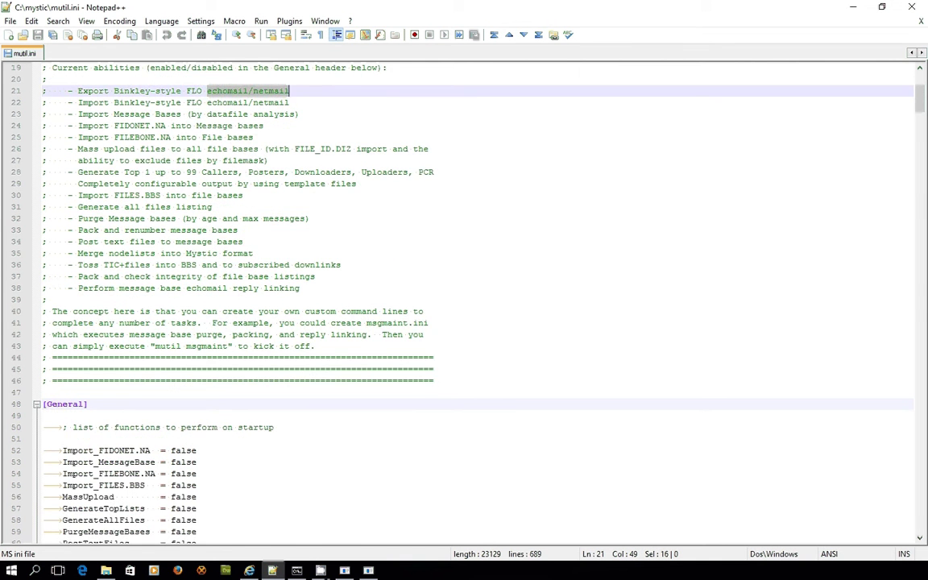
{"action": "scroll", "coordinate": [463, 297], "scroll_direction": "down", "scroll_amount": 6}
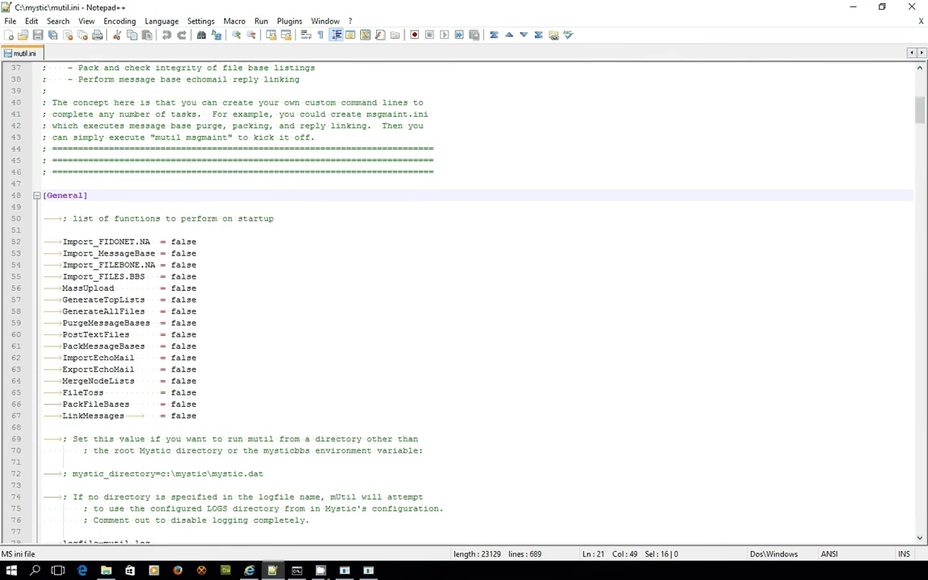
{"action": "scroll", "coordinate": [463, 298], "scroll_direction": "down", "scroll_amount": 2}
{"action": "left_click", "coordinate": [87, 125]}
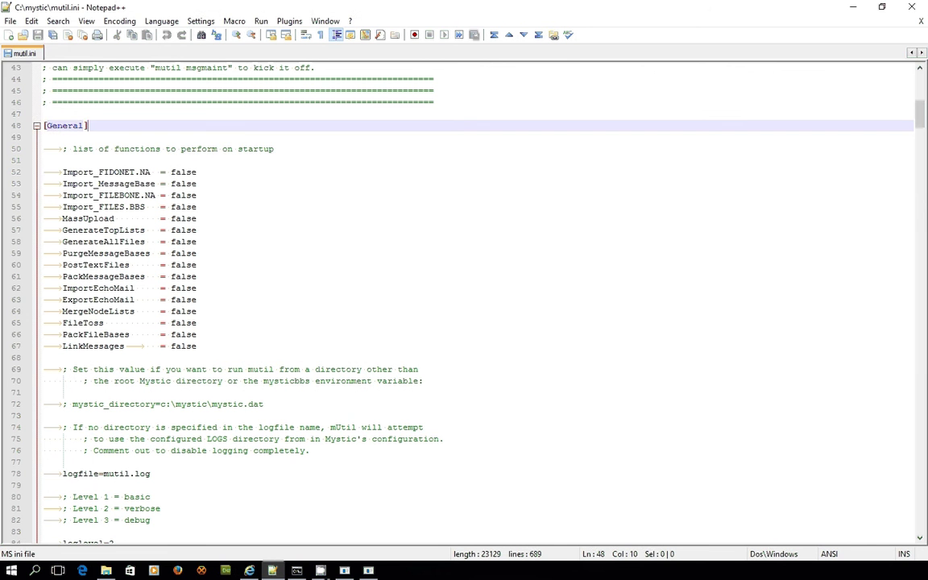
{"action": "left_click_drag", "start_coordinate": [87, 126], "coordinate": [48, 126]}
{"action": "left_click", "coordinate": [197, 172]}
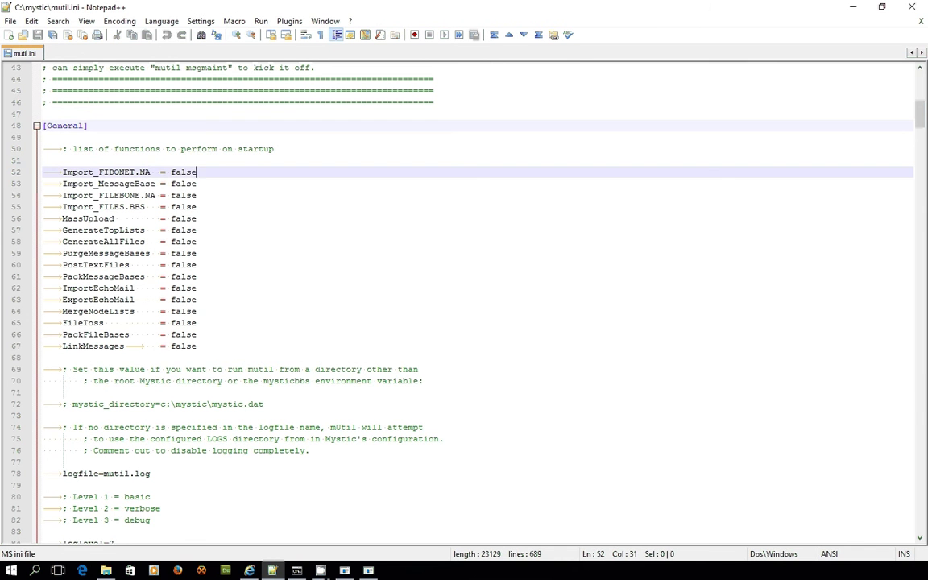
{"action": "scroll", "coordinate": [463, 298], "scroll_direction": "down", "scroll_amount": 1}
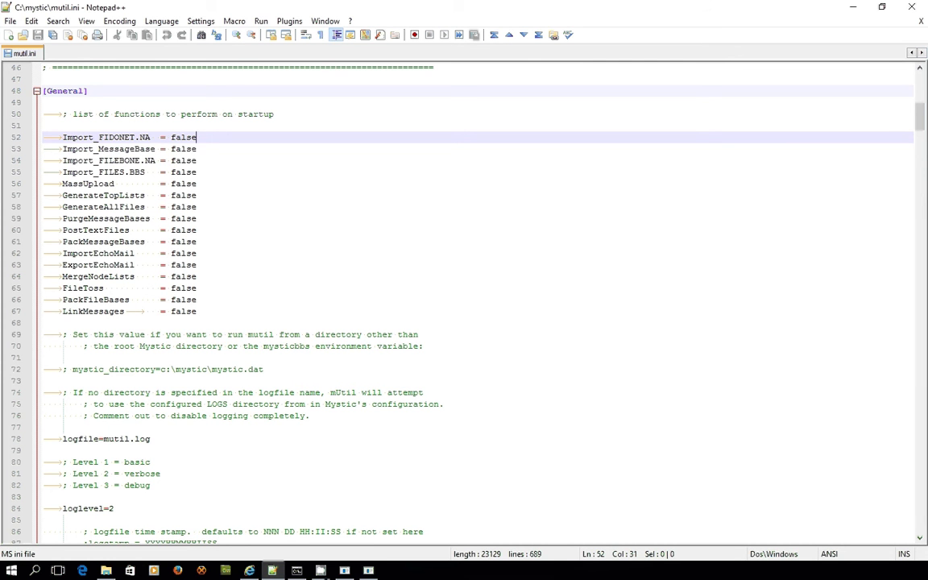
- Set ExportEchoMail to true in the [General] section's list of startup functions
{"action": "double_click", "coordinate": [183, 264]}
{"action": "left_click", "coordinate": [185, 265]}
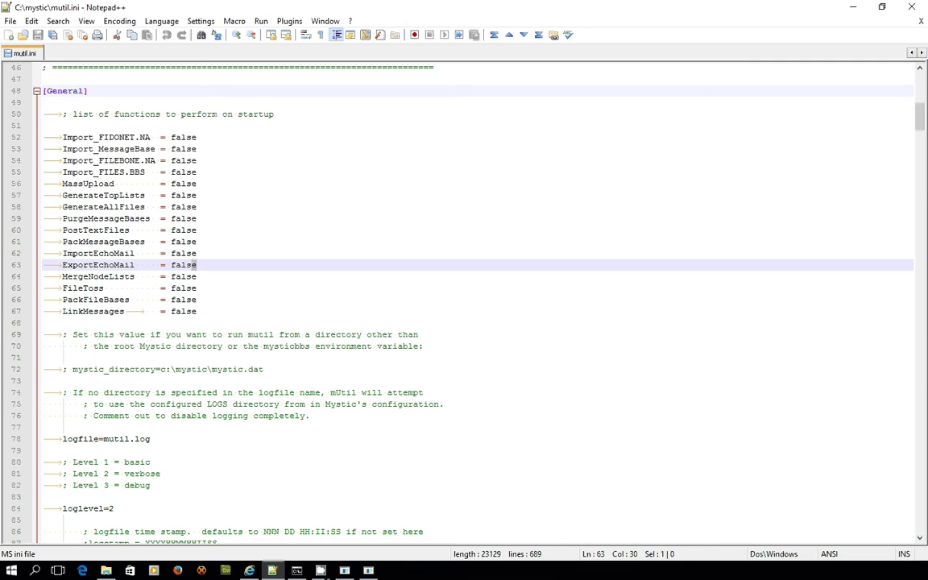
{"action": "left_click_drag", "start_coordinate": [196, 264], "coordinate": [171, 264]}
{"action": "type", "text": "t"}
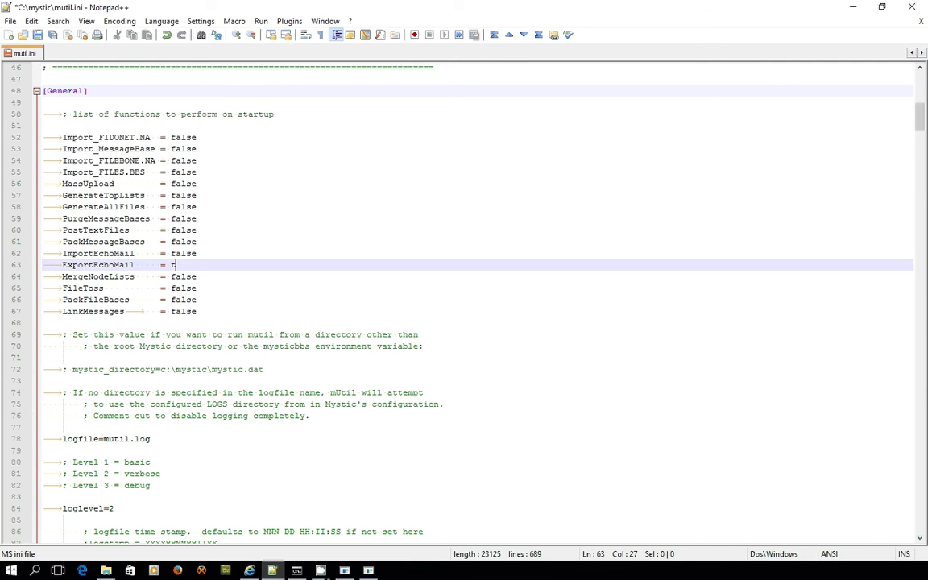
{"action": "type", "text": "rue"}
- Set loglevel to 3 (debug) in the [General] section of mutil.ini
{"action": "scroll", "coordinate": [475, 298], "scroll_direction": "down", "scroll_amount": 4}
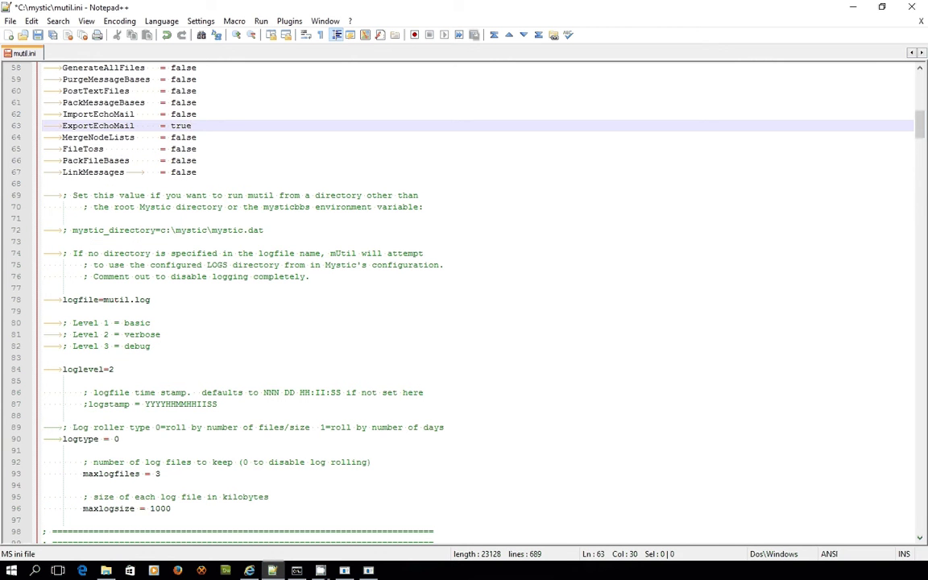
{"action": "scroll", "coordinate": [475, 298], "scroll_direction": "down", "scroll_amount": 2}
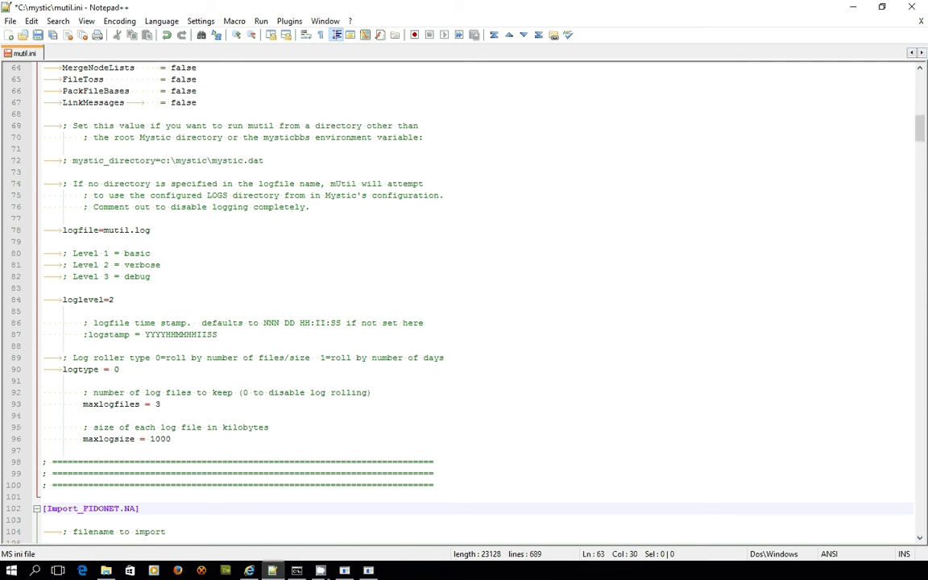
{"action": "left_click", "coordinate": [114, 300]}
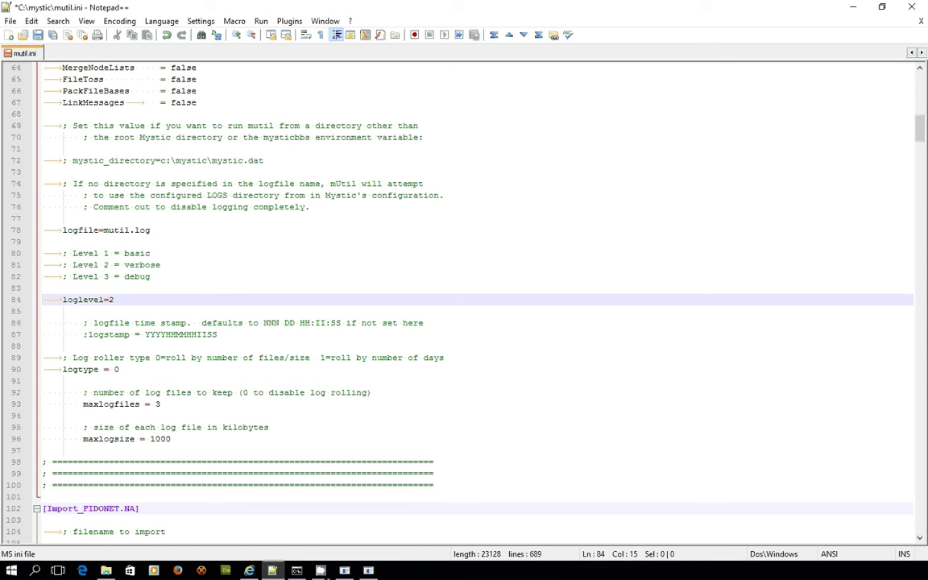
{"action": "key", "text": "BackSpace"}
{"action": "type", "text": "3"}
- Set logtype to 1 to roll logs by number of days, and set maxlogfiles to 31
{"action": "scroll", "coordinate": [463, 298], "scroll_direction": "down", "scroll_amount": 2}
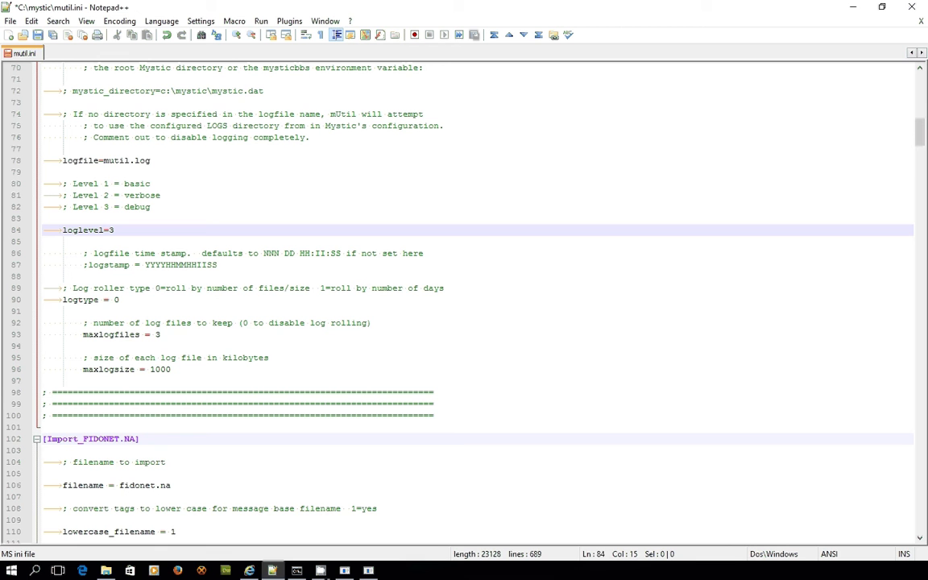
{"action": "left_click", "coordinate": [119, 299]}
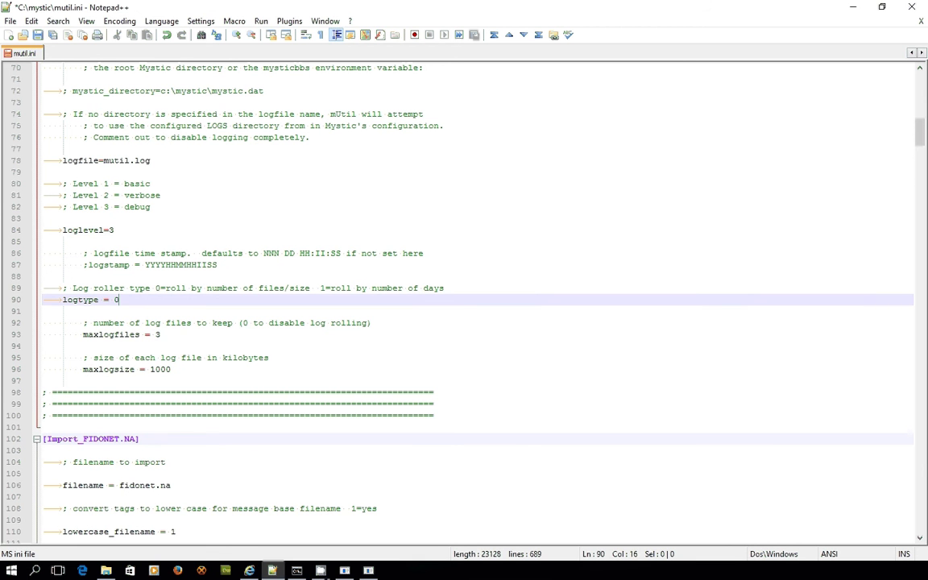
{"action": "key", "text": "BackSpace"}
{"action": "type", "text": "1"}
{"action": "left_click", "coordinate": [160, 334]}
{"action": "type", "text": "1"}
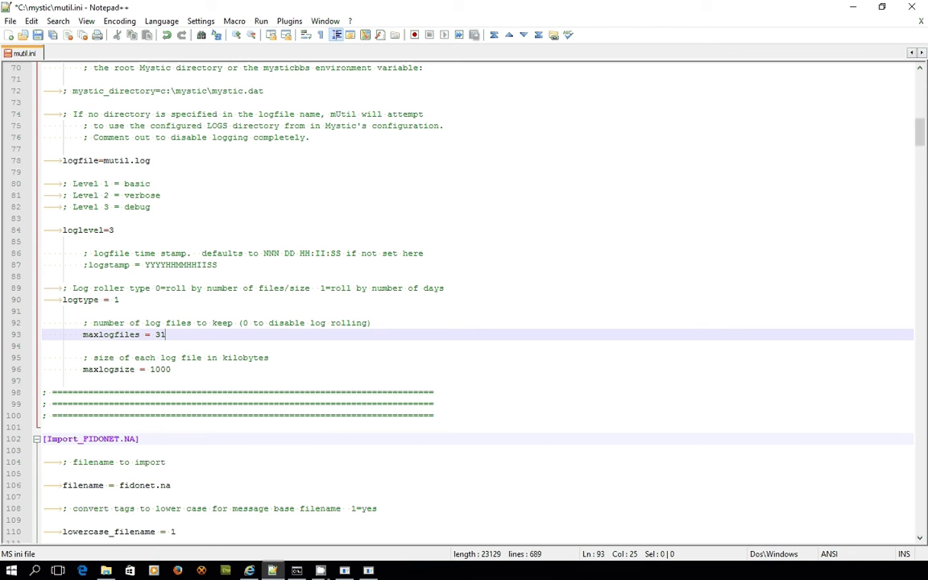
- Set maxlogsize to 1500 kilobytes in the [General] section
{"action": "left_click", "coordinate": [160, 369]}
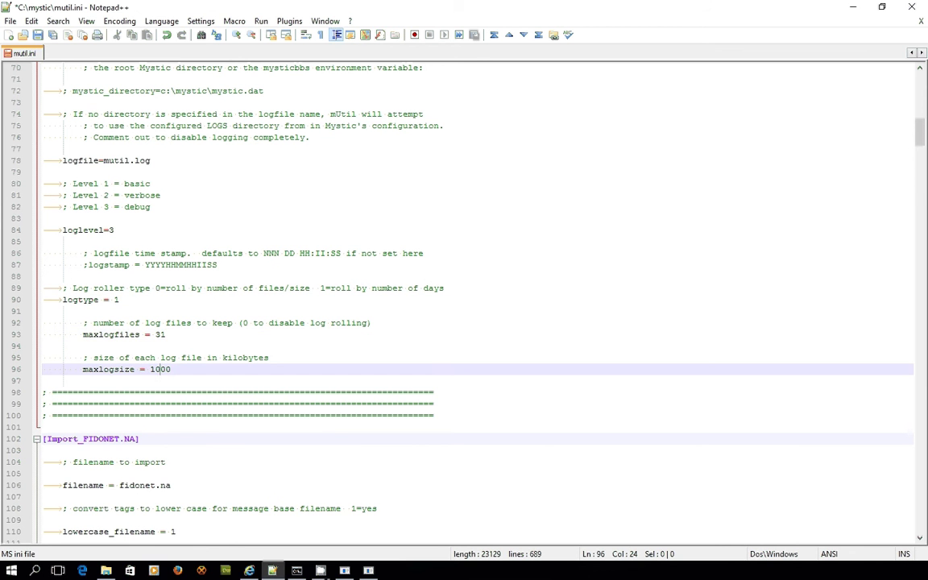
{"action": "key", "text": "BackSpace"}
{"action": "type", "text": "5"}
- Locate the [ExportEchoMail] section of mutil.ini and highlight it from the header through the skip_online setting
{"action": "scroll", "coordinate": [475, 302], "scroll_direction": "down", "scroll_amount": 3}
{"action": "scroll", "coordinate": [463, 302], "scroll_direction": "down", "scroll_amount": 4}
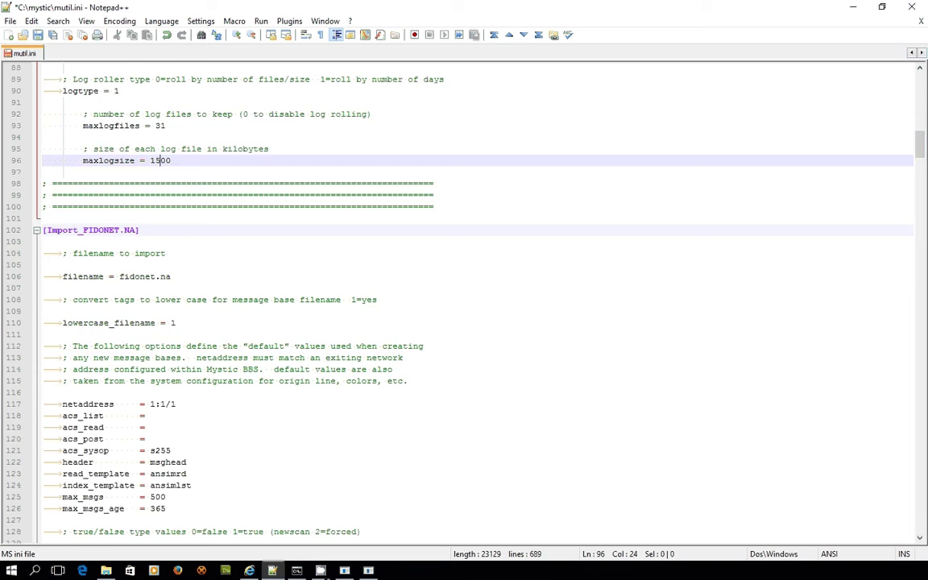
{"action": "scroll", "coordinate": [476, 302], "scroll_direction": "up", "scroll_amount": 13}
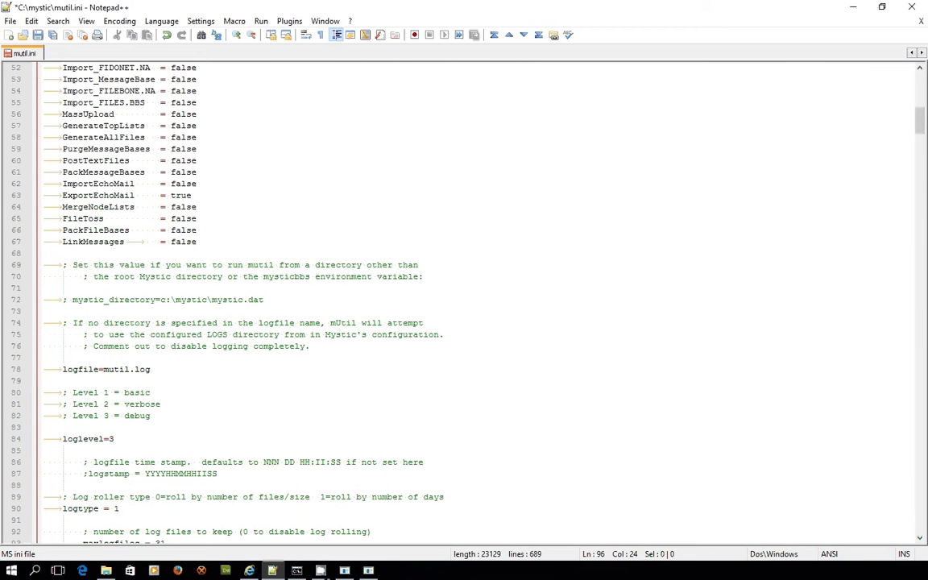
{"action": "scroll", "coordinate": [475, 302], "scroll_direction": "down", "scroll_amount": 4}
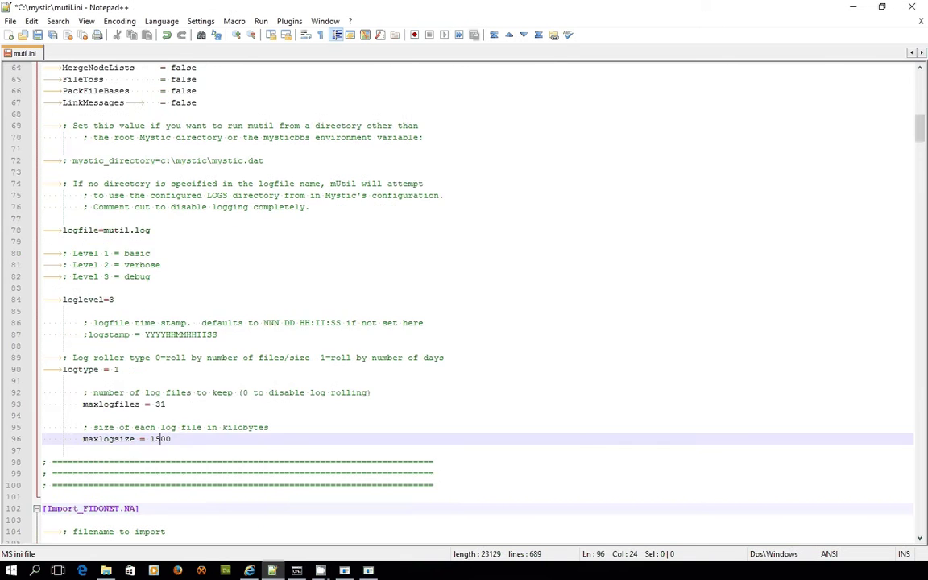
{"action": "scroll", "coordinate": [475, 302], "scroll_direction": "down", "scroll_amount": 20}
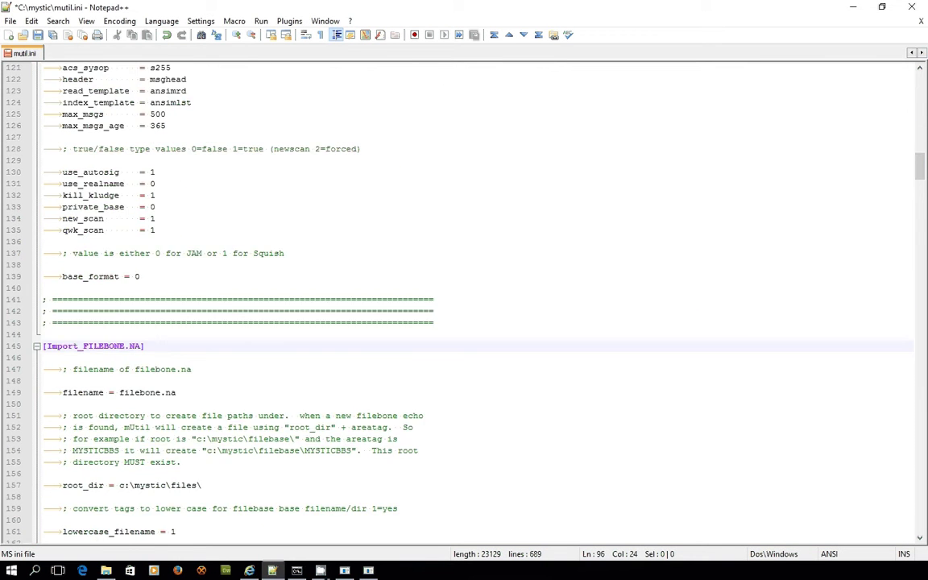
{"action": "scroll", "coordinate": [475, 302], "scroll_direction": "down", "scroll_amount": 20}
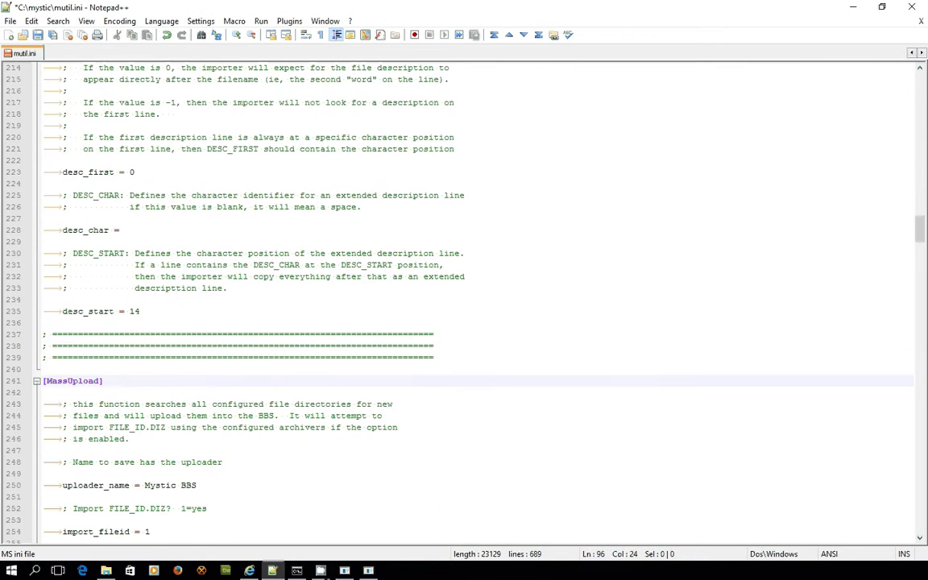
{"action": "scroll", "coordinate": [475, 302], "scroll_direction": "down", "scroll_amount": 20}
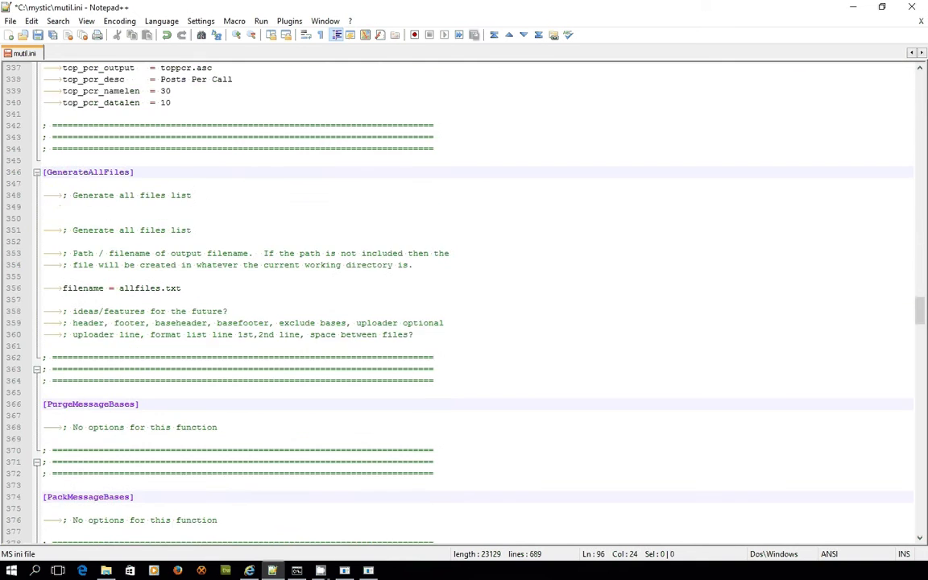
{"action": "scroll", "coordinate": [475, 302], "scroll_direction": "down", "scroll_amount": 20}
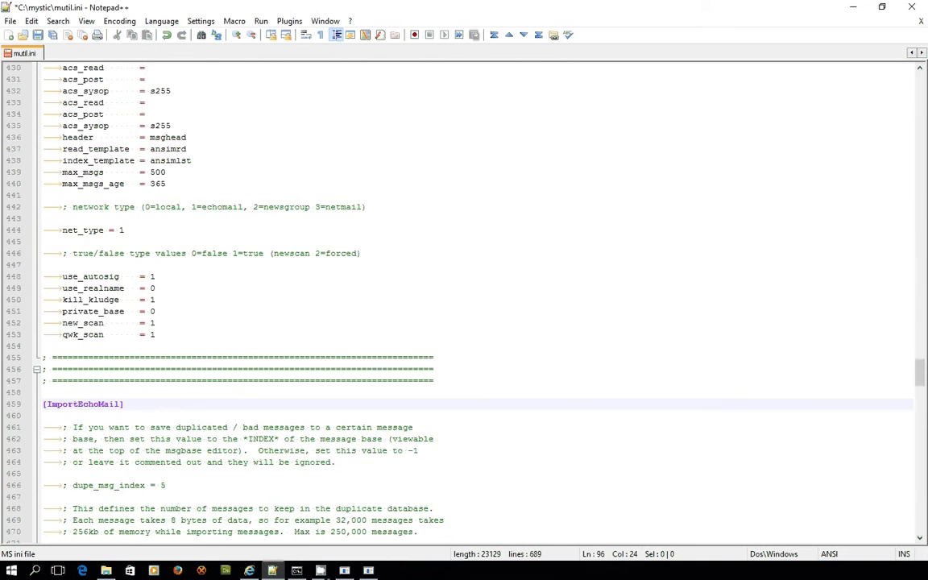
{"action": "scroll", "coordinate": [475, 302], "scroll_direction": "down", "scroll_amount": 15}
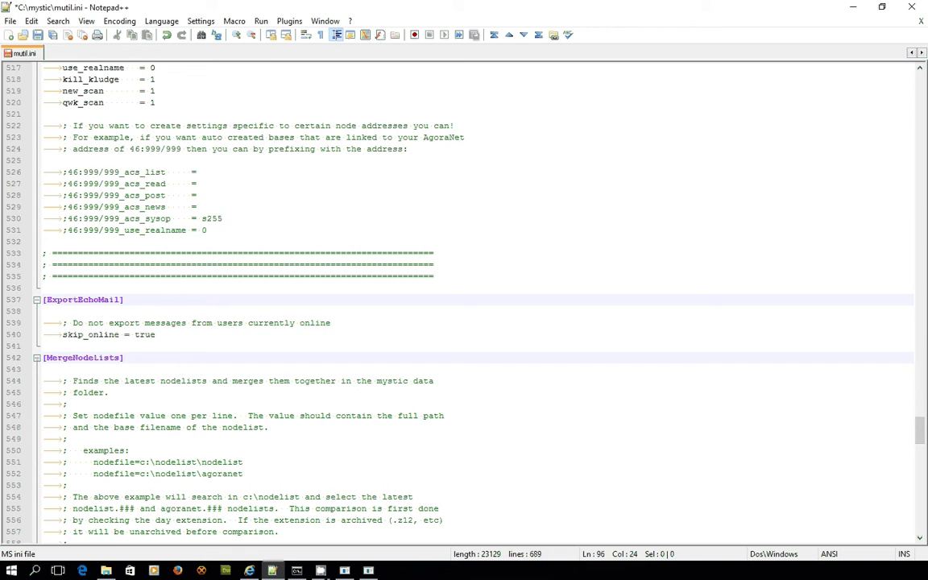
{"action": "scroll", "coordinate": [464, 302], "scroll_direction": "down", "scroll_amount": 2}
{"action": "left_click", "coordinate": [156, 265]}
{"action": "left_click", "coordinate": [43, 230], "text": "shift"}
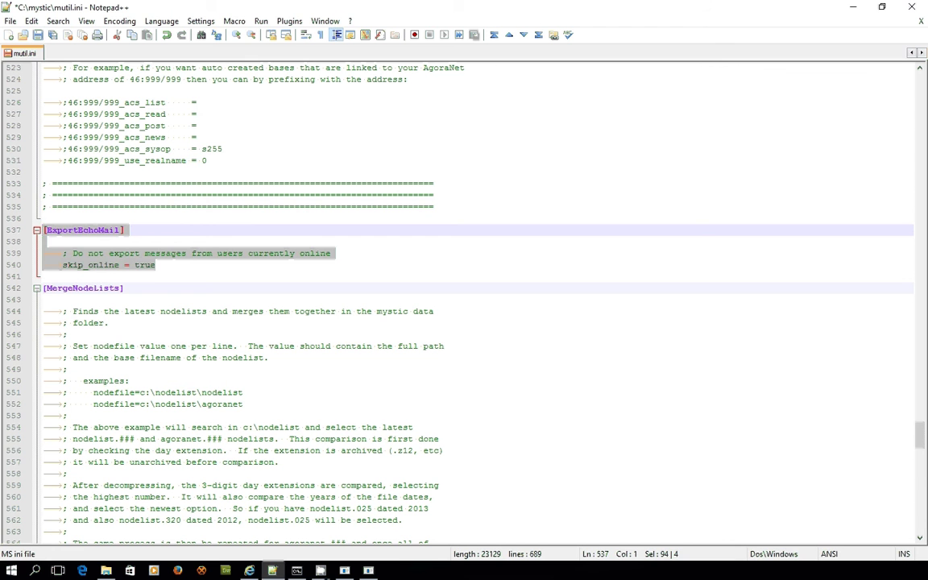
- Examine the skip_online option and its comment about not exporting messages from users currently online, highlighting the key words and value
{"action": "left_click", "coordinate": [159, 265]}
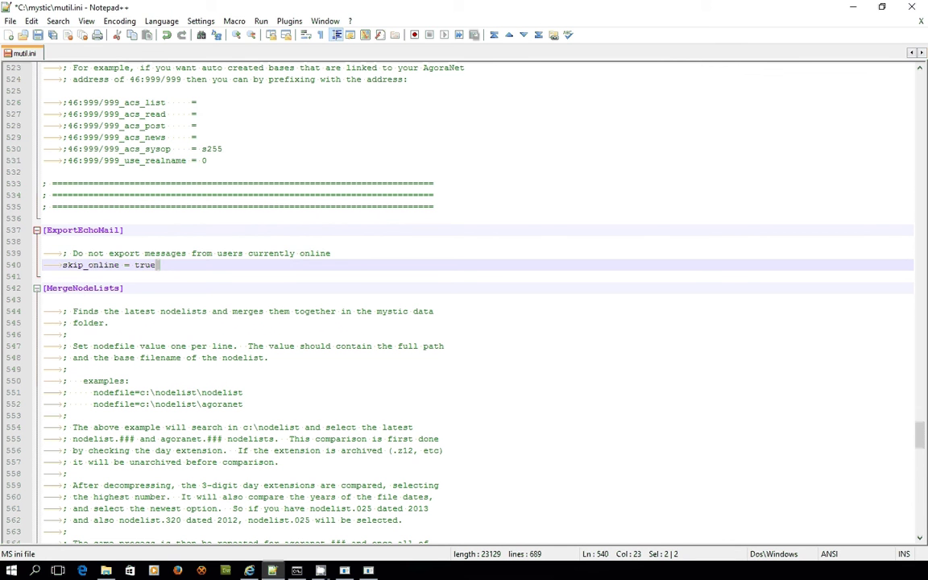
{"action": "left_click", "coordinate": [174, 253]}
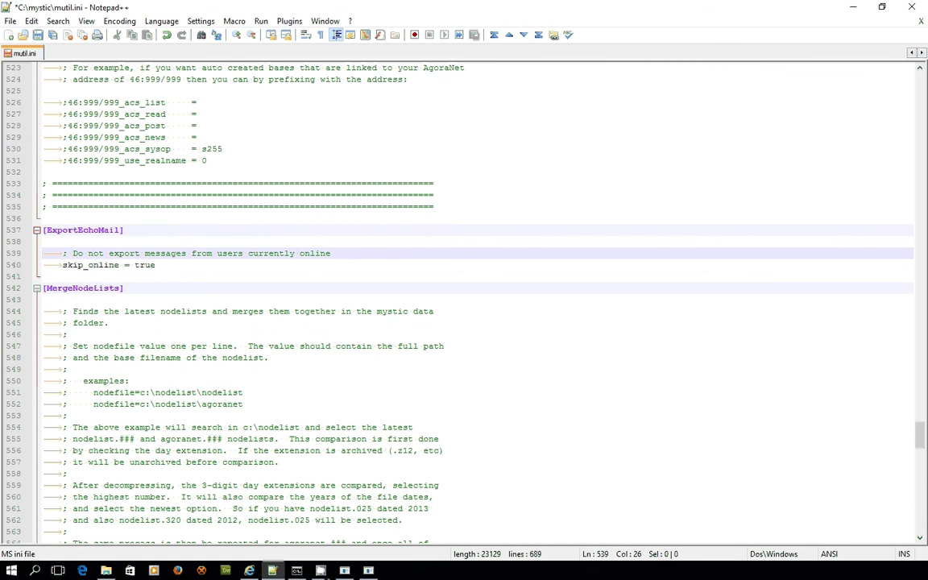
{"action": "left_click_drag", "start_coordinate": [109, 253], "coordinate": [165, 253]}
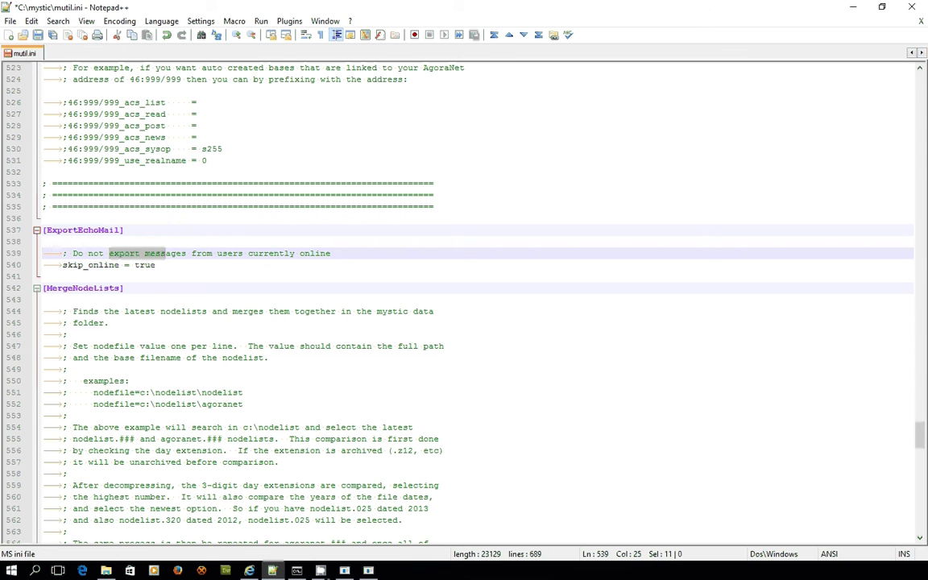
{"action": "left_click_drag", "start_coordinate": [248, 253], "coordinate": [330, 253]}
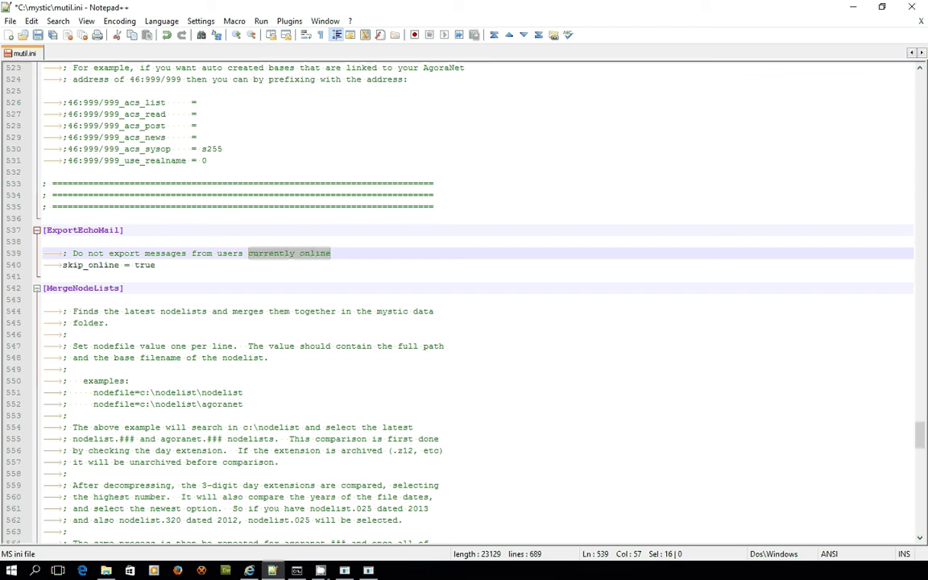
{"action": "double_click", "coordinate": [145, 265]}
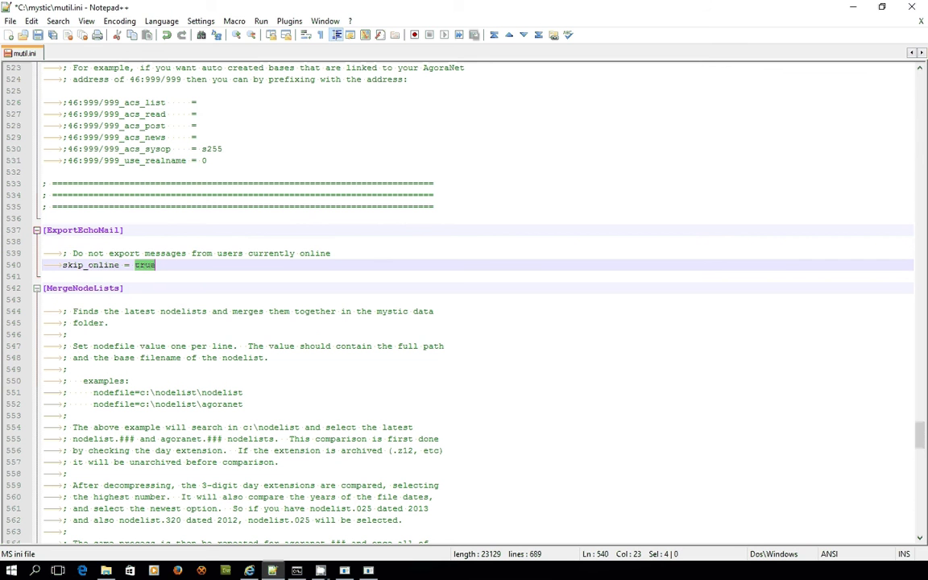
{"action": "key", "text": "Right"}
- Return to the start of mutil.ini and review its introduction and the settings that follow
{"action": "scroll", "coordinate": [475, 302], "scroll_direction": "up", "scroll_amount": 20}
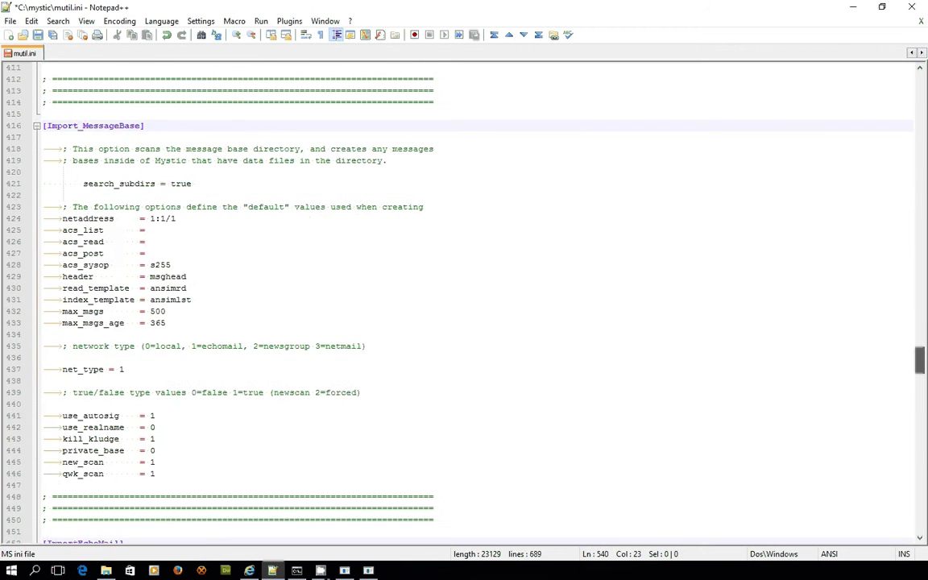
{"action": "scroll", "coordinate": [475, 302], "scroll_direction": "up", "scroll_amount": 9}
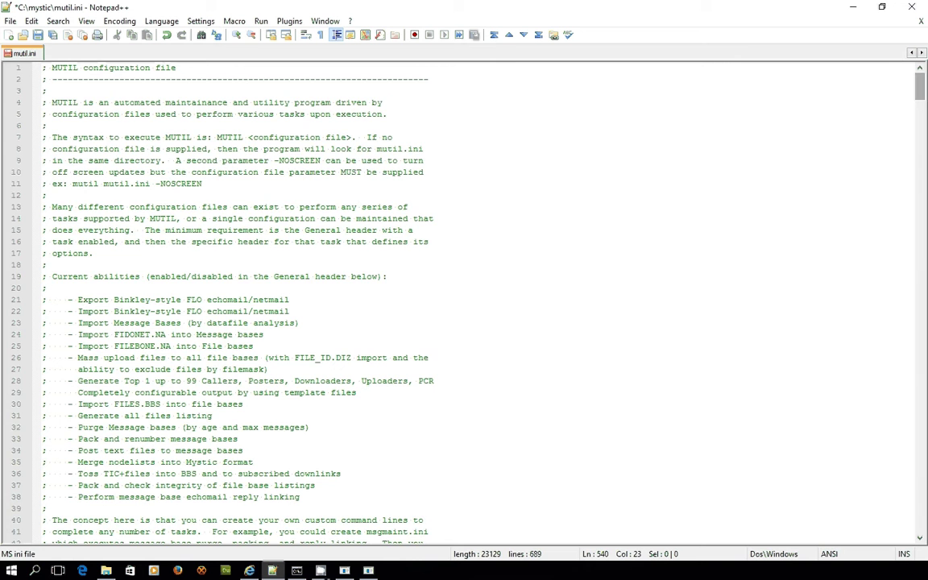
{"action": "scroll", "coordinate": [475, 302], "scroll_direction": "down", "scroll_amount": 1}
{"action": "scroll", "coordinate": [475, 302], "scroll_direction": "down", "scroll_amount": 11}
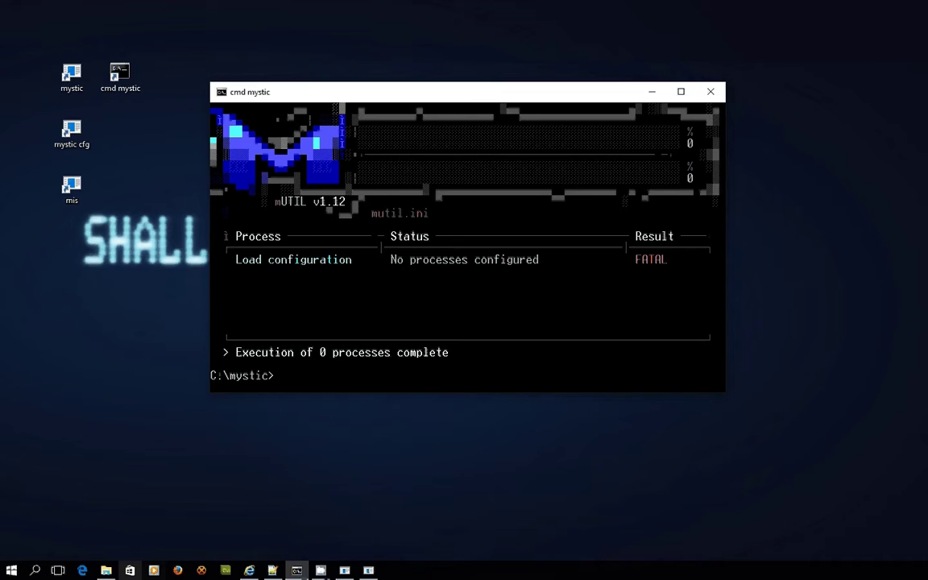
- Switch to the C:\mystic folder in File Explorer and open the mailout configuration file in Notepad++
{"action": "key", "text": "alt+Tab"}
{"action": "key", "text": "Return"}
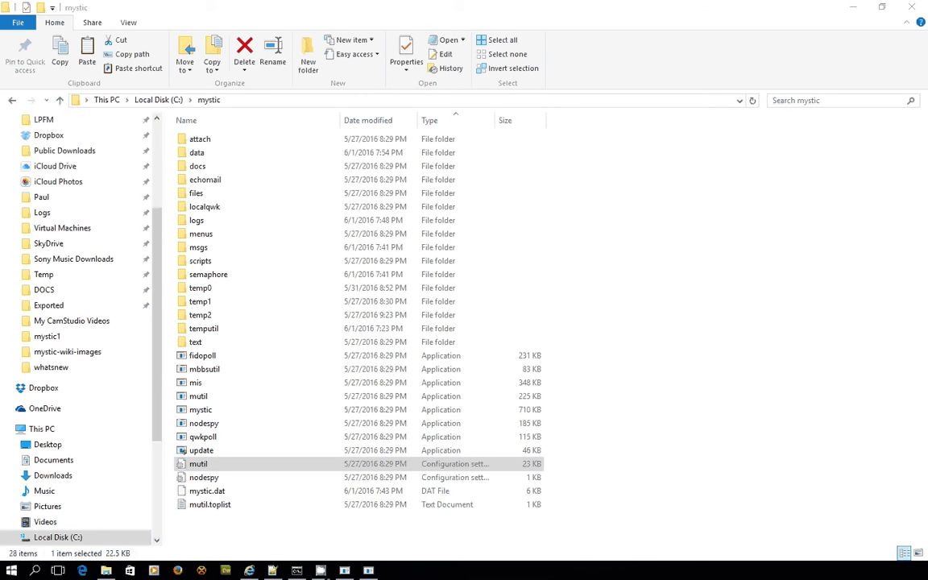
{"action": "left_click", "coordinate": [225, 513]}
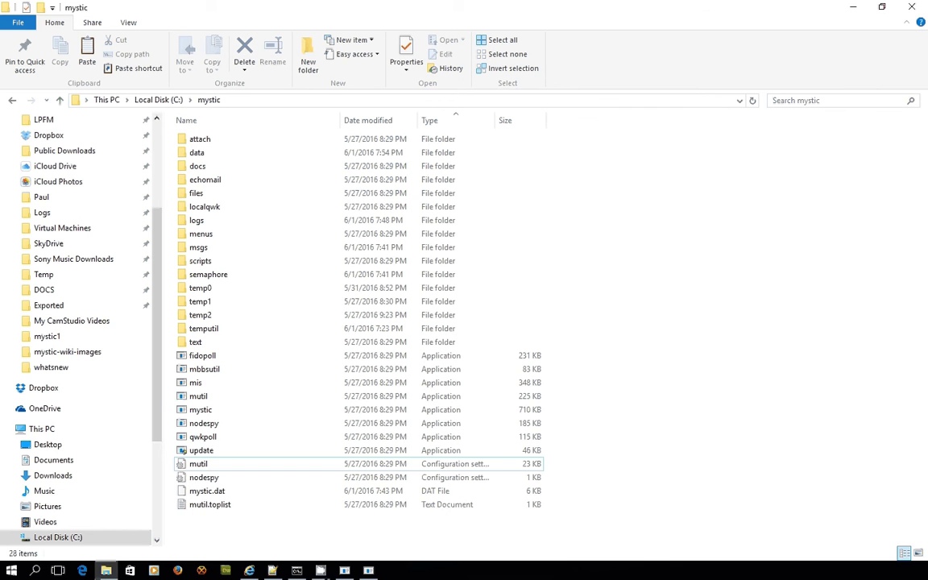
{"action": "key", "text": "alt+Tab"}
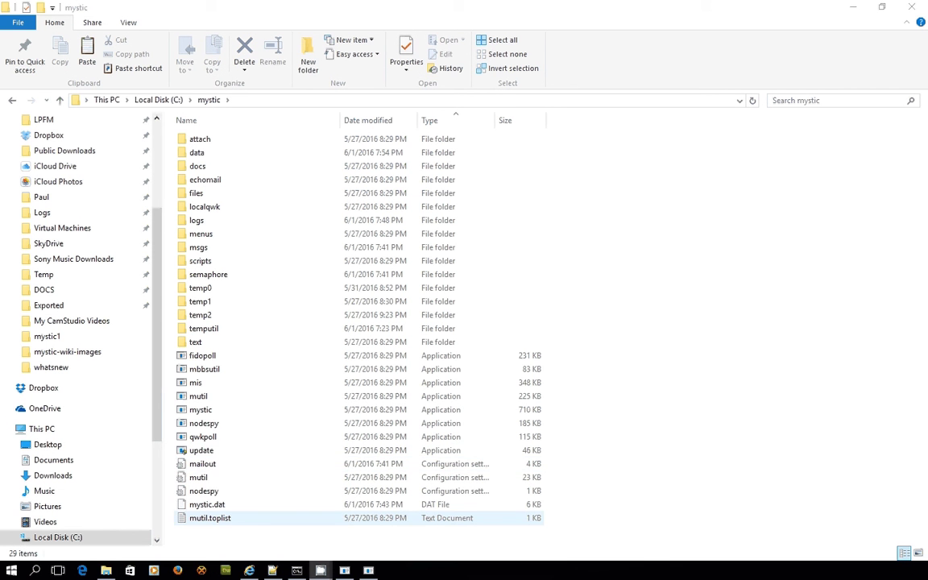
{"action": "right_click", "coordinate": [218, 463]}
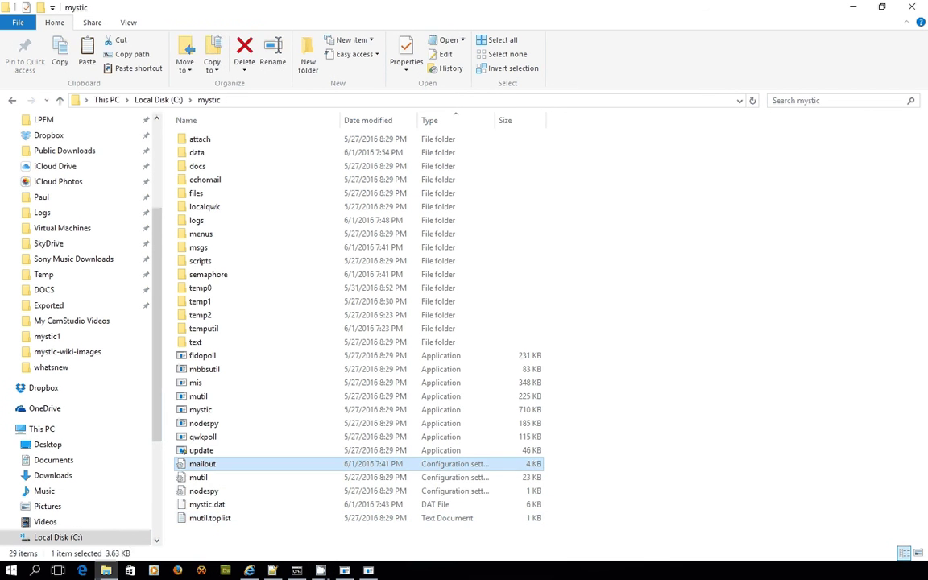
{"action": "left_click", "coordinate": [274, 279]}
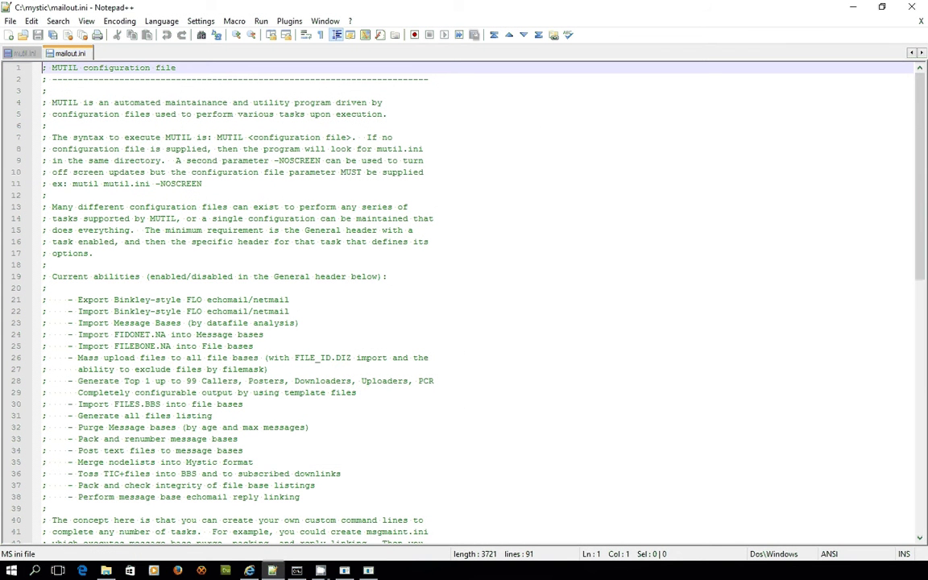
- Review mailout.ini from its introduction through the ExportEchoMail and logging settings to skip_online in the [ExportEchoMail] section
{"action": "scroll", "coordinate": [464, 302], "scroll_direction": "down", "scroll_amount": 5}
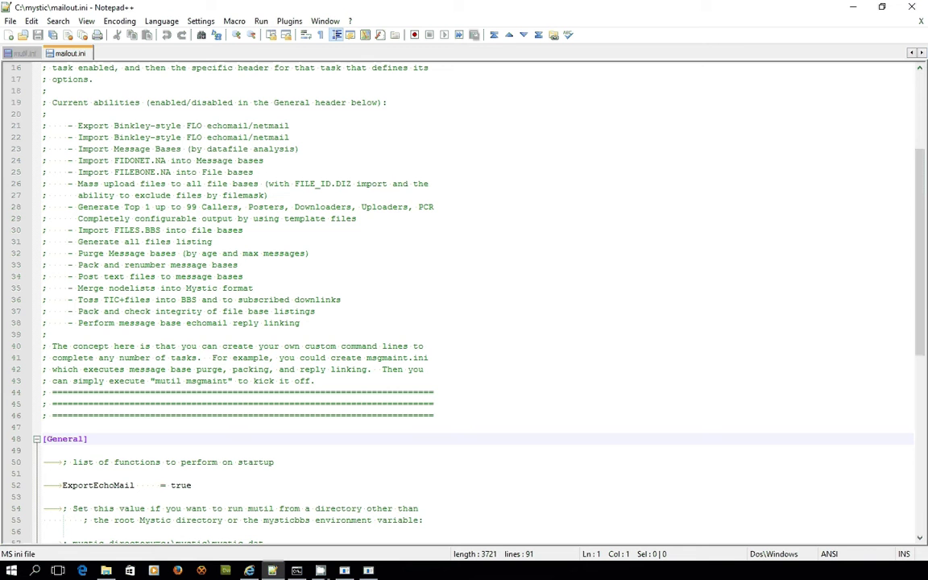
{"action": "scroll", "coordinate": [464, 302], "scroll_direction": "down", "scroll_amount": 1}
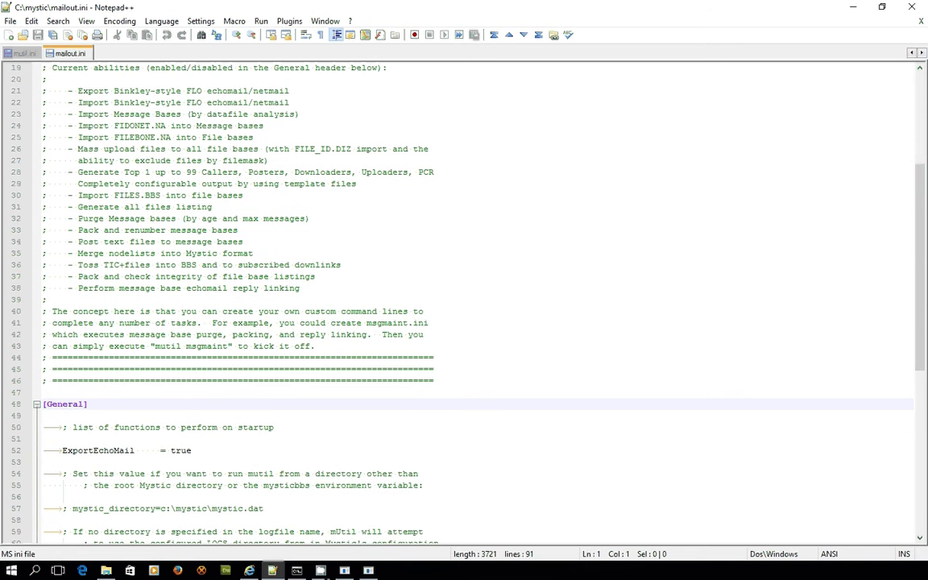
{"action": "scroll", "coordinate": [463, 302], "scroll_direction": "down", "scroll_amount": 4}
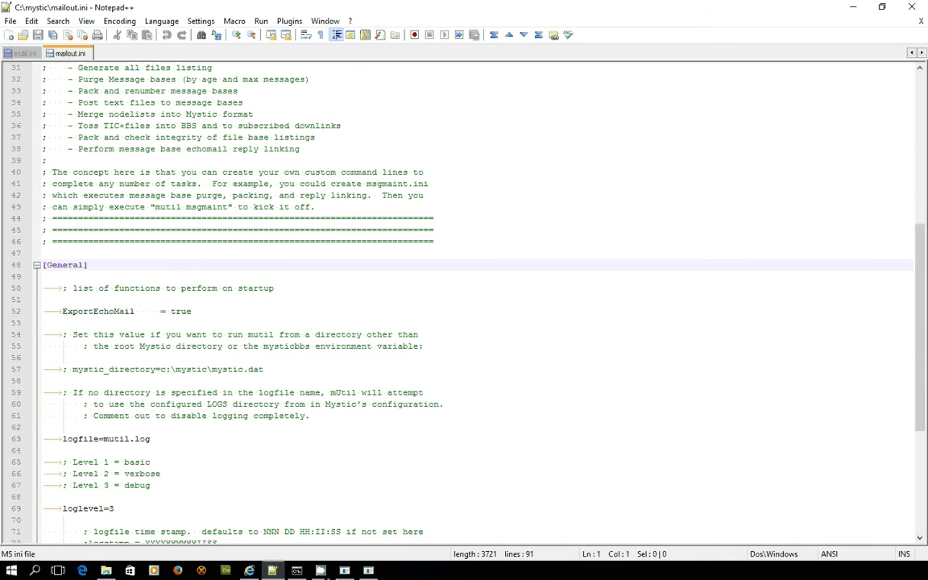
{"action": "scroll", "coordinate": [464, 302], "scroll_direction": "down", "scroll_amount": 4}
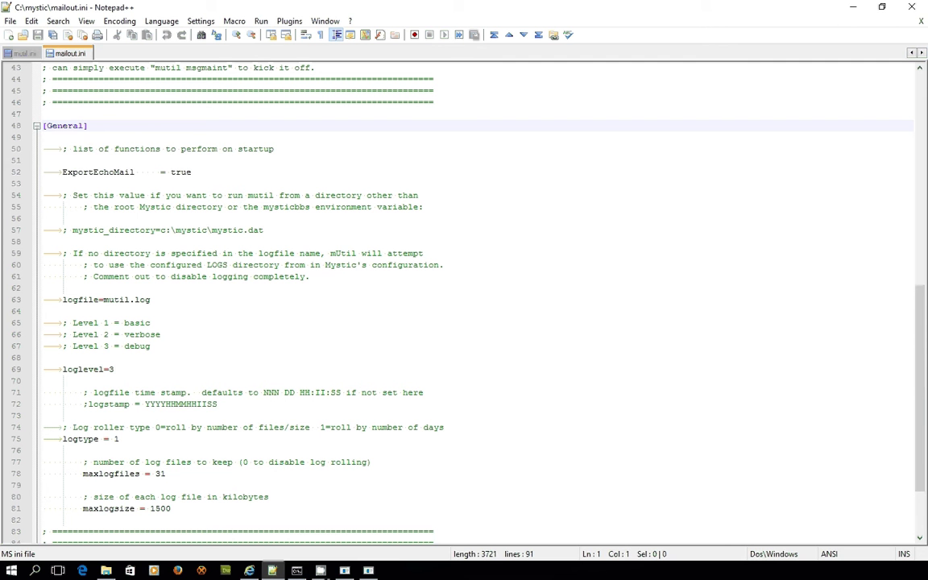
{"action": "left_click_drag", "start_coordinate": [192, 172], "coordinate": [42, 172]}
{"action": "left_click", "coordinate": [43, 183]}
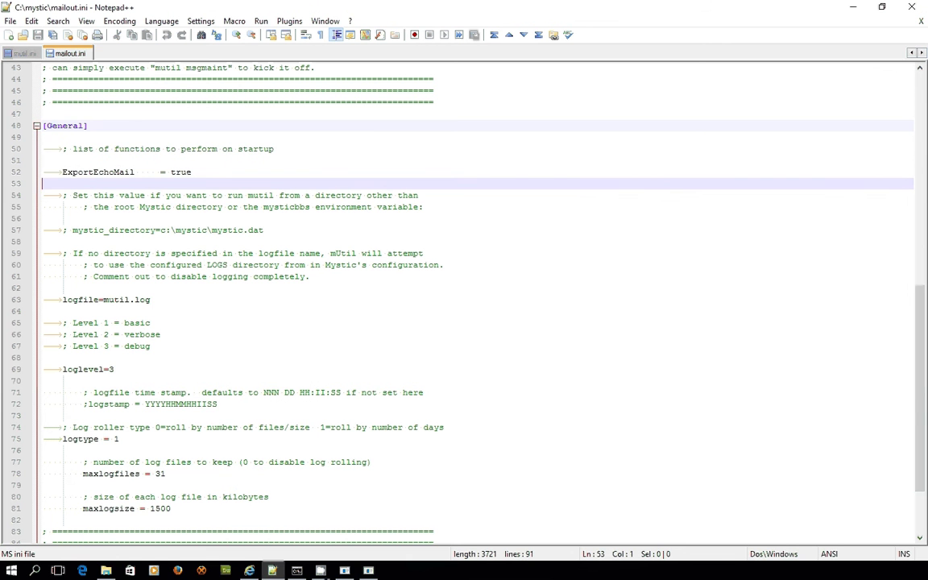
{"action": "scroll", "coordinate": [464, 302], "scroll_direction": "down", "scroll_amount": 3}
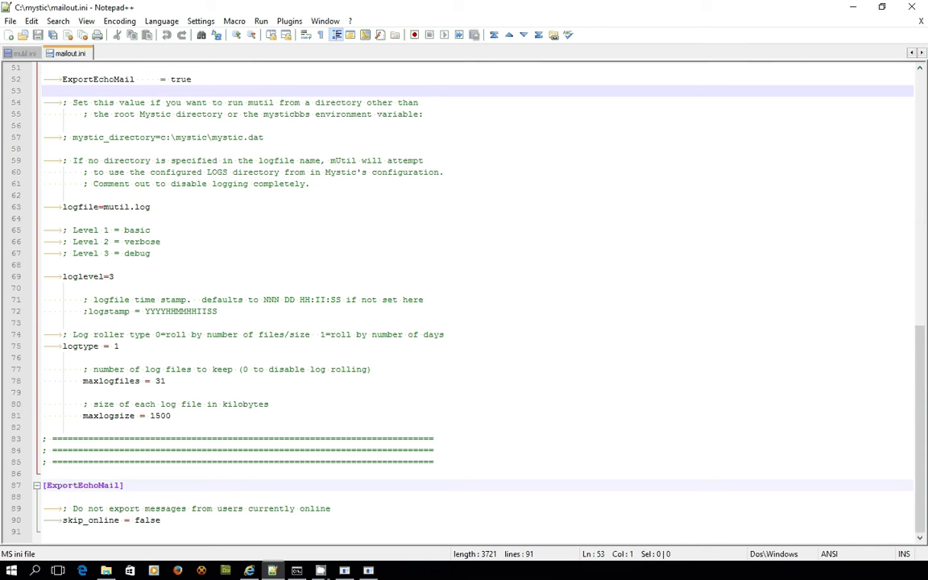
{"action": "scroll", "coordinate": [475, 298], "scroll_direction": "up", "scroll_amount": 2}
{"action": "scroll", "coordinate": [475, 298], "scroll_direction": "down", "scroll_amount": 2}
{"action": "left_click", "coordinate": [160, 520]}
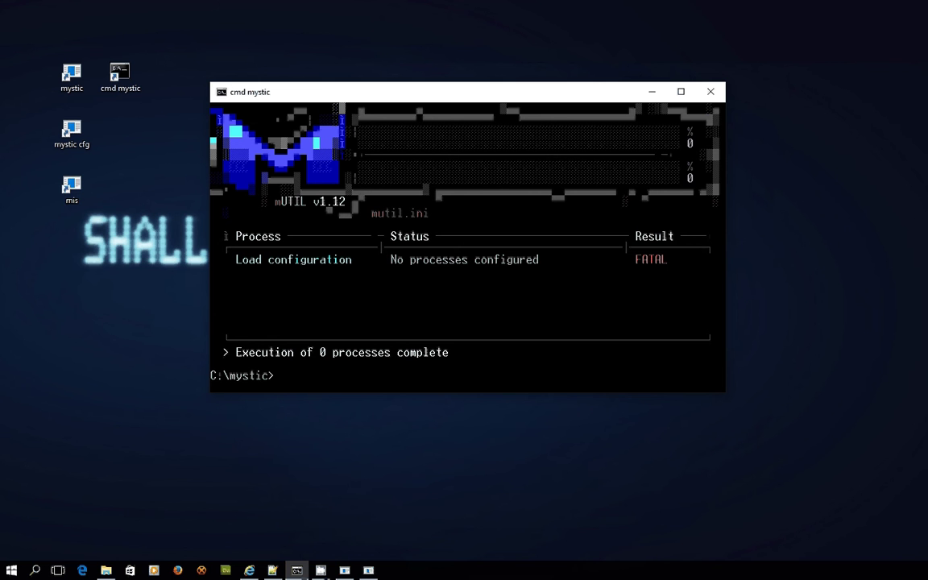
- Switch to the command prompt at C:\mystic and run "mutil mailout"
{"action": "type", "text": "mutil mailout.ini"}
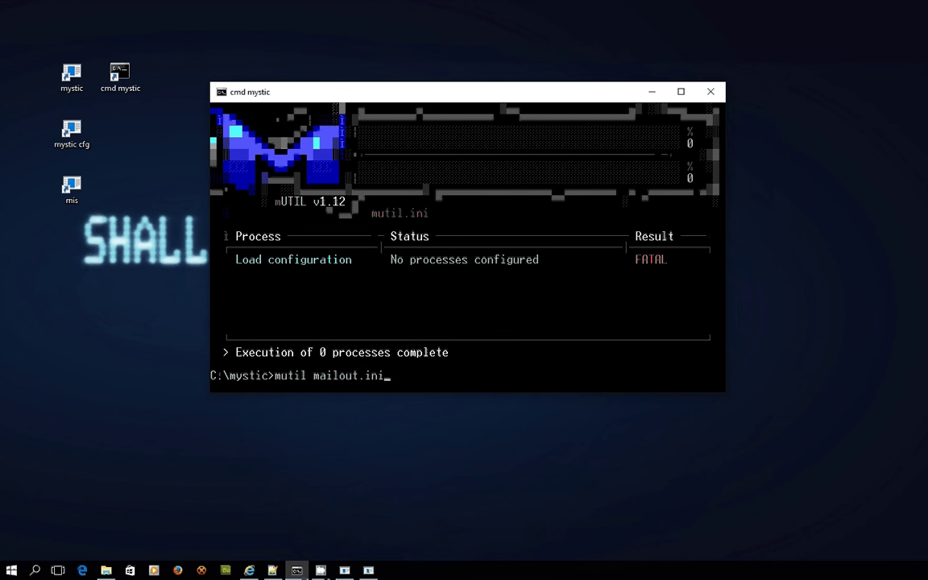
{"action": "key", "text": "BackSpace"}
{"action": "key", "text": "BackSpace"}
{"action": "key", "text": "BackSpace"}
{"action": "key", "text": "BackSpace"}
{"action": "key", "text": "Return"}
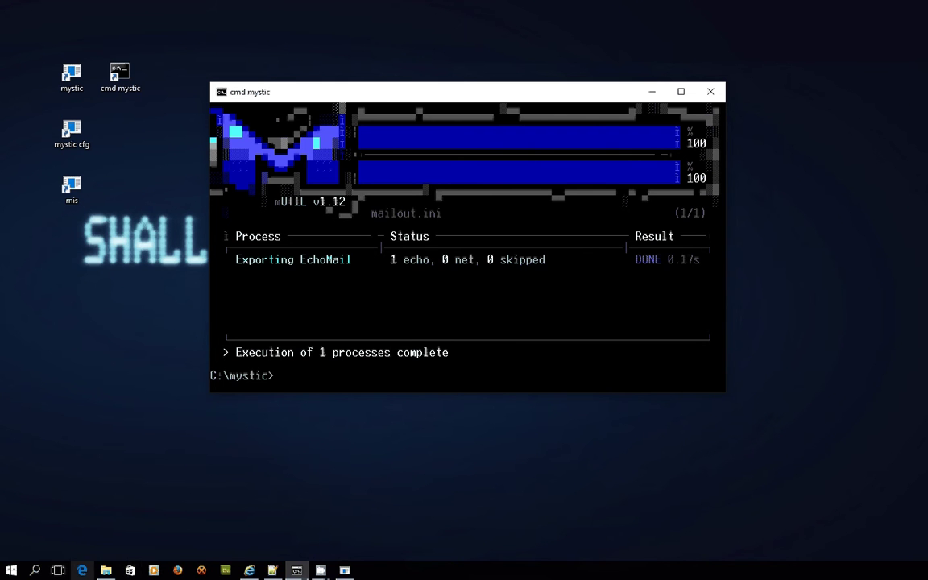
- Open the mutil log from the mystic logs folder and go to the entry of the latest mailout.ini run
{"action": "left_click", "coordinate": [105, 570]}
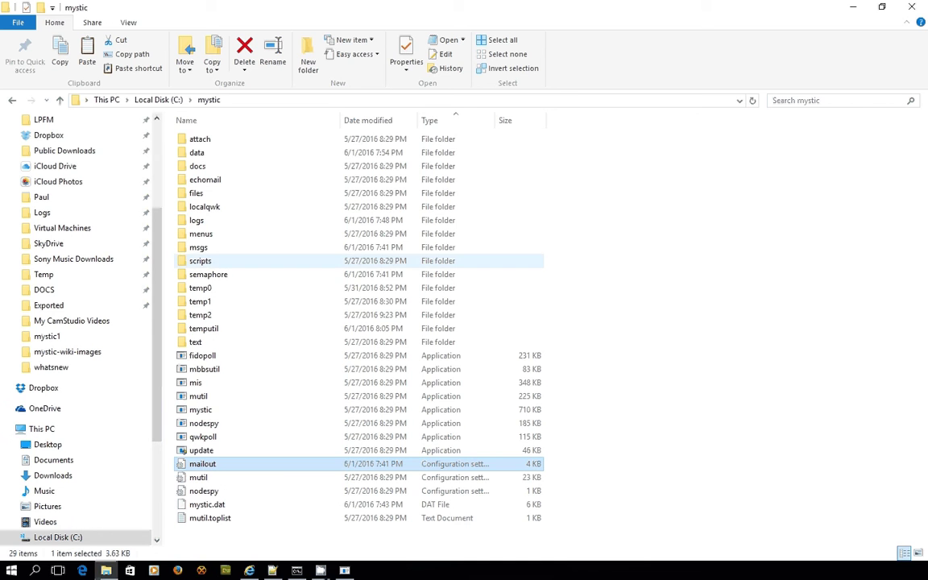
{"action": "double_click", "coordinate": [196, 220]}
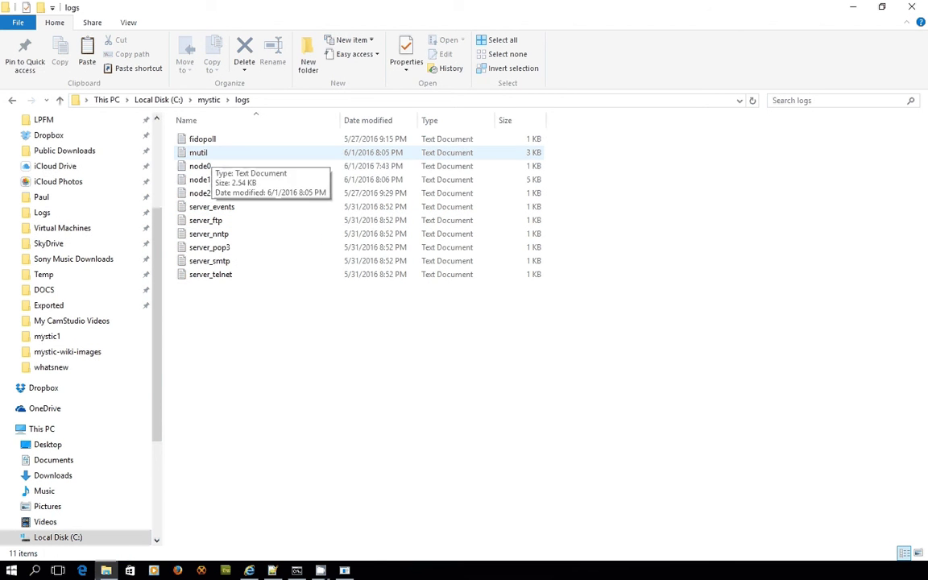
{"action": "double_click", "coordinate": [198, 152]}
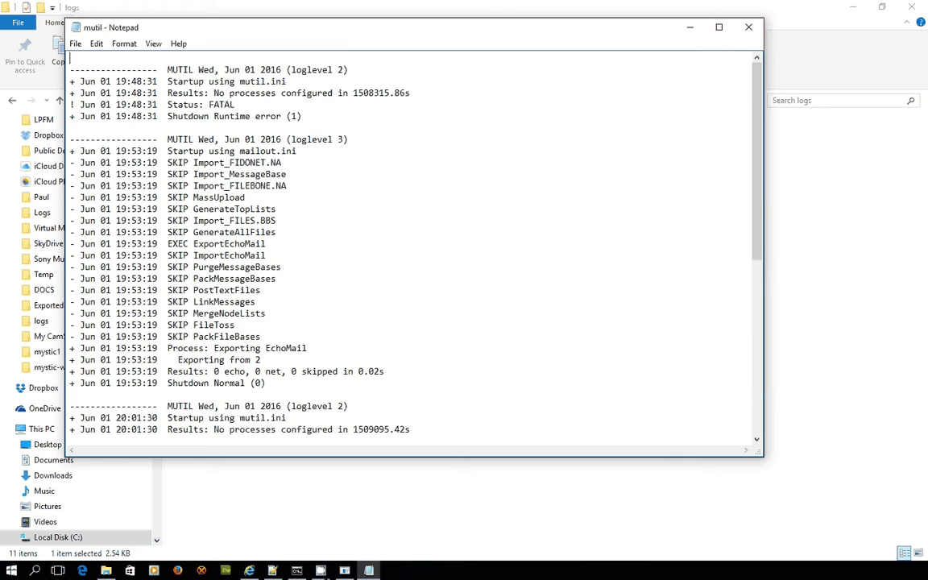
{"action": "scroll", "coordinate": [411, 242], "scroll_direction": "down", "scroll_amount": 10}
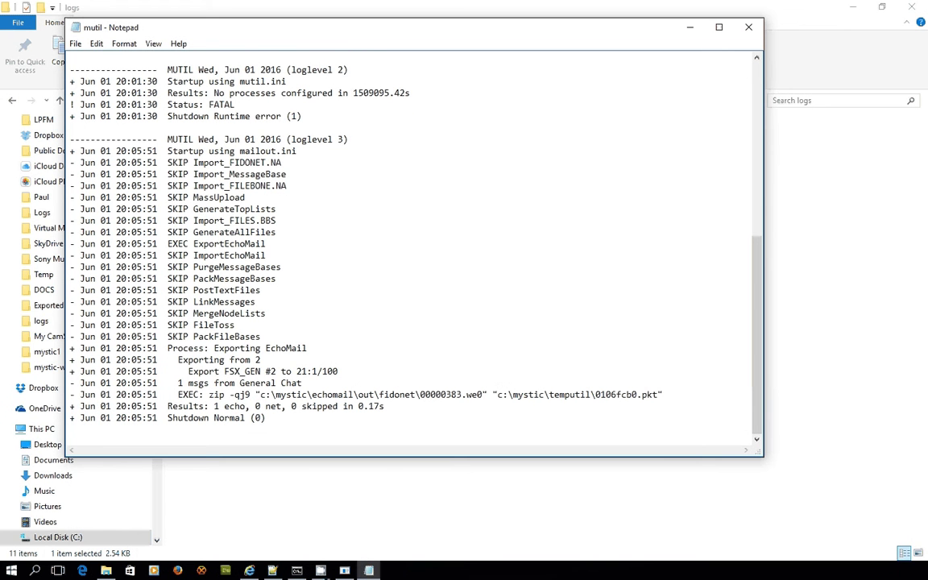
- Examine the latest run's log header, its list of executed and skipped functions, and the Exporting EchoMail process line
{"action": "left_click_drag", "start_coordinate": [73, 138], "coordinate": [260, 336]}
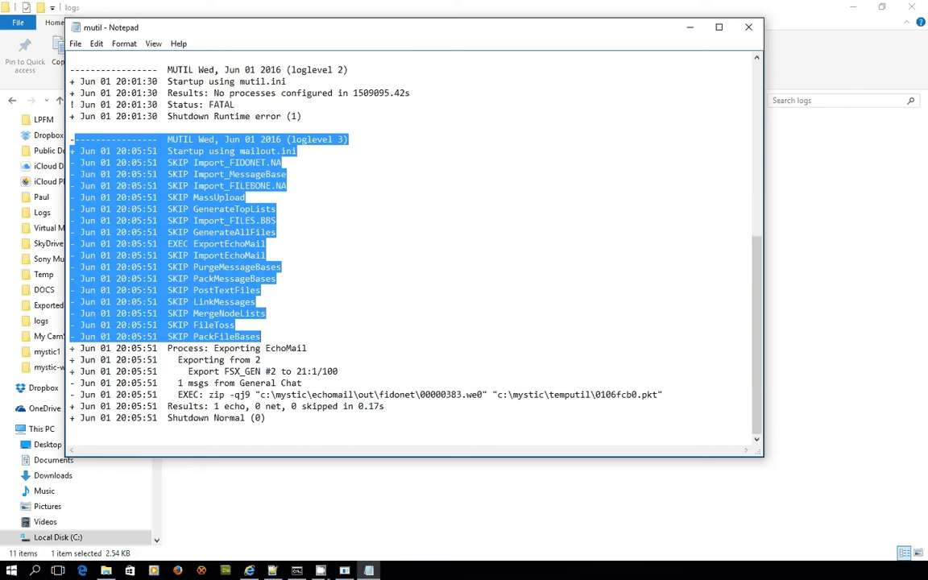
{"action": "left_click", "coordinate": [256, 301]}
{"action": "left_click_drag", "start_coordinate": [351, 139], "coordinate": [71, 127]}
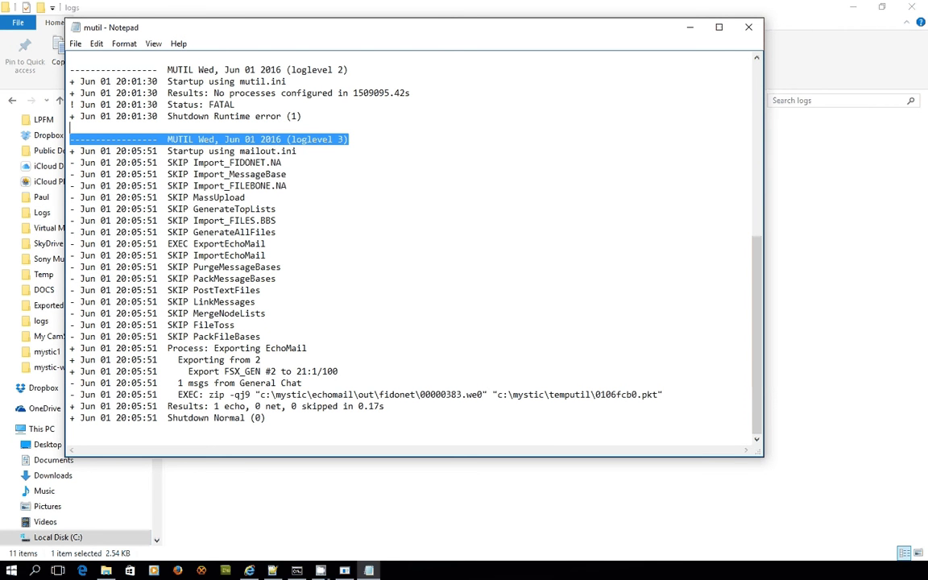
{"action": "left_click", "coordinate": [287, 185]}
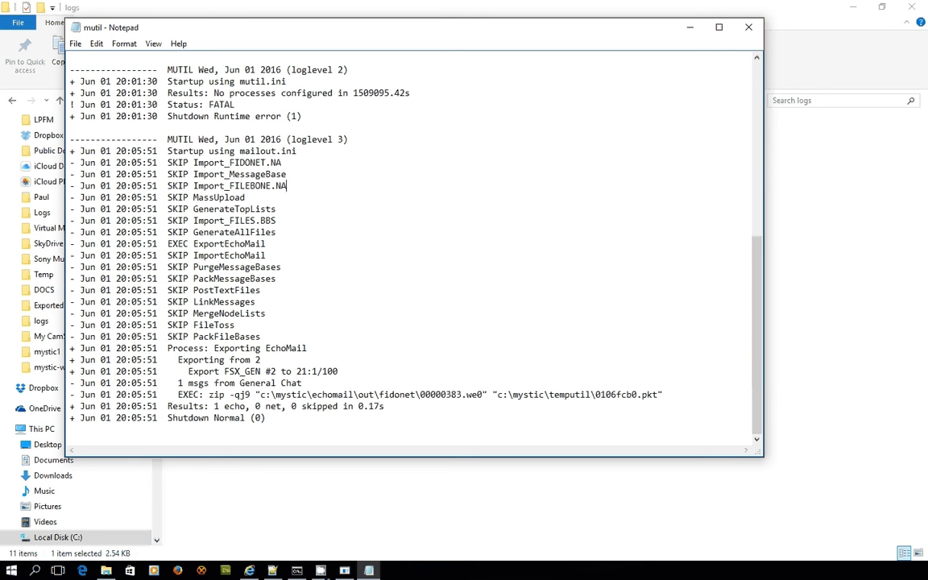
{"action": "left_click_drag", "start_coordinate": [213, 348], "coordinate": [307, 348]}
{"action": "left_click", "coordinate": [234, 325]}
{"action": "key", "text": "Left"}
- Examine the export's destination address, packet file name and zipped bundle file name in the log, then close the log
{"action": "left_click_drag", "start_coordinate": [297, 371], "coordinate": [338, 371]}
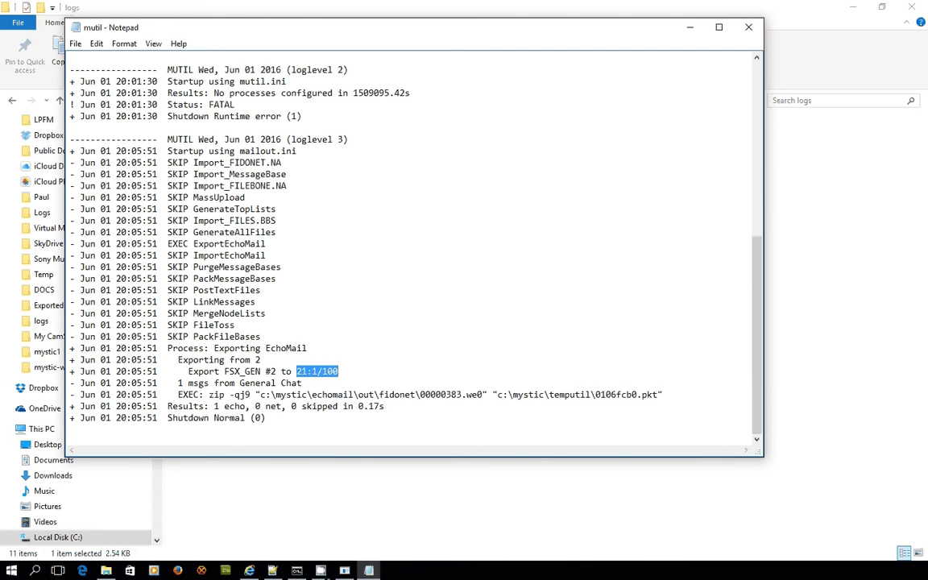
{"action": "left_click", "coordinate": [339, 371]}
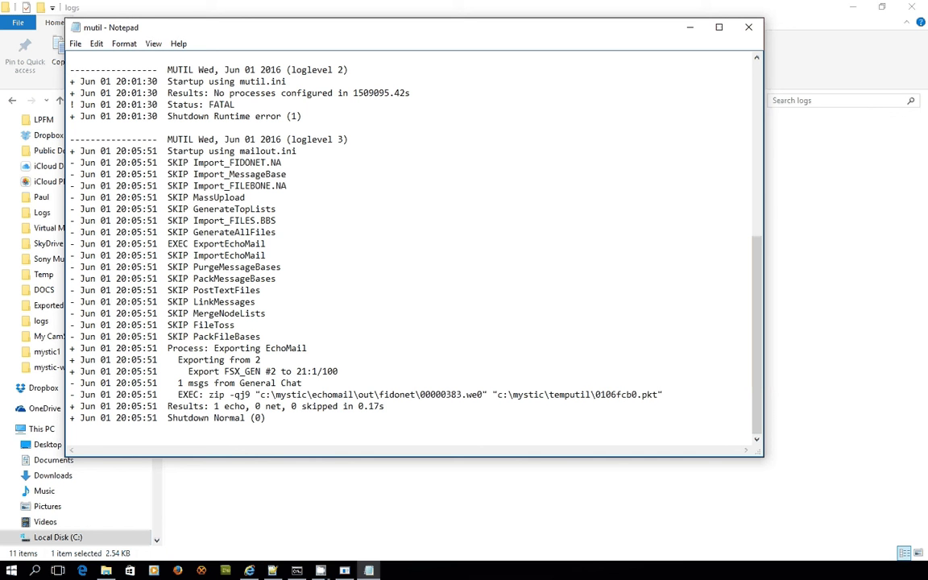
{"action": "left_click_drag", "start_coordinate": [662, 395], "coordinate": [595, 395]}
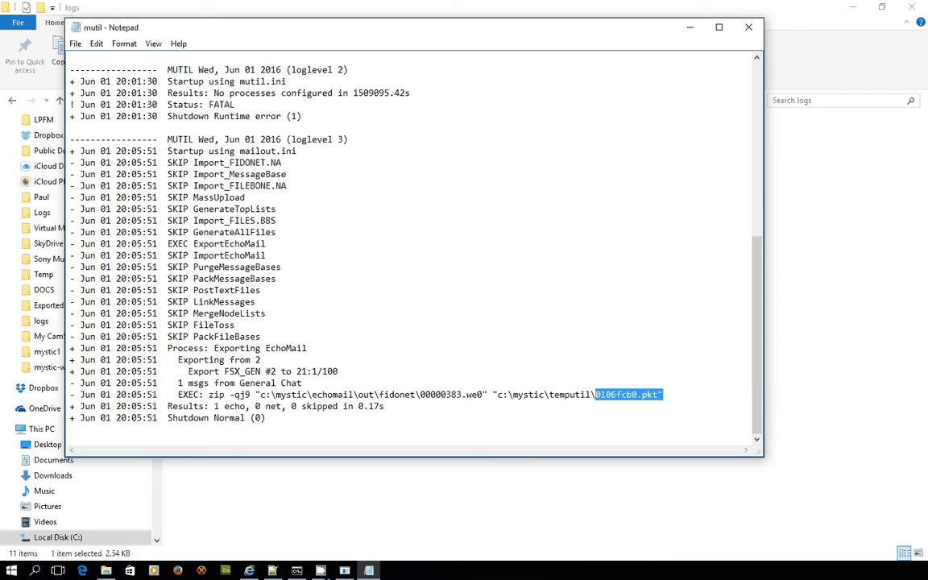
{"action": "left_click", "coordinate": [266, 417]}
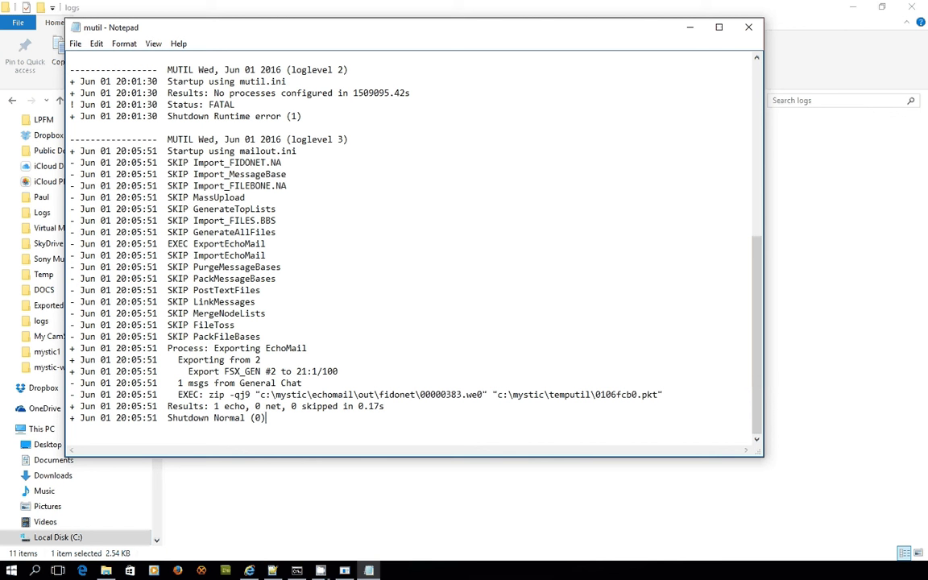
{"action": "left_click_drag", "start_coordinate": [419, 395], "coordinate": [482, 395]}
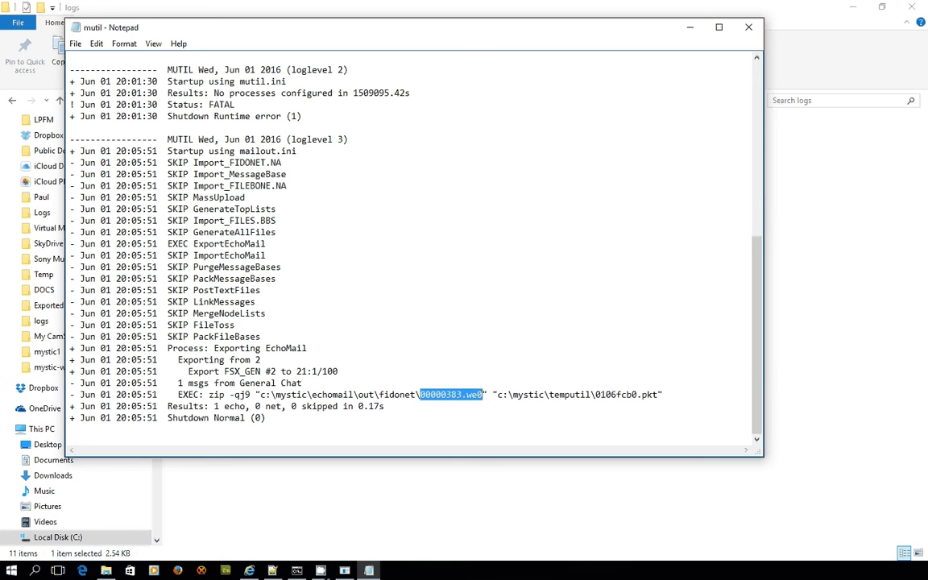
{"action": "left_click_drag", "start_coordinate": [595, 395], "coordinate": [658, 395]}
{"action": "left_click", "coordinate": [238, 281]}
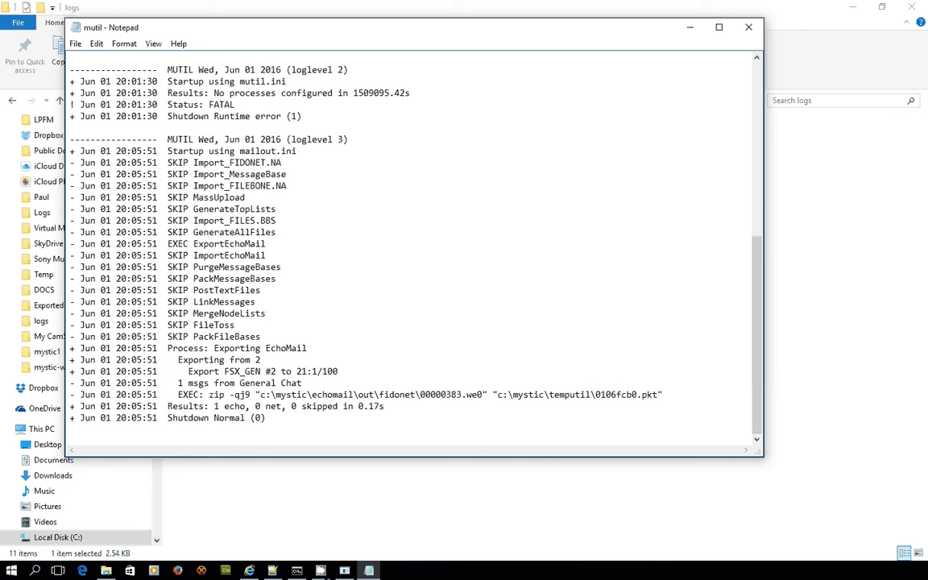
{"action": "left_click", "coordinate": [266, 314]}
{"action": "key", "text": "alt+F4"}
- Browse to the mystic folder's echomail\out\fidonet subfolder and check the 00000383.we0 and 00010064.clo files
{"action": "key", "text": "alt+Up"}
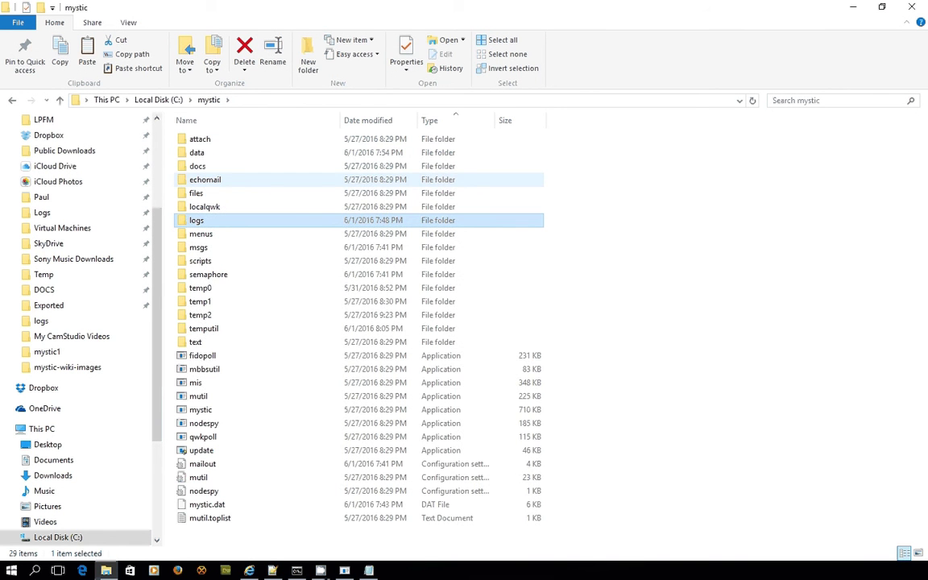
{"action": "double_click", "coordinate": [204, 180]}
{"action": "double_click", "coordinate": [195, 153]}
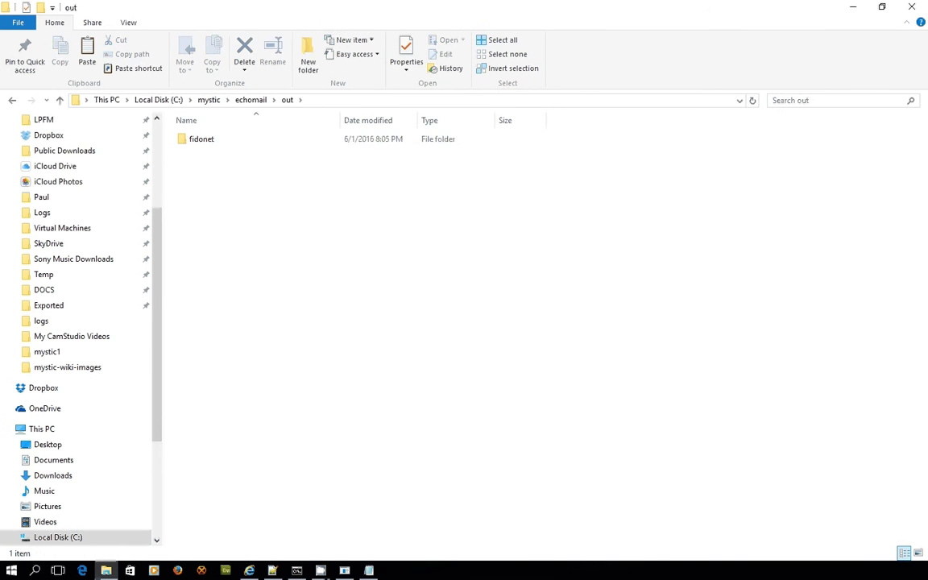
{"action": "double_click", "coordinate": [198, 138]}
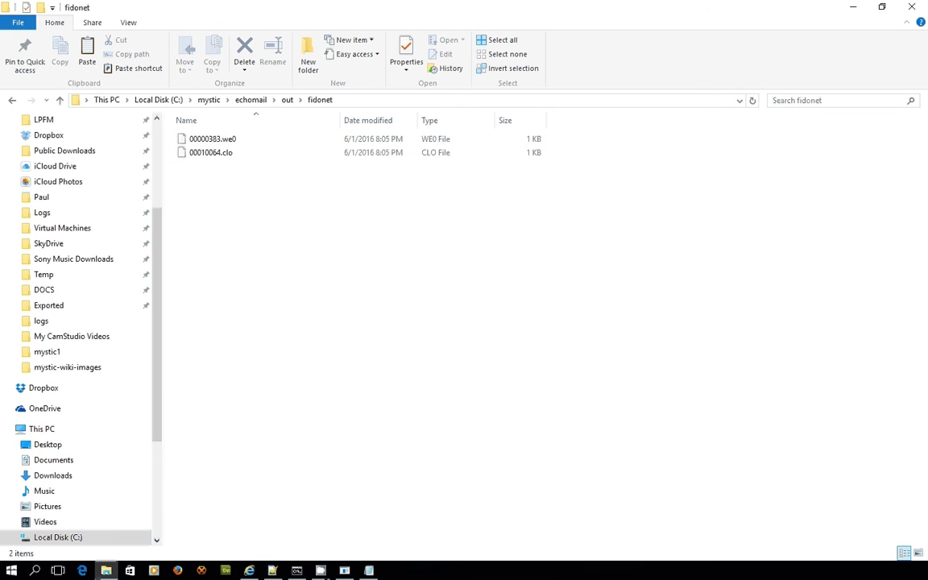
{"action": "left_click", "coordinate": [212, 138]}
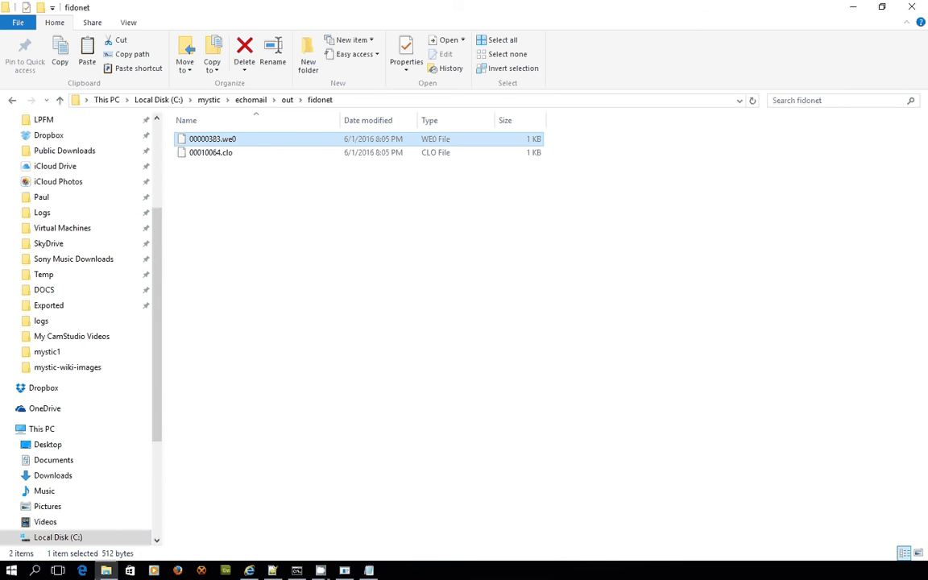
{"action": "left_click", "coordinate": [210, 152]}
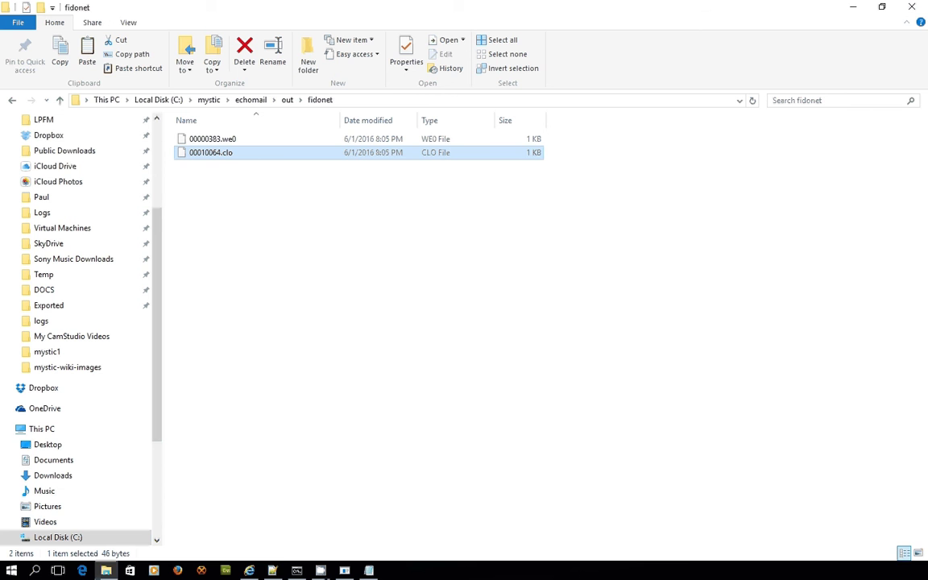
- Inspect 00010064.clo in Notepad++, highlighting the bundle file name 00000383.we0 in its path, and close the file
{"action": "right_click", "coordinate": [208, 153]}
{"action": "left_click", "coordinate": [231, 174]}
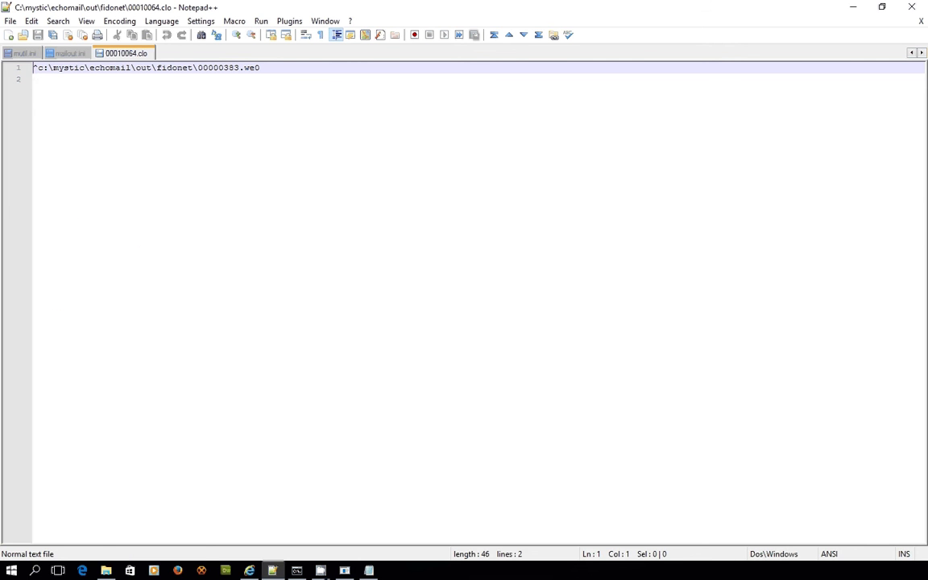
{"action": "key", "text": "End"}
{"action": "key", "text": "shift+Left"}
{"action": "key", "text": "shift+Left"}
{"action": "key", "text": "shift+Left"}
{"action": "key", "text": "shift+Left"}
{"action": "key", "text": "shift+Left"}
{"action": "key", "text": "shift+Left"}
{"action": "key", "text": "shift+Left"}
{"action": "key", "text": "shift+Left"}
{"action": "key", "text": "shift+Left"}
{"action": "key", "text": "shift+Left"}
{"action": "key", "text": "shift+Left"}
{"action": "key", "text": "shift+Left"}
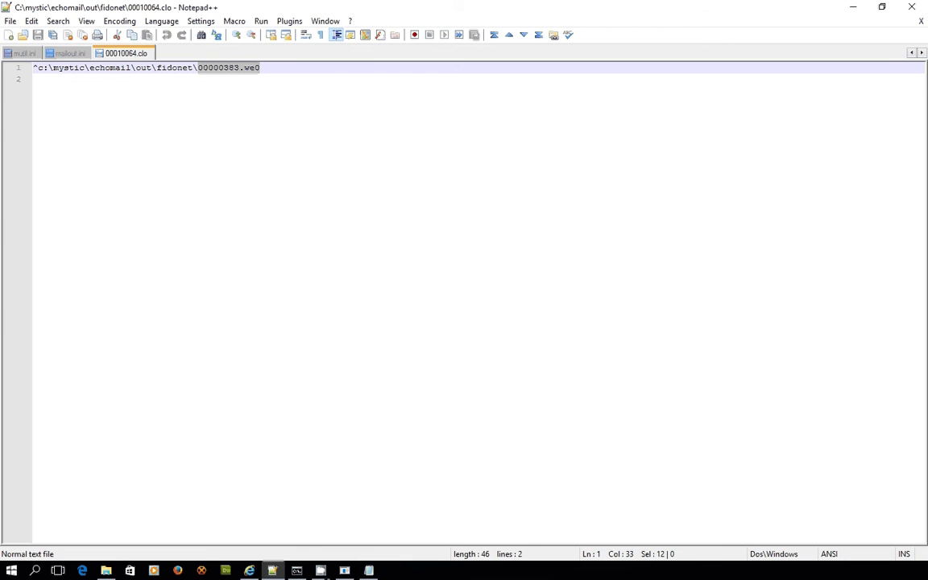
{"action": "left_click", "coordinate": [920, 21]}
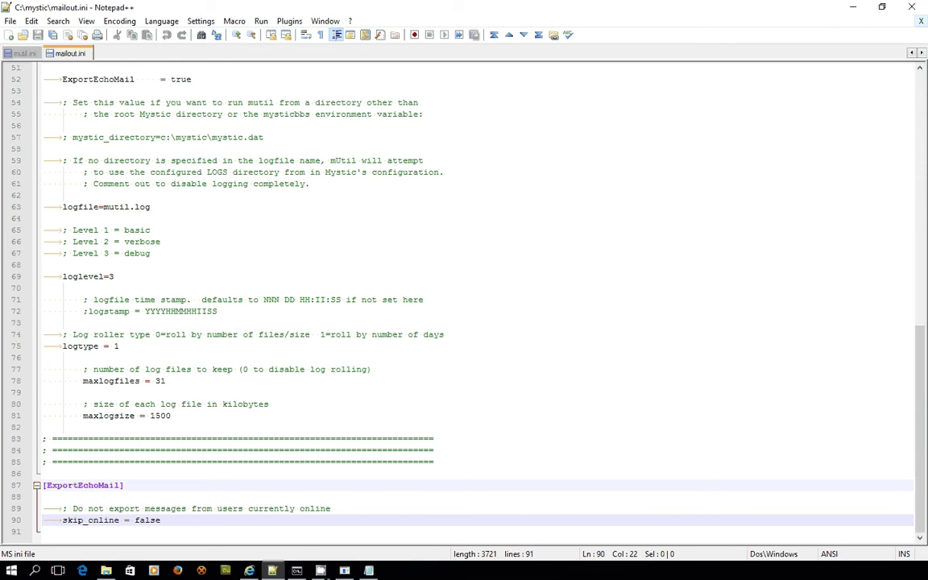
- Switch to File Explorer and check the extension of 00010064.clo in the fidonet outbound folder
{"action": "key", "text": "alt+Tab"}
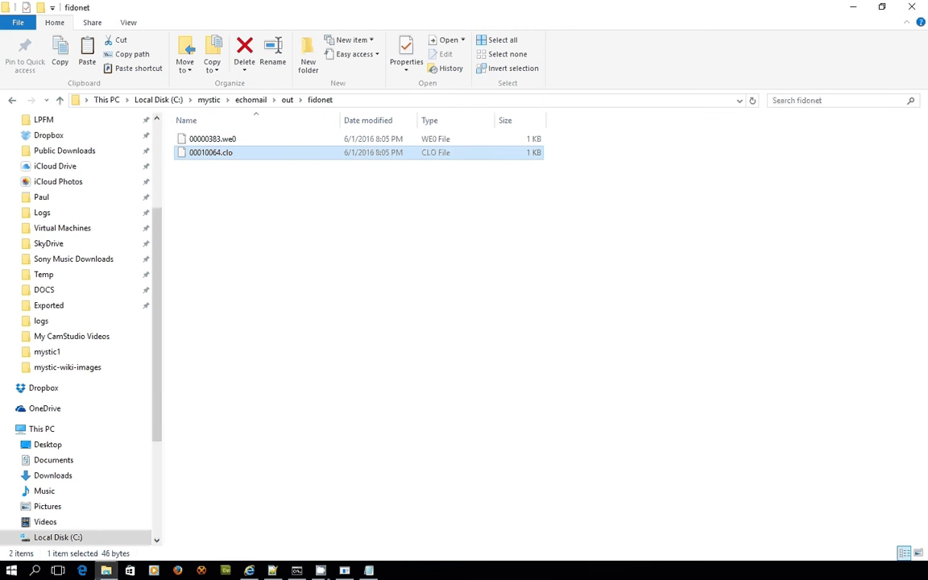
{"action": "key", "text": "F2"}
{"action": "key", "text": "End"}
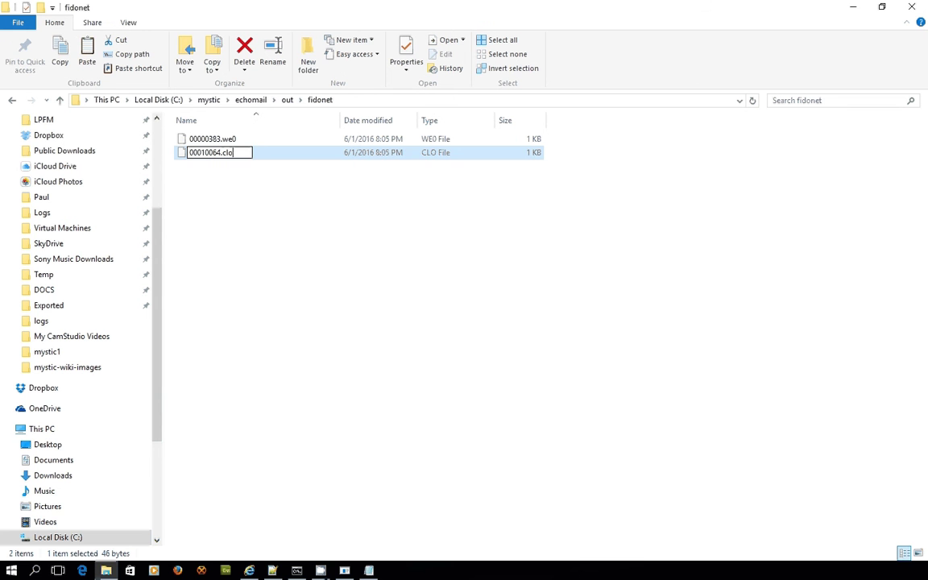
{"action": "key", "text": "Return"}
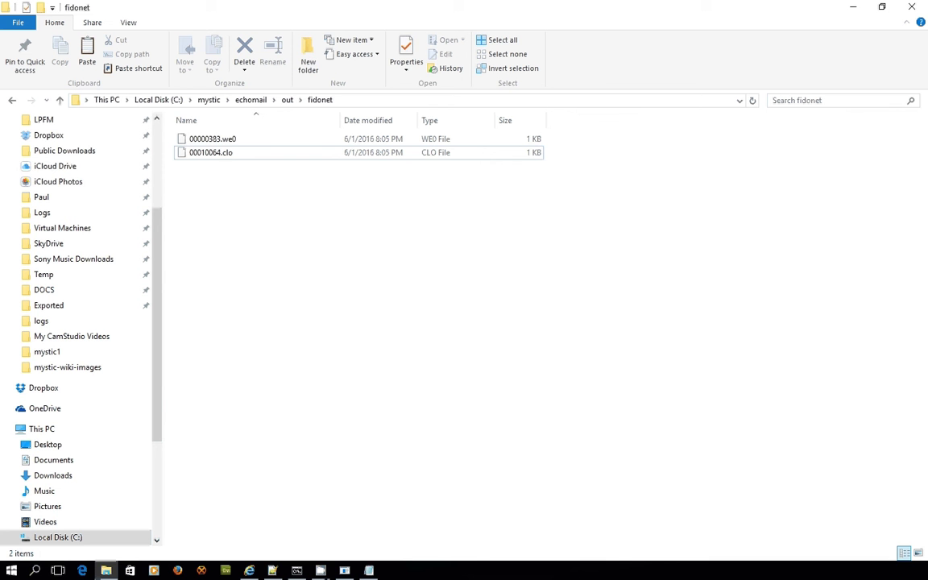
{"action": "key", "text": "space"}
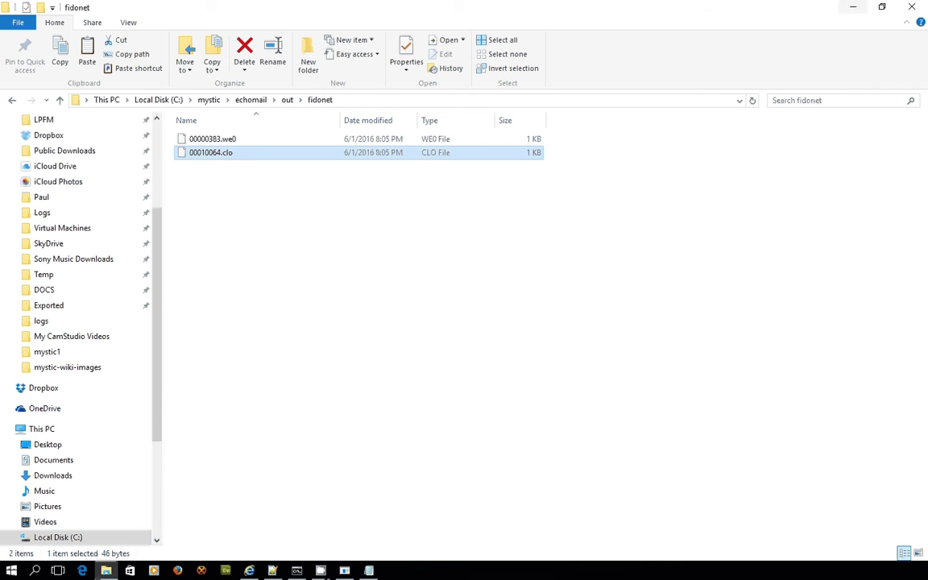
{"action": "left_click", "coordinate": [852, 6]}
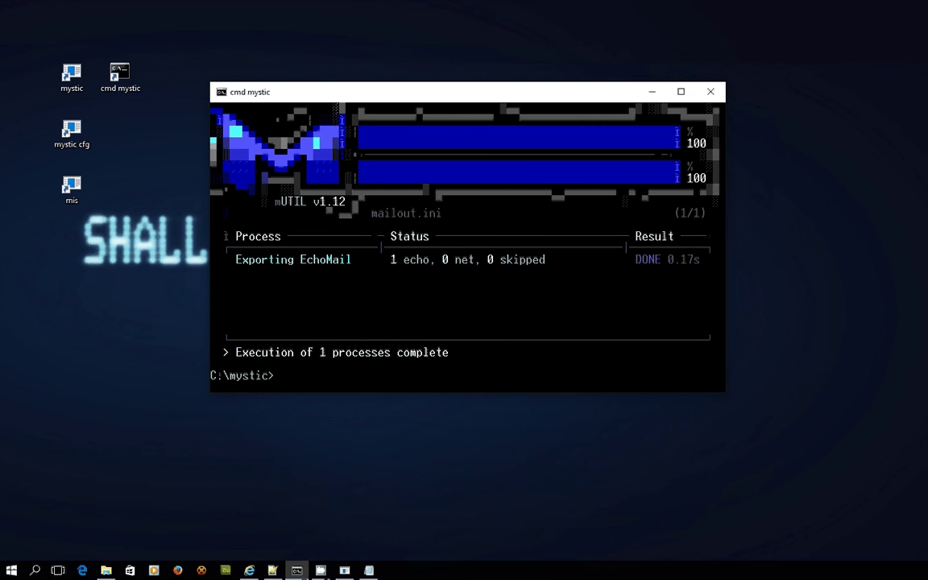
- Go up to the mystic folder and locate the fidopoll application
{"action": "left_click", "coordinate": [105, 571]}
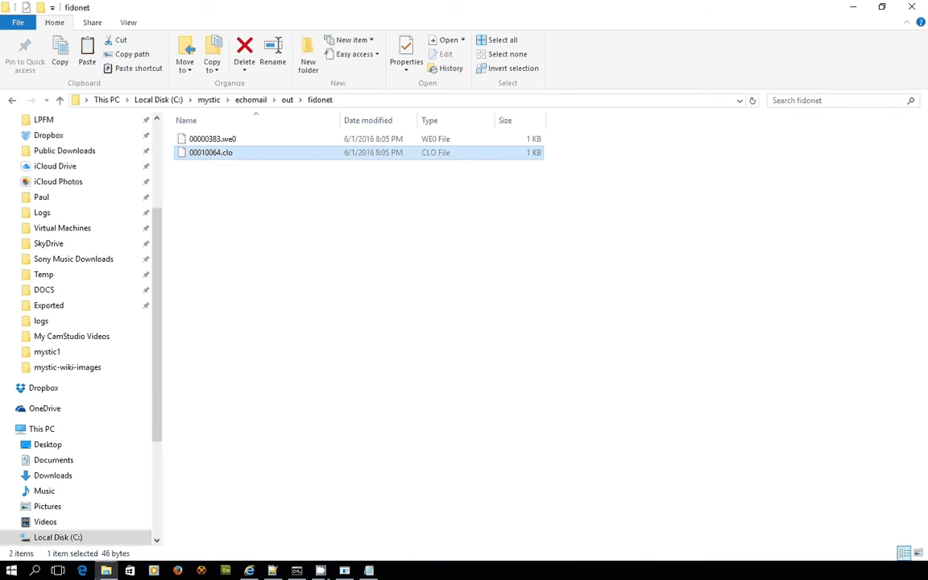
{"action": "left_click", "coordinate": [209, 100]}
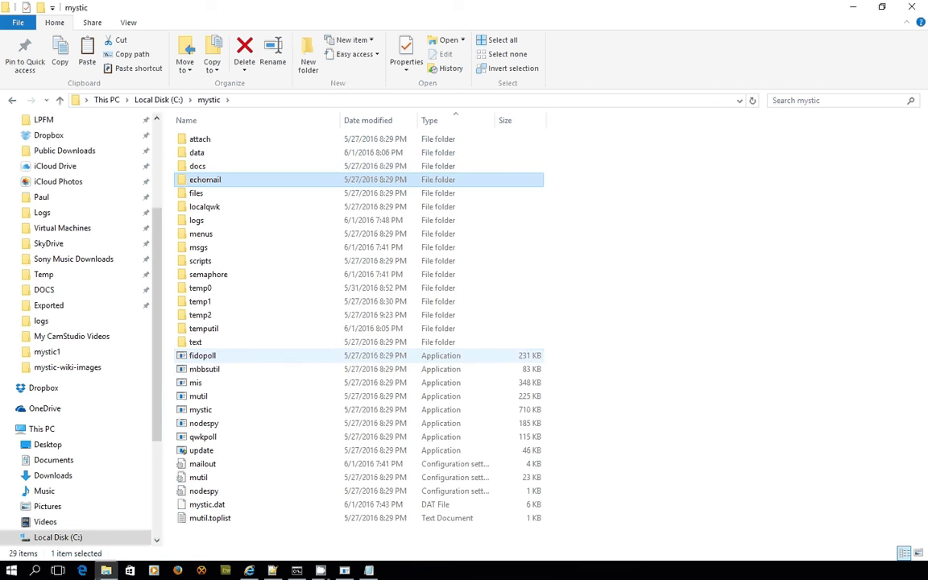
{"action": "left_click", "coordinate": [202, 356]}
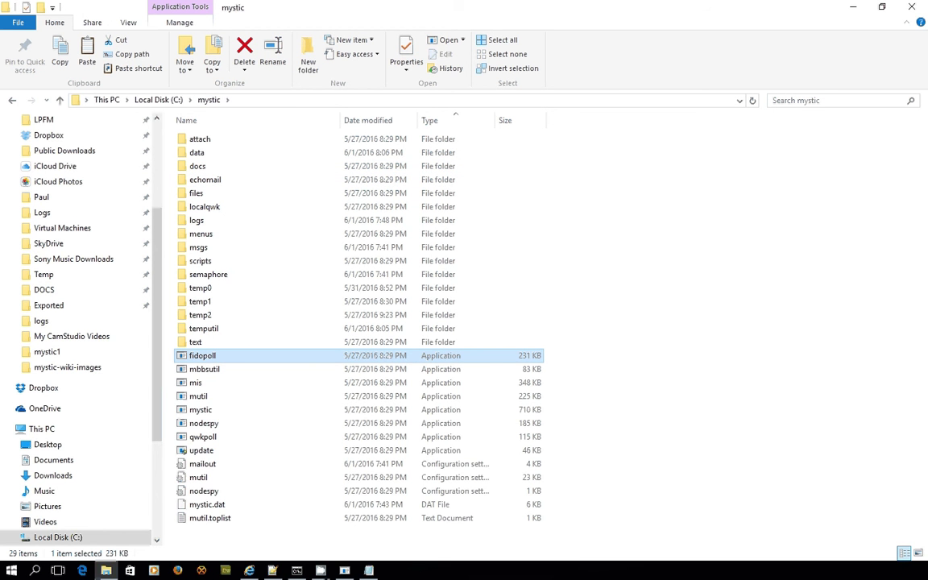
{"action": "left_click", "coordinate": [853, 7]}
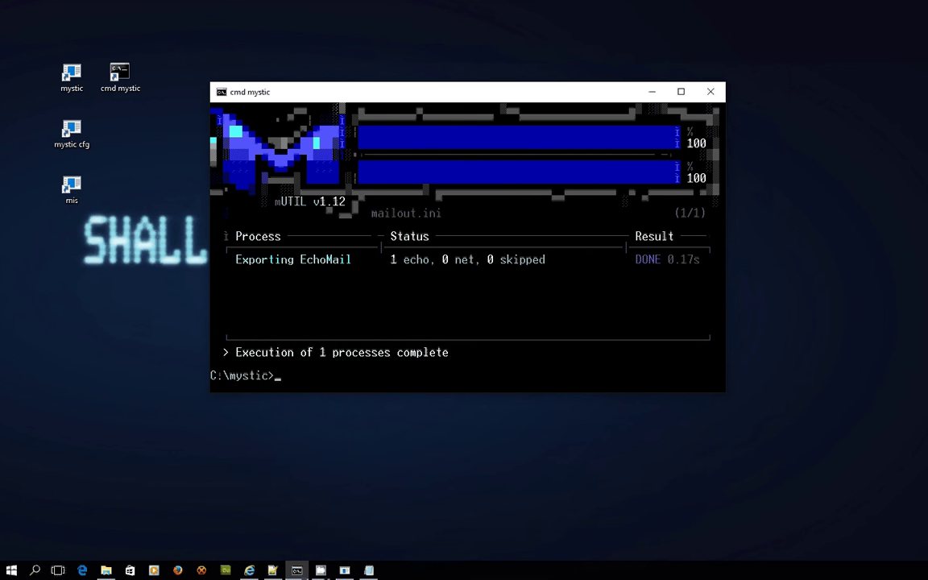
- Clear the command prompt and run fidopoll without parameters to review its usage options
{"action": "type", "text": "cls"}
{"action": "key", "text": "Return"}
{"action": "type", "text": "fi"}
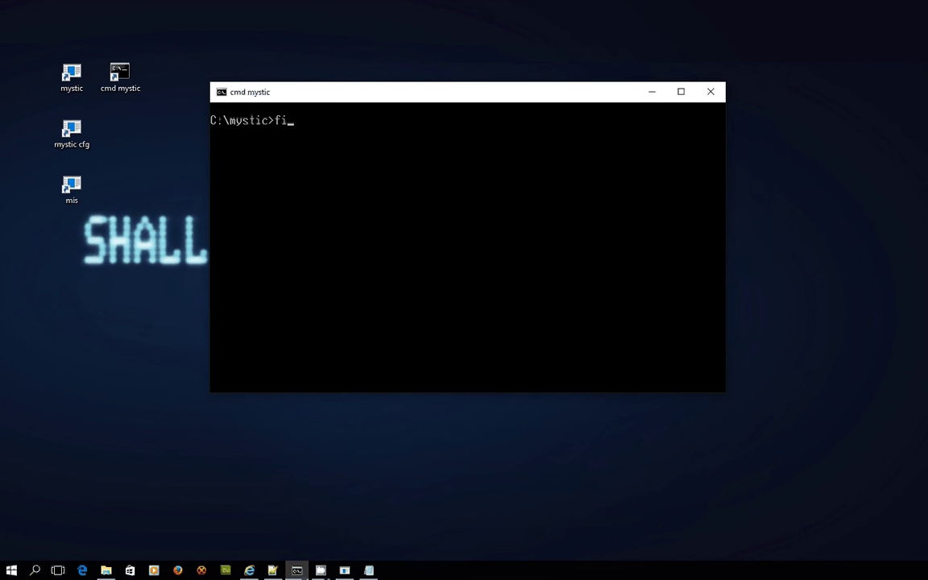
{"action": "type", "text": "dopoll"}
{"action": "key", "text": "Return"}
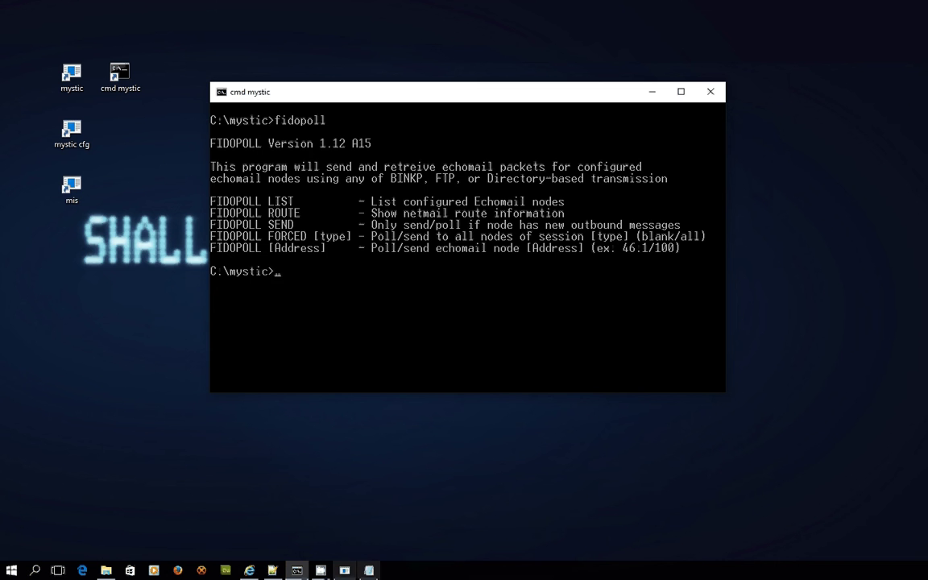
- Switch to Mystic Configuration and open the fsxNet HUB entry in the EchoMail Nodes list
{"action": "left_click", "coordinate": [344, 570]}
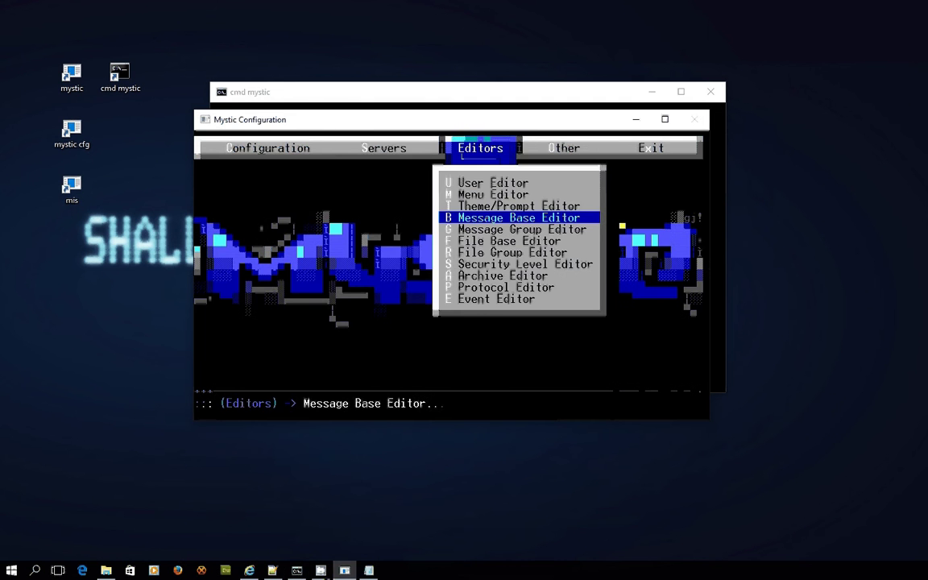
{"action": "key", "text": "Left"}
{"action": "key", "text": "Left"}
{"action": "key", "text": "Down"}
{"action": "key", "text": "Down"}
{"action": "key", "text": "Down"}
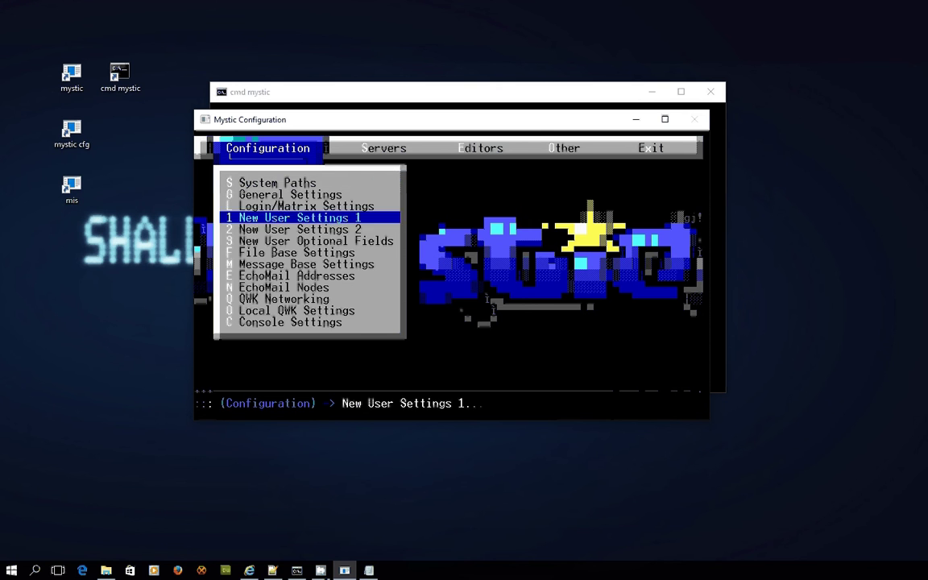
{"action": "key", "text": "Down"}
{"action": "key", "text": "Down"}
{"action": "key", "text": "Down"}
{"action": "key", "text": "Down"}
{"action": "key", "text": "Down"}
{"action": "key", "text": "Down"}
{"action": "key", "text": "Return"}
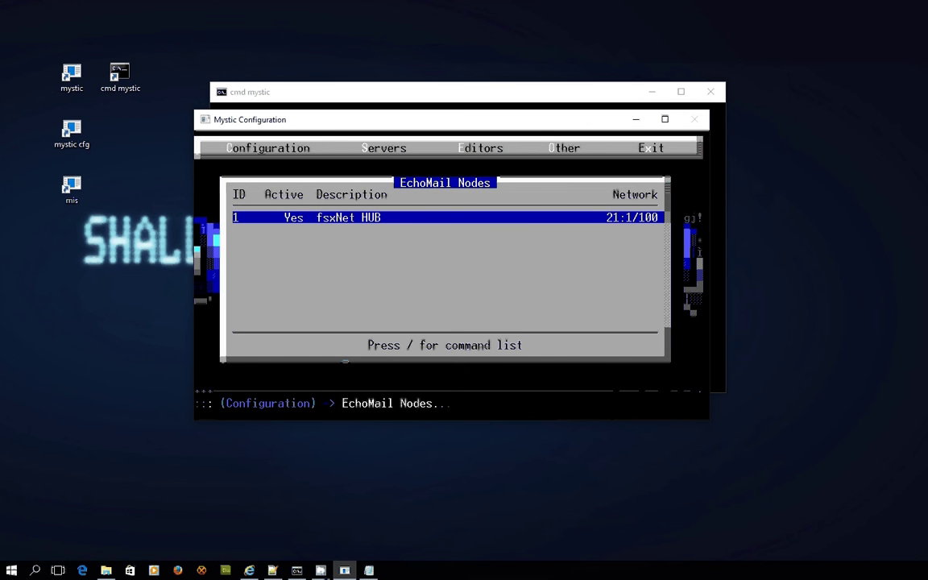
{"action": "key", "text": "Return"}
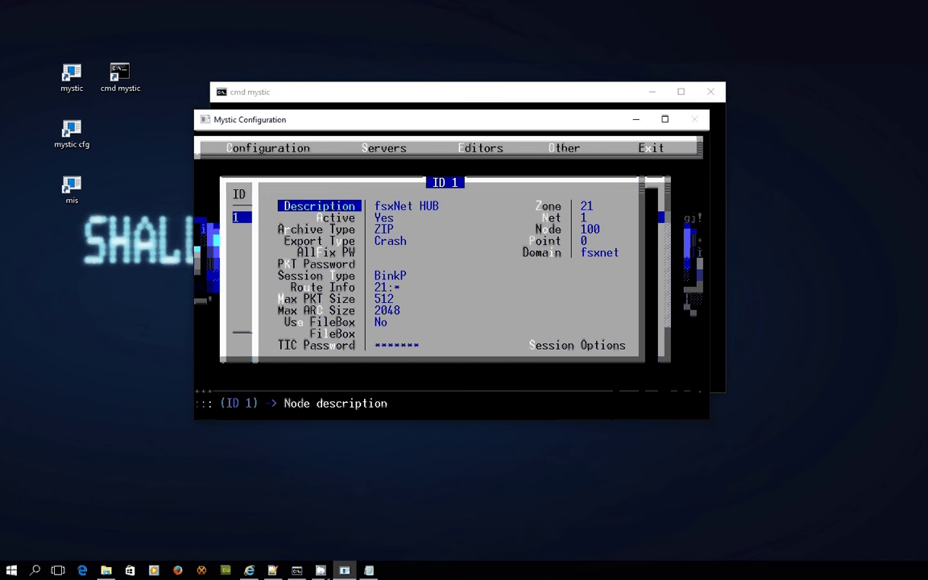
- Check the hub node's Session Type setting, then leave the EchoMail Nodes editor
{"action": "key", "text": "Down"}
{"action": "key", "text": "Down"}
{"action": "key", "text": "Down"}
{"action": "key", "text": "Down"}
{"action": "key", "text": "Down"}
{"action": "key", "text": "Down"}
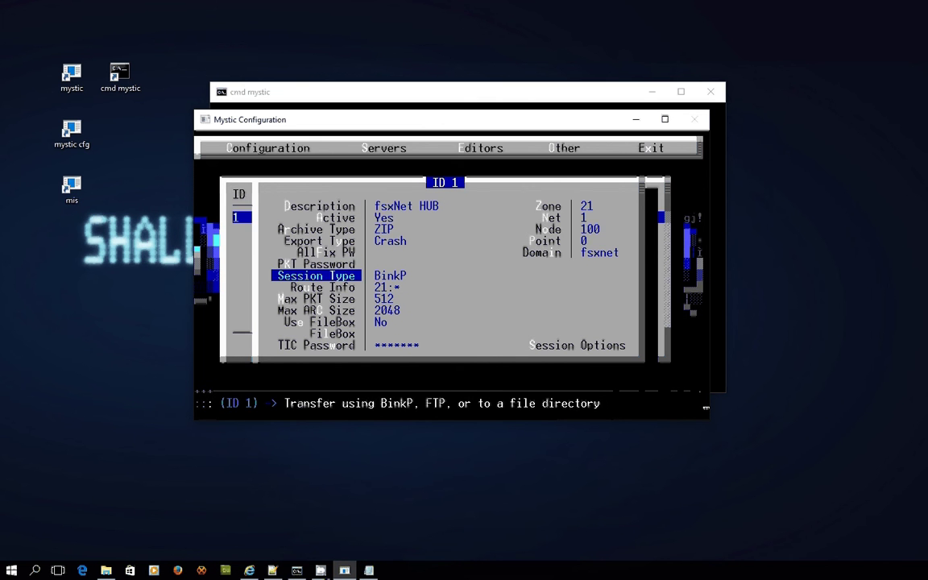
{"action": "key", "text": "Escape"}
{"action": "key", "text": "Escape"}
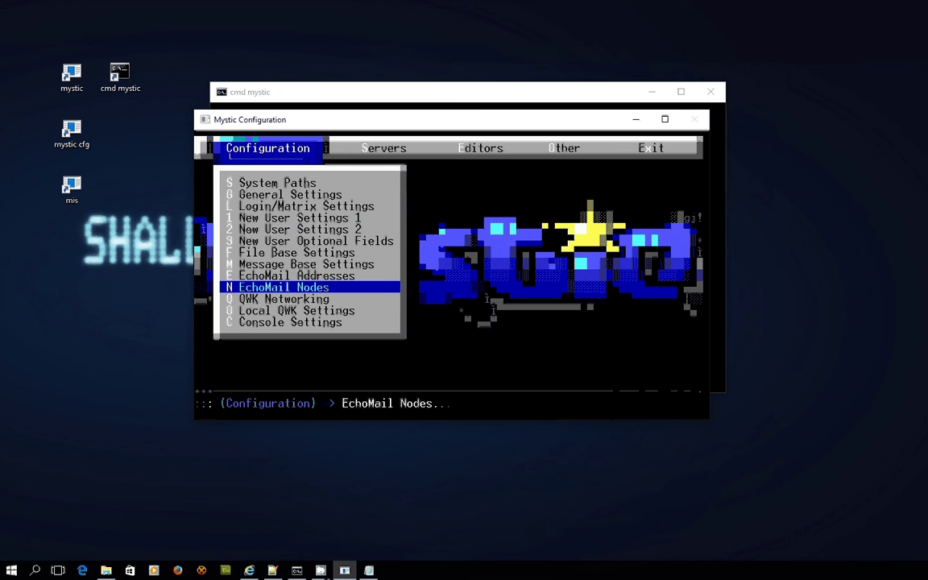
{"action": "key", "text": "Escape"}
- Back in the command prompt, run fidopoll list to show the configured echomail nodes
{"action": "left_click", "coordinate": [329, 281]}
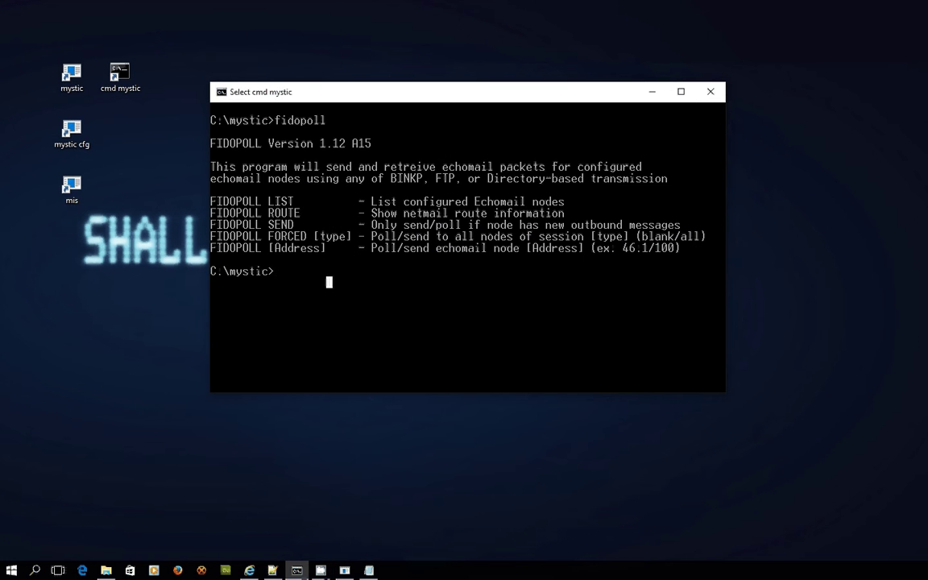
{"action": "type", "text": "fido"}
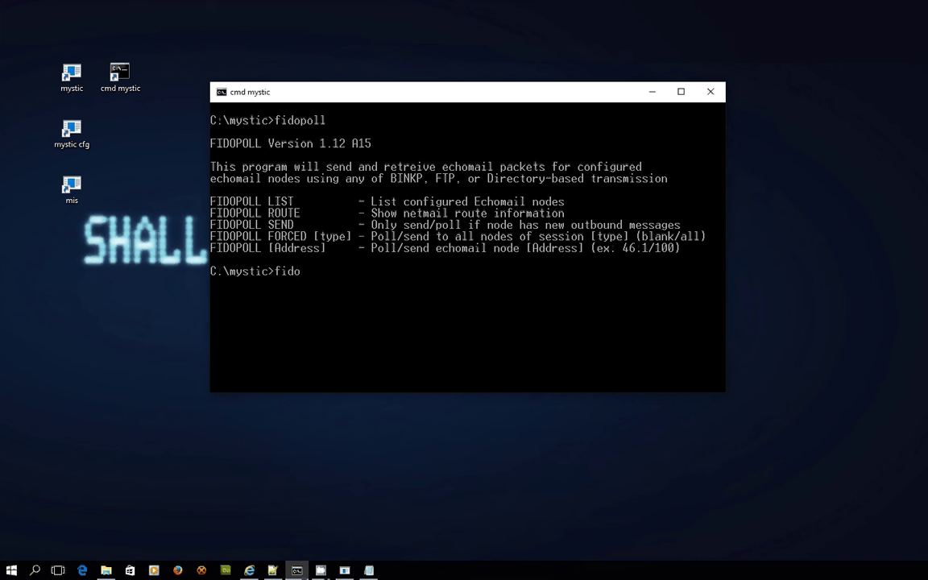
{"action": "type", "text": "poll li"}
{"action": "type", "text": "st"}
{"action": "key", "text": "Return"}
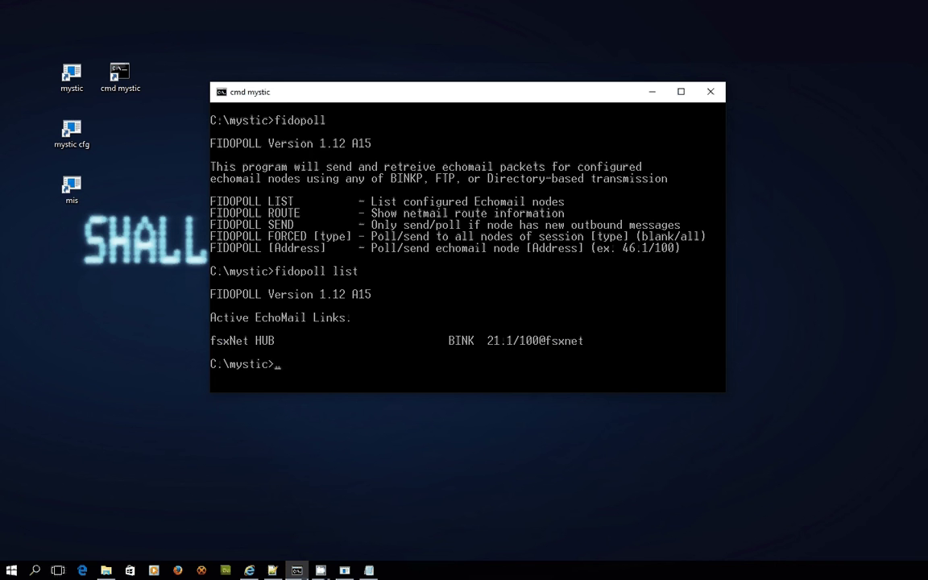
- Clear the command prompt and poll the fsxNet hub with fidopoll 21:1/100 to exchange mail
{"action": "type", "text": "cls"}
{"action": "key", "text": "Return"}
{"action": "type", "text": "fi"}
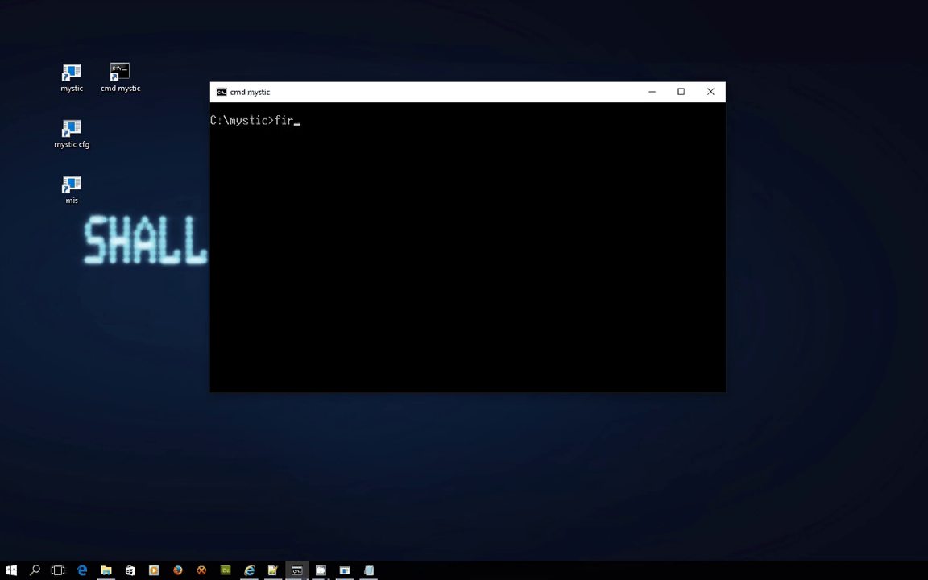
{"action": "type", "text": "dopoll 21:1/100"}
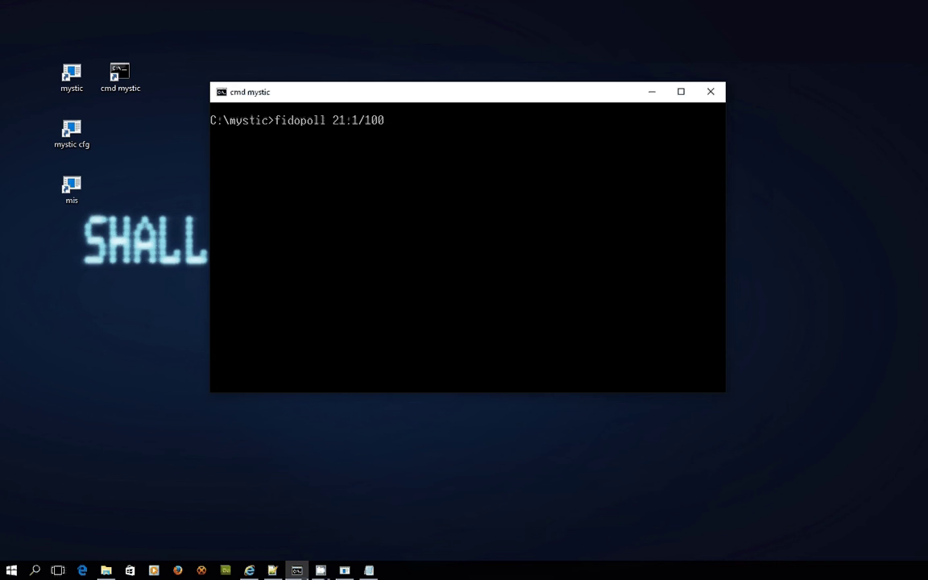
{"action": "left_click", "coordinate": [451, 281]}
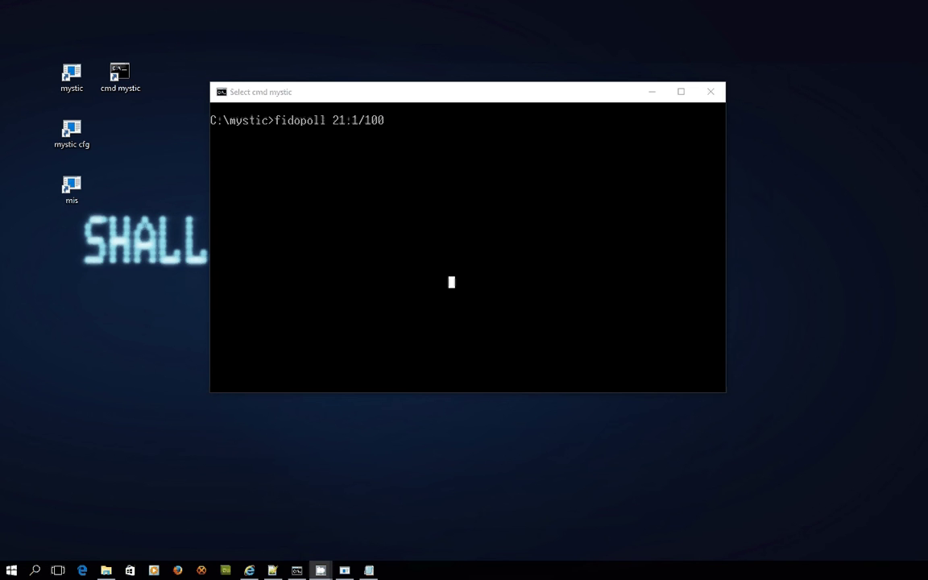
{"action": "key", "text": "alt+Tab"}
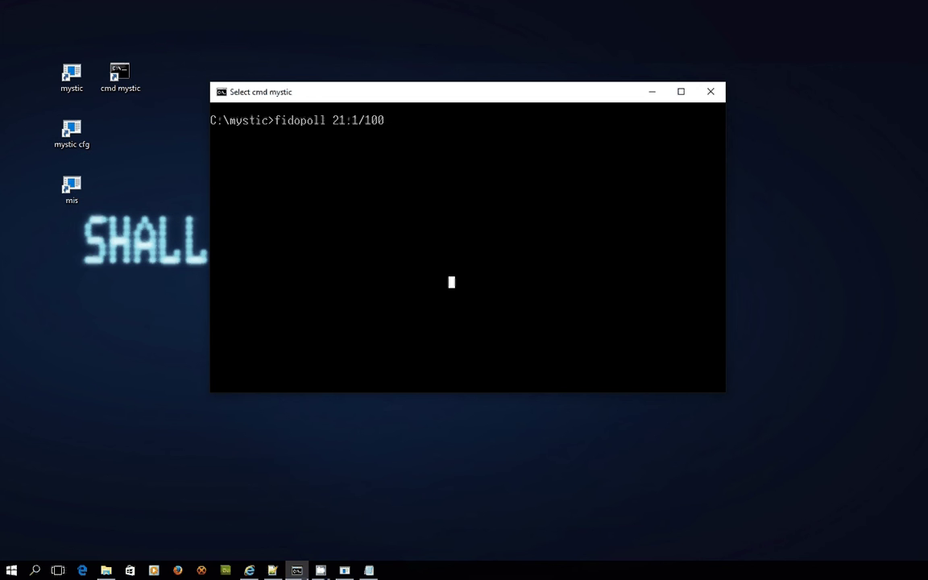
{"action": "key", "text": "Escape"}
{"action": "left_click", "coordinate": [436, 170]}
{"action": "key", "text": "Escape"}
{"action": "key", "text": "Return"}
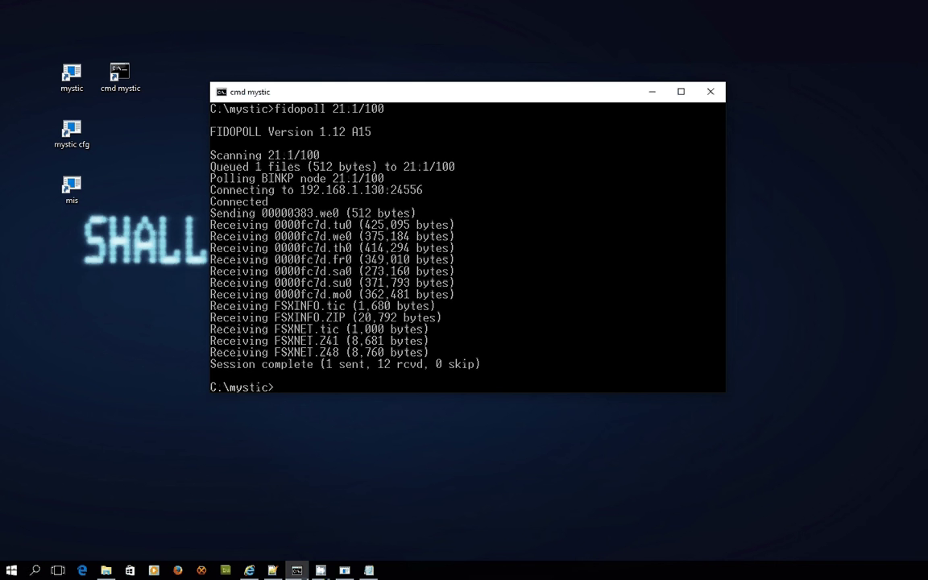
- Switch to File Explorer and browse to the echomail\in folder to check the received files
{"action": "key", "text": "alt+Tab"}
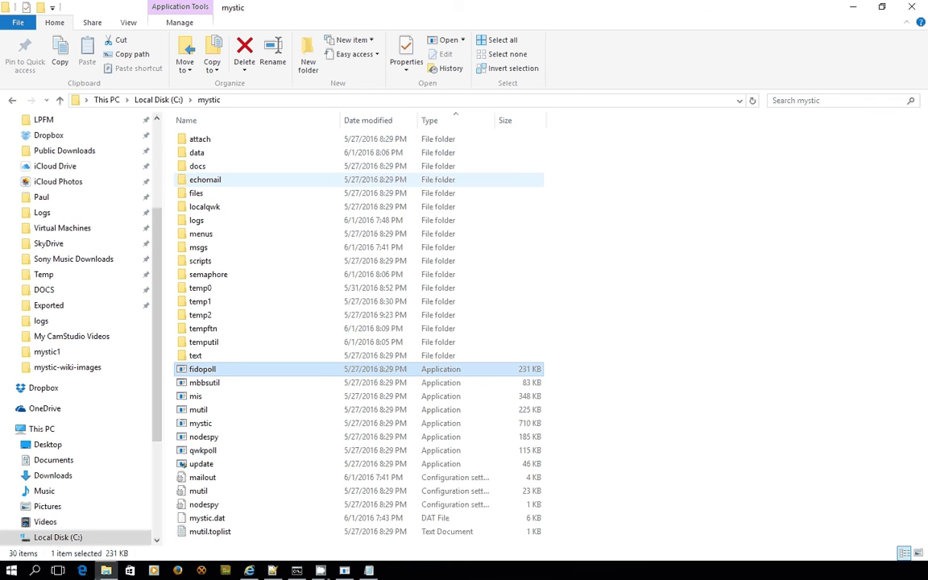
{"action": "double_click", "coordinate": [205, 179]}
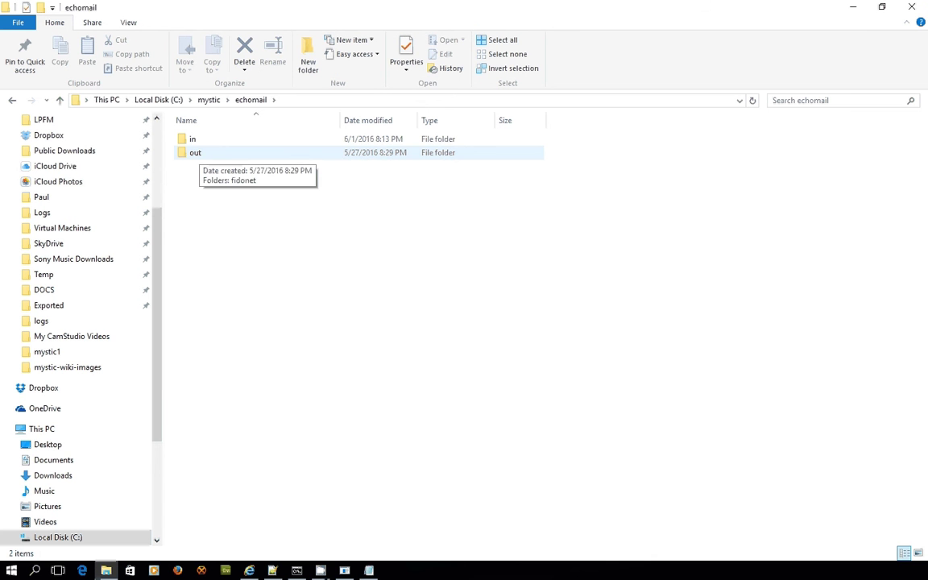
{"action": "double_click", "coordinate": [193, 138]}
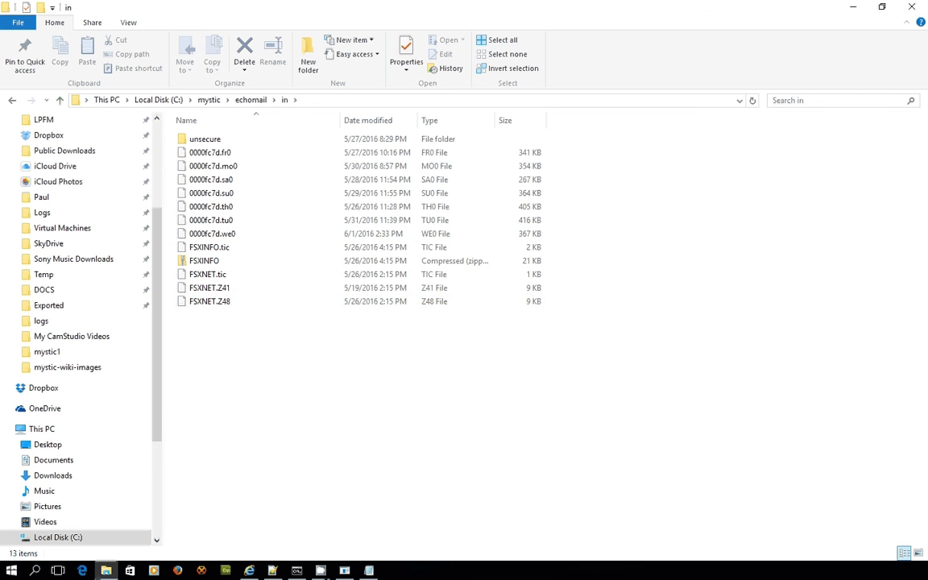
- Create a new folder named temp inside echomail\in
{"action": "right_click", "coordinate": [210, 339]}
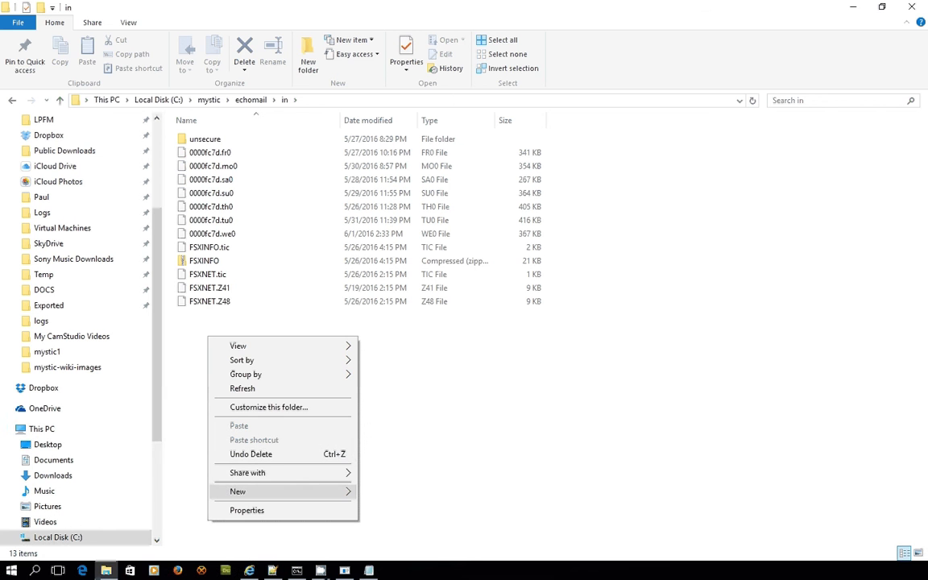
{"action": "mouse_move", "coordinate": [241, 491]}
{"action": "left_click", "coordinate": [394, 360]}
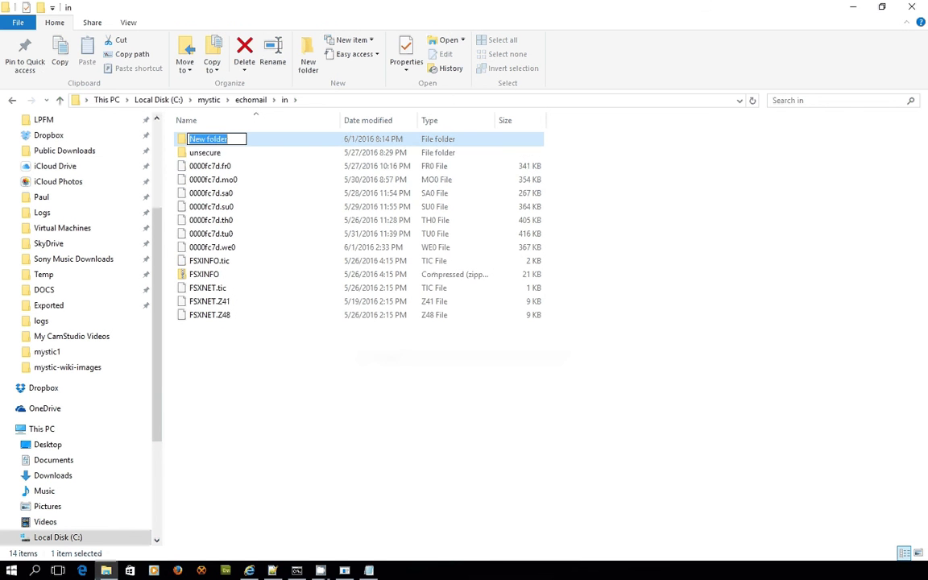
{"action": "type", "text": "temp"}
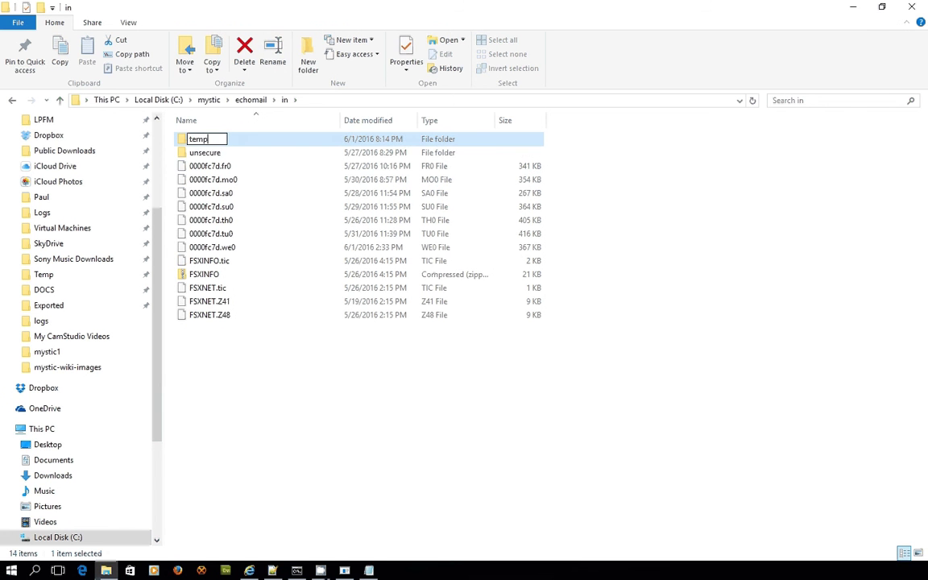
{"action": "key", "text": "Return"}
- Move the FSXINFO and FSXNET files, from FSXINFO.tic through FSXNET.Z48, into the temp folder
{"action": "left_click", "coordinate": [217, 260]}
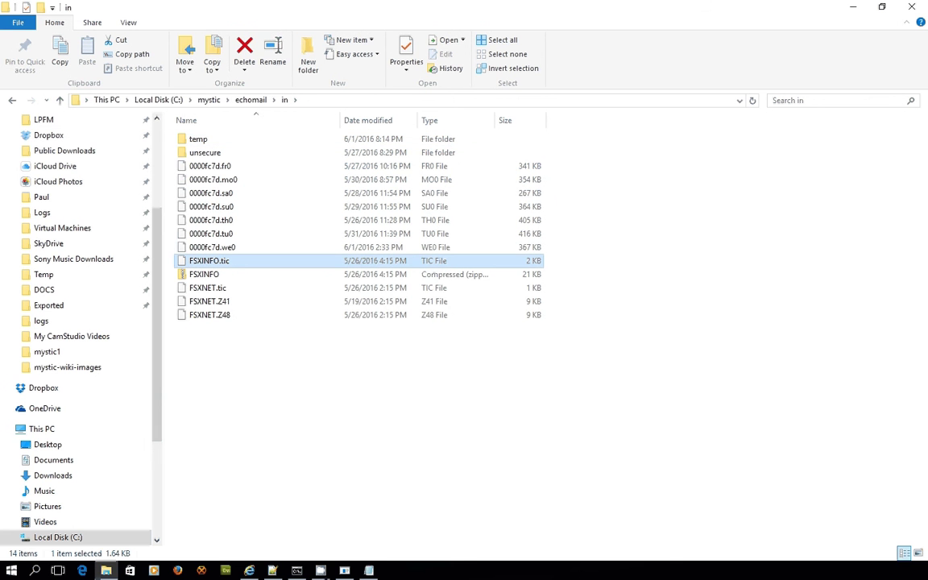
{"action": "left_click", "coordinate": [210, 314], "text": "shift"}
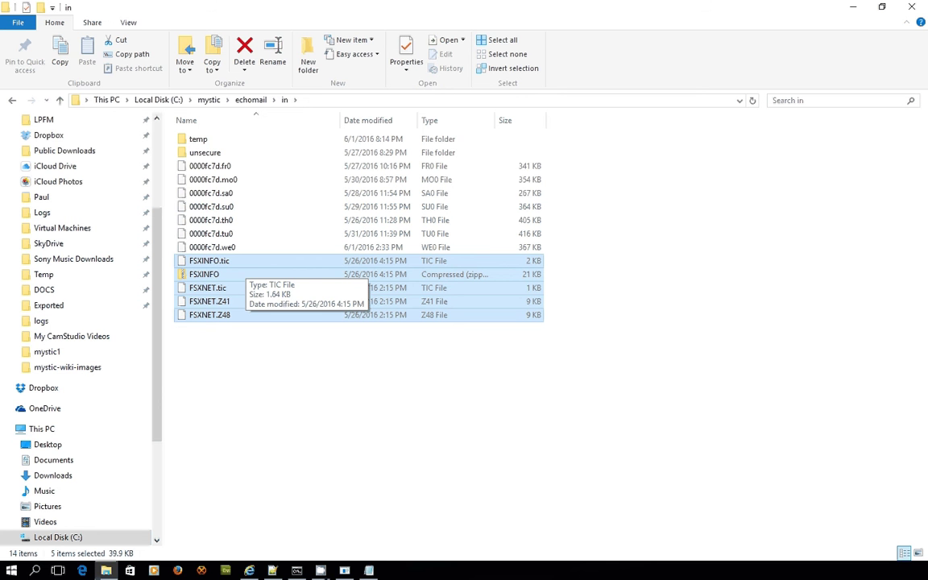
{"action": "left_click_drag", "start_coordinate": [239, 266], "coordinate": [238, 138]}
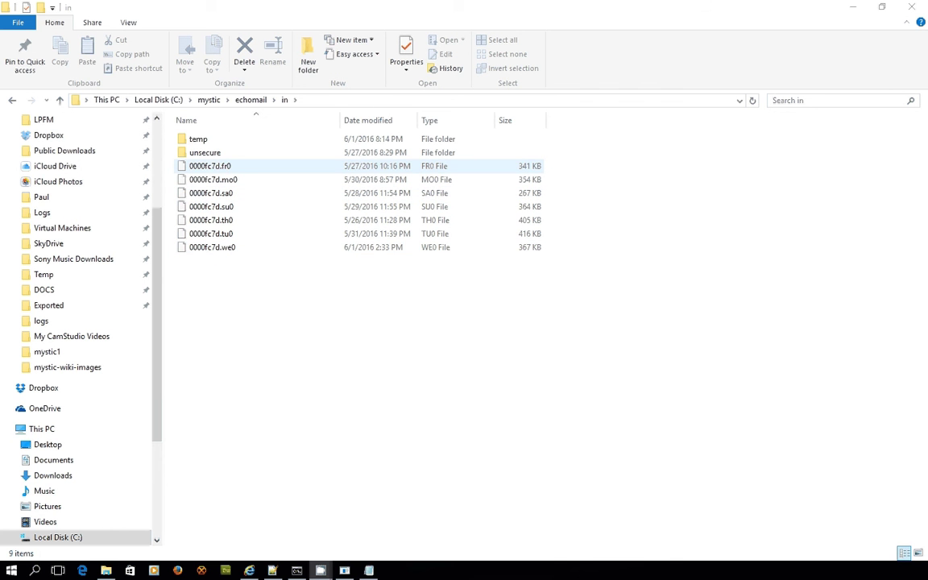
- Open the 0000fc7d.fr0 bundle as a 7-Zip archive to view its packet files, then close it
{"action": "left_click", "coordinate": [210, 166]}
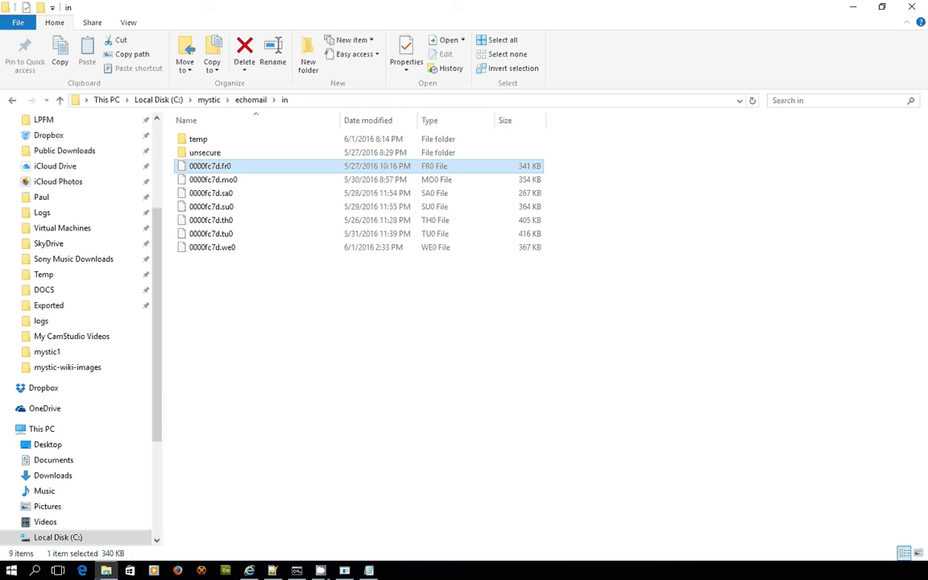
{"action": "right_click", "coordinate": [220, 168]}
{"action": "mouse_move", "coordinate": [257, 190]}
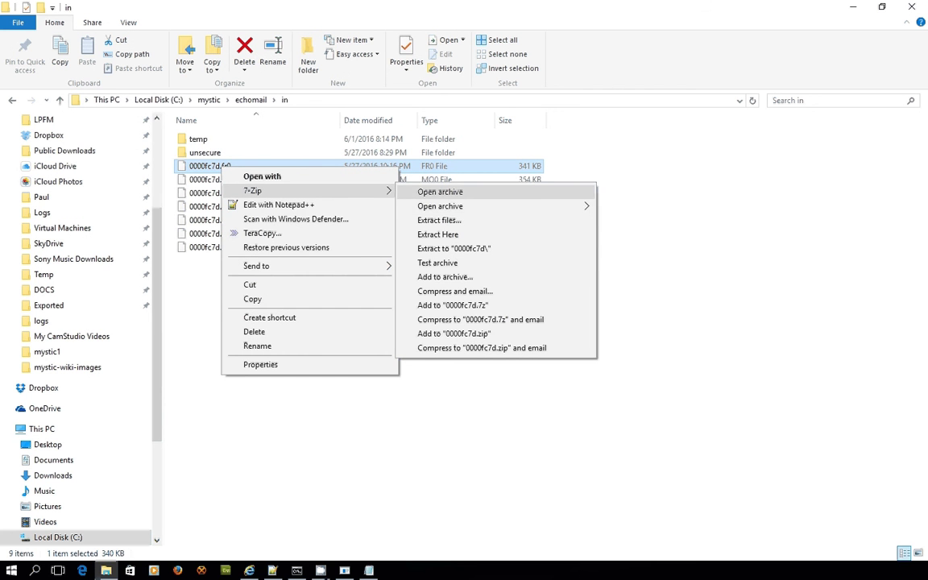
{"action": "left_click", "coordinate": [440, 191]}
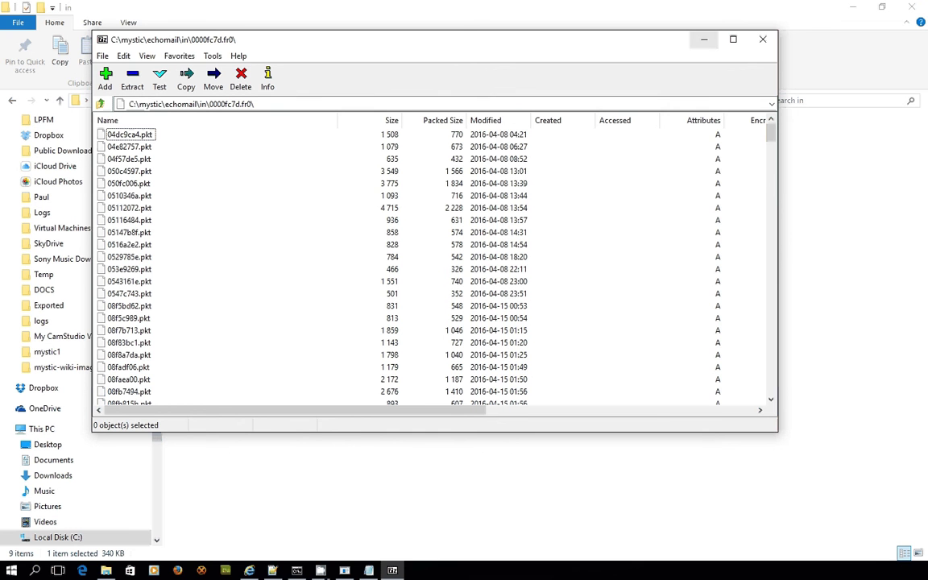
{"action": "left_click", "coordinate": [761, 39]}
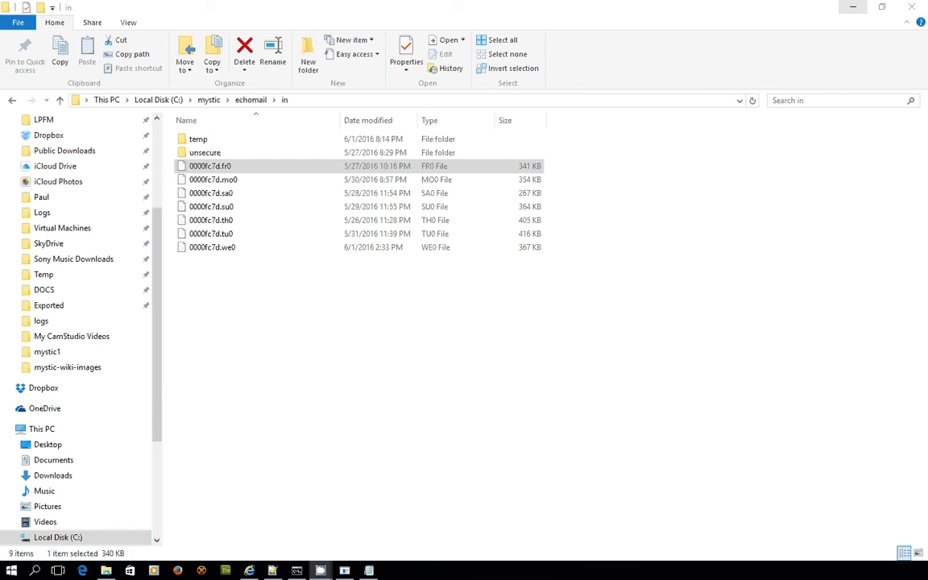
- Return to the command prompt and clear its screen with cls
{"action": "left_click", "coordinate": [852, 7]}
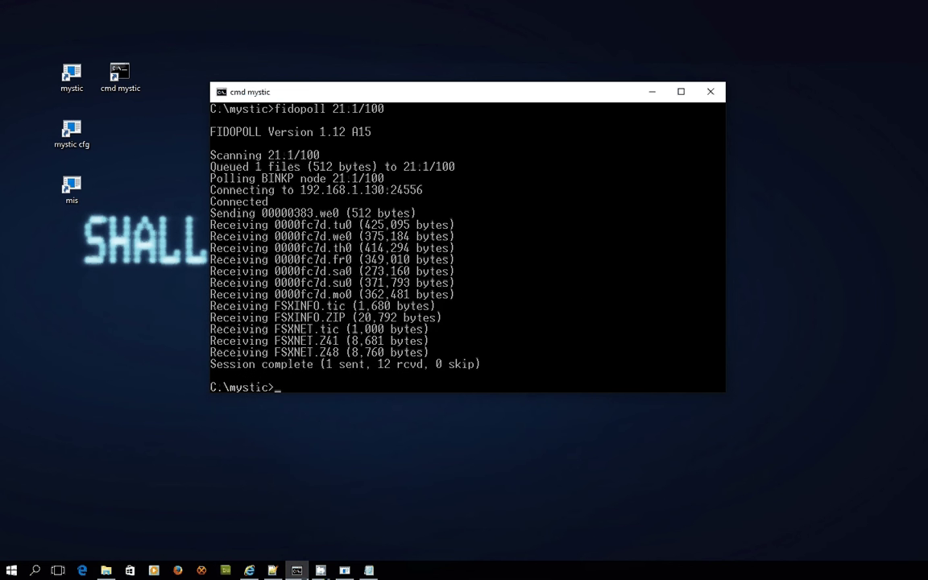
{"action": "type", "text": "cls"}
{"action": "key", "text": "Return"}
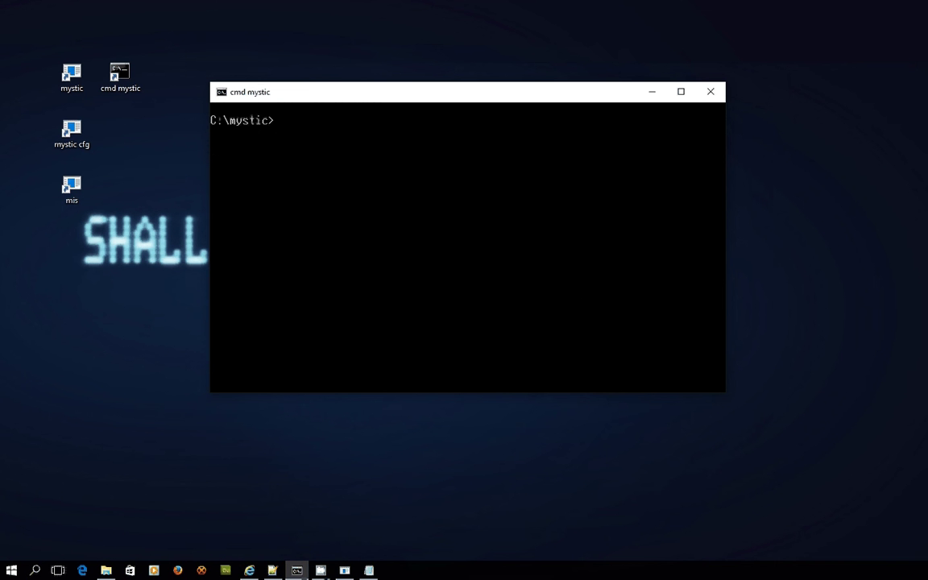